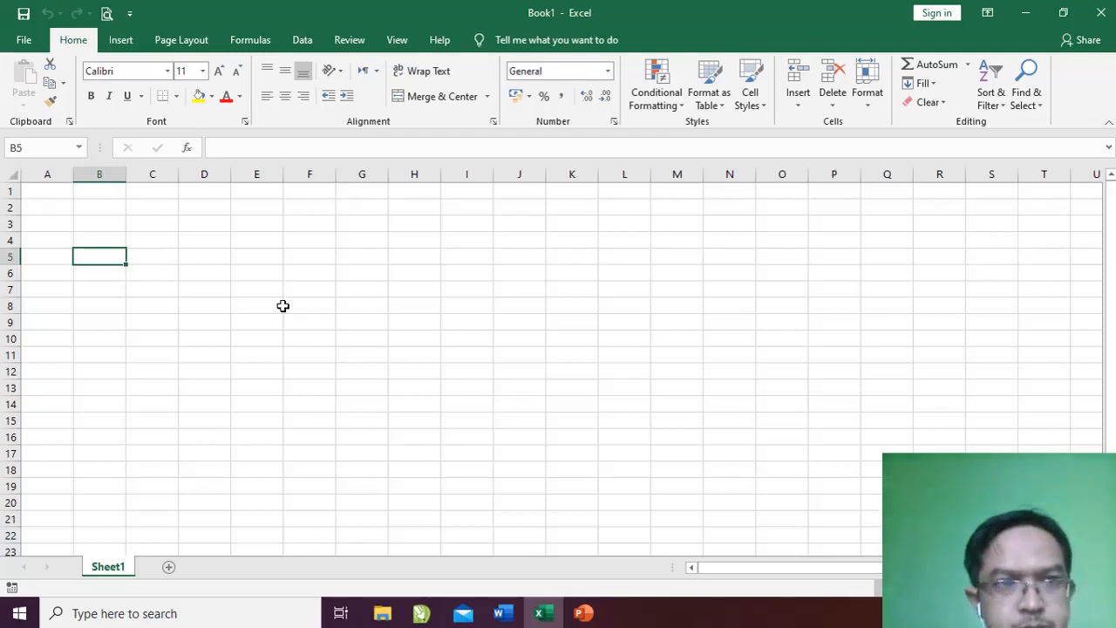
Enter the heading NO in B5 with the numbers 1 to 5 in B6:B10, and narrow column B to about two-thirds of its width
{"action": "type", "text": "NO"}
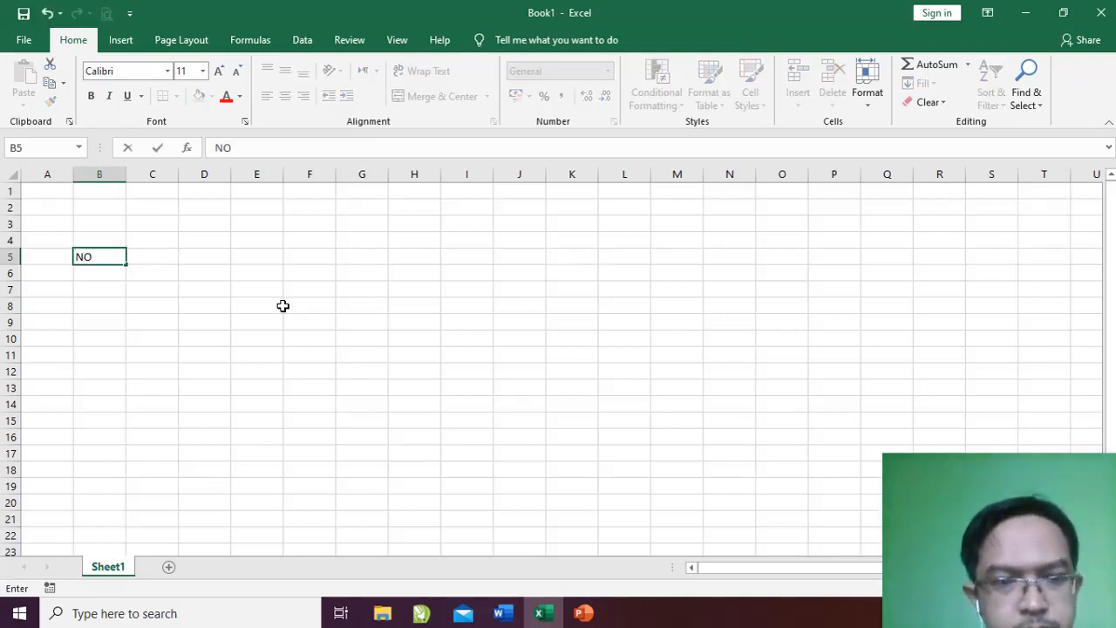
{"action": "key", "text": "Return"}
{"action": "type", "text": "1"}
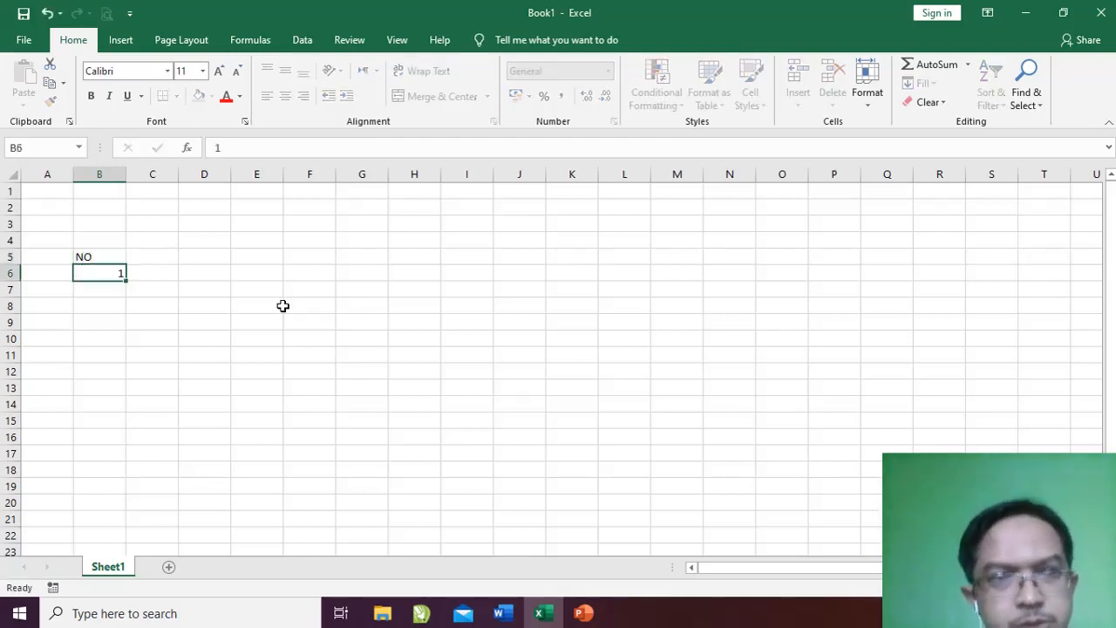
{"action": "key", "text": "Return"}
{"action": "type", "text": "2"}
{"action": "key", "text": "Return"}
{"action": "type", "text": "3"}
{"action": "key", "text": "Return"}
{"action": "type", "text": "4"}
{"action": "key", "text": "Return"}
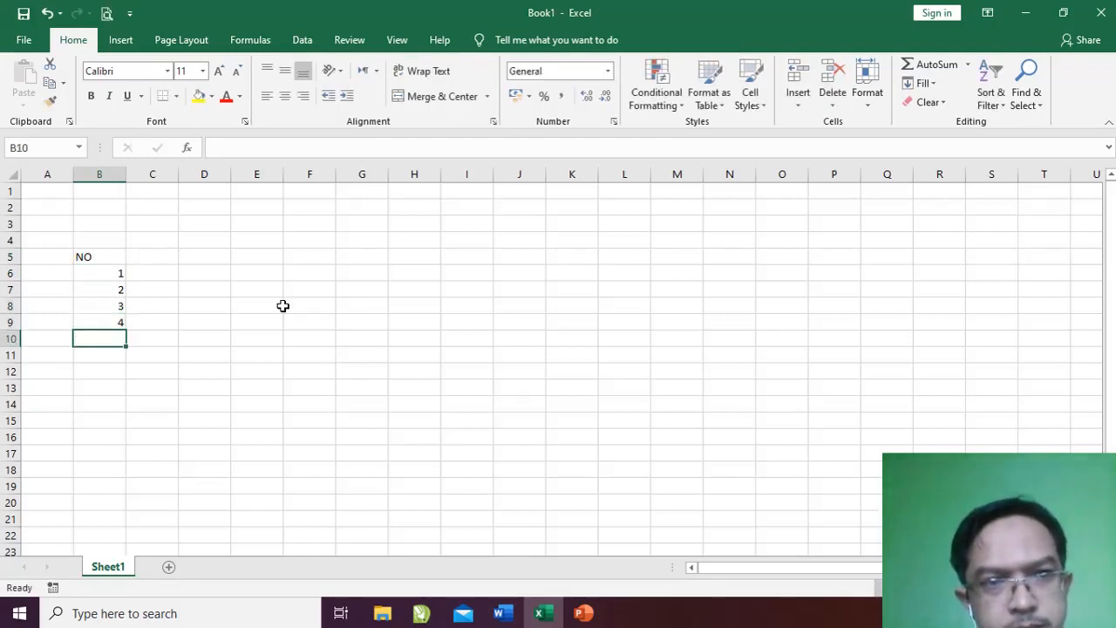
{"action": "type", "text": "5"}
{"action": "key", "text": "Return"}
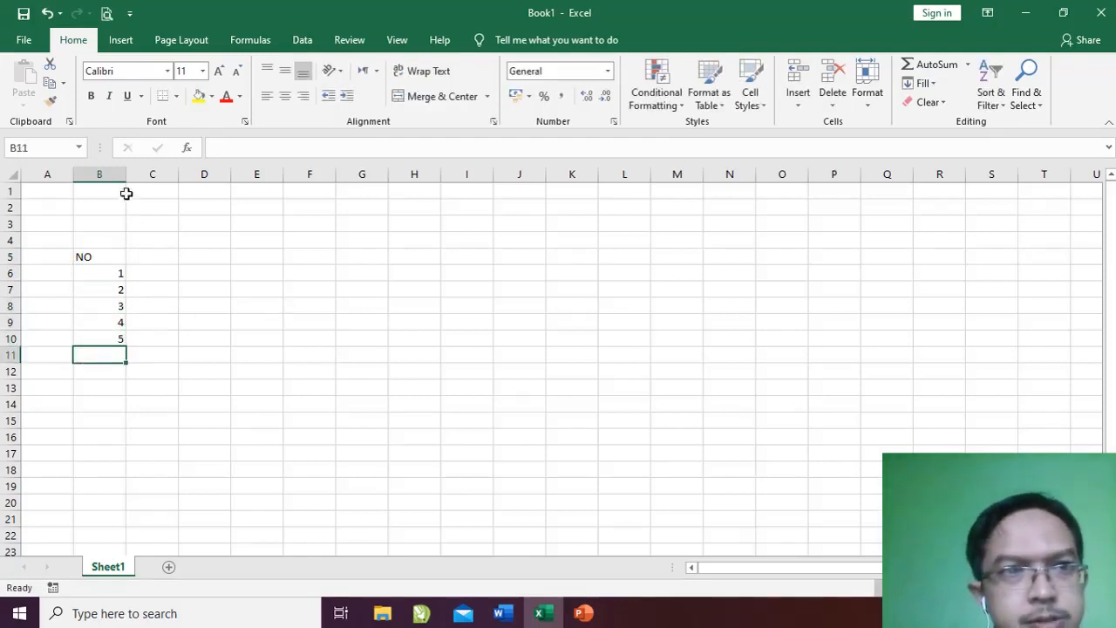
{"action": "left_click_drag", "start_coordinate": [124, 174], "coordinate": [107, 175]}
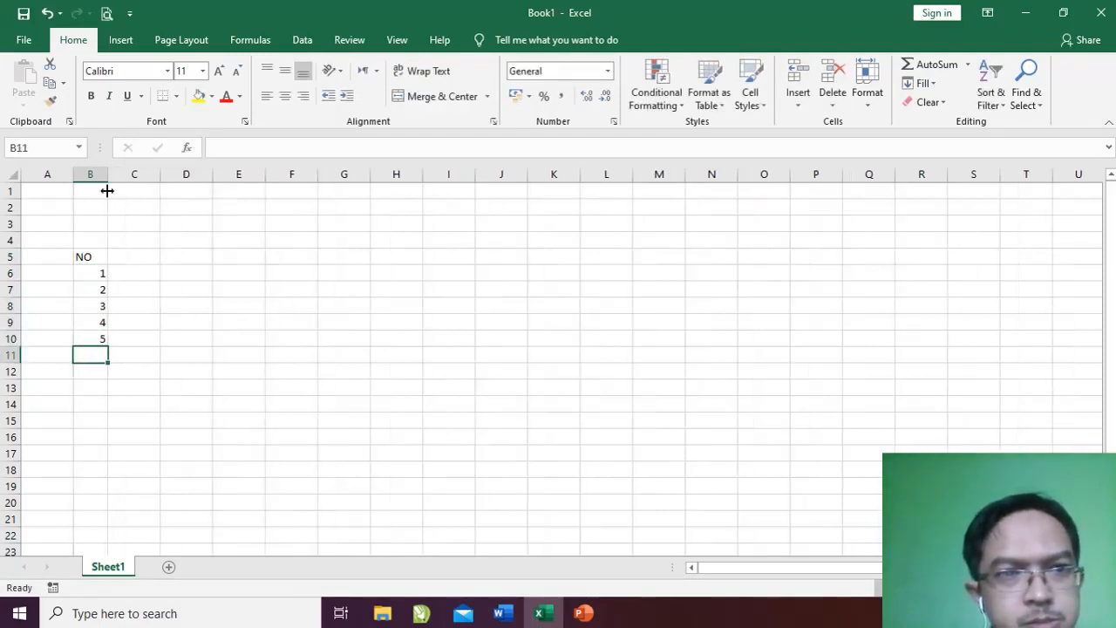
Enter the heading Sales in C5 and the first two salespeople's names in C6 and C7
{"action": "left_click", "coordinate": [147, 256]}
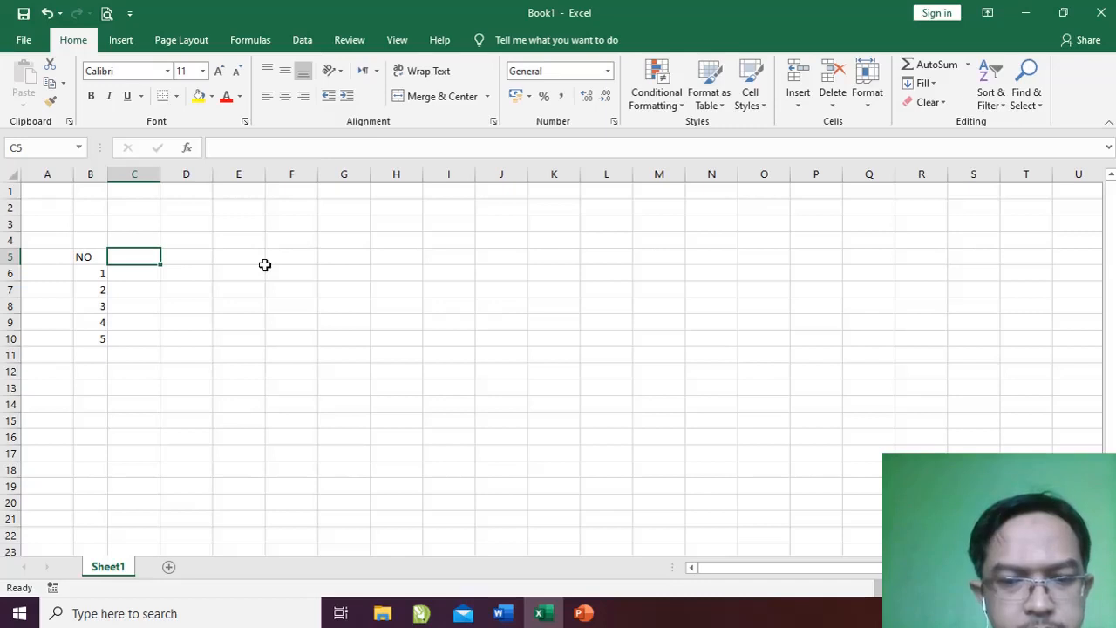
{"action": "type", "text": "Sales"}
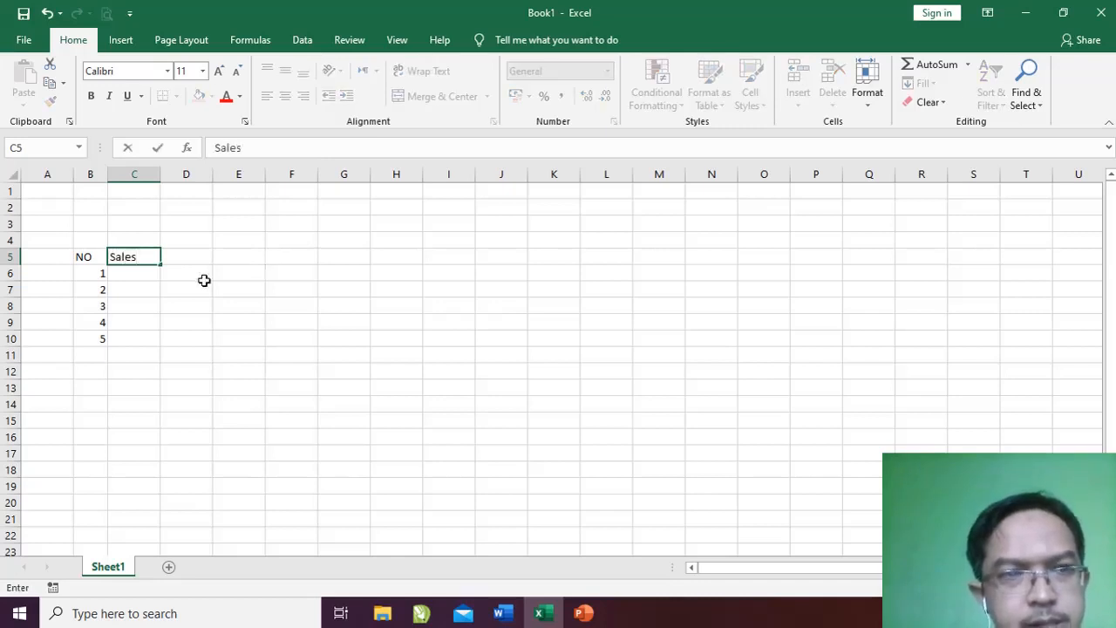
{"action": "key", "text": "Return"}
{"action": "type", "text": "Andi"}
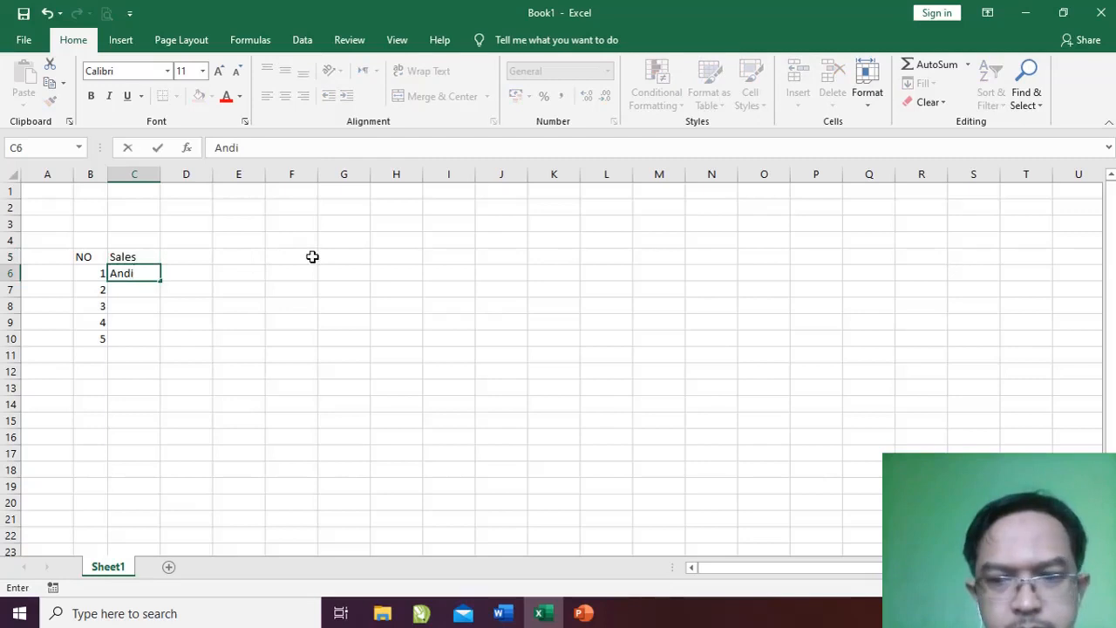
{"action": "key", "text": "Return"}
{"action": "type", "text": "Akbar"}
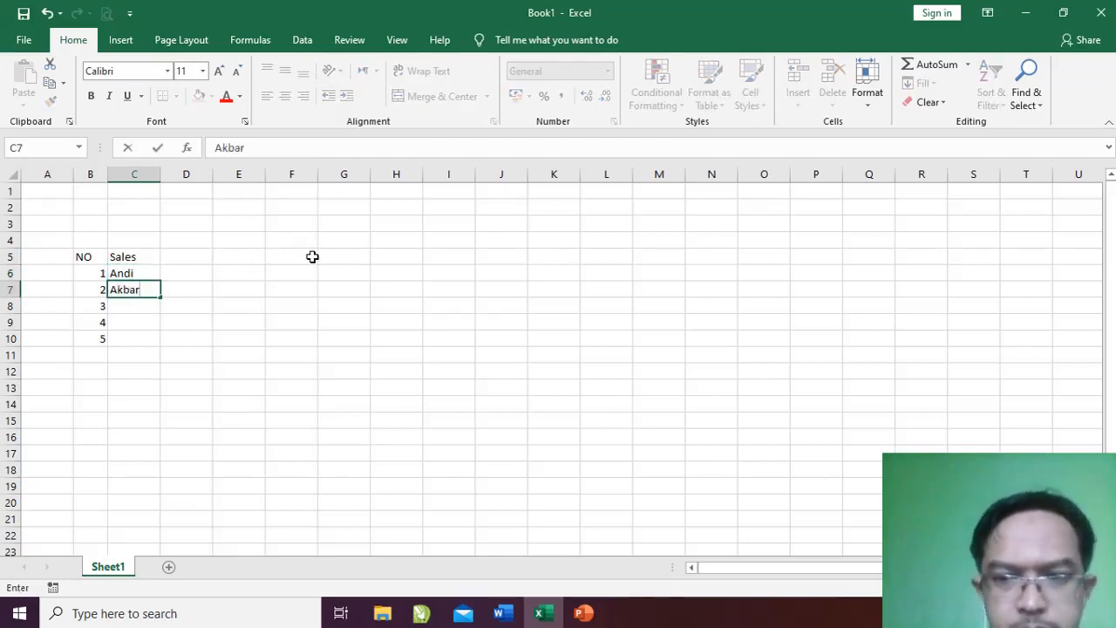
{"action": "key", "text": "Return"}
Fill in the remaining three salespeople's names in C8:C10 for rows 3 to 5
{"action": "type", "text": "aJ"}
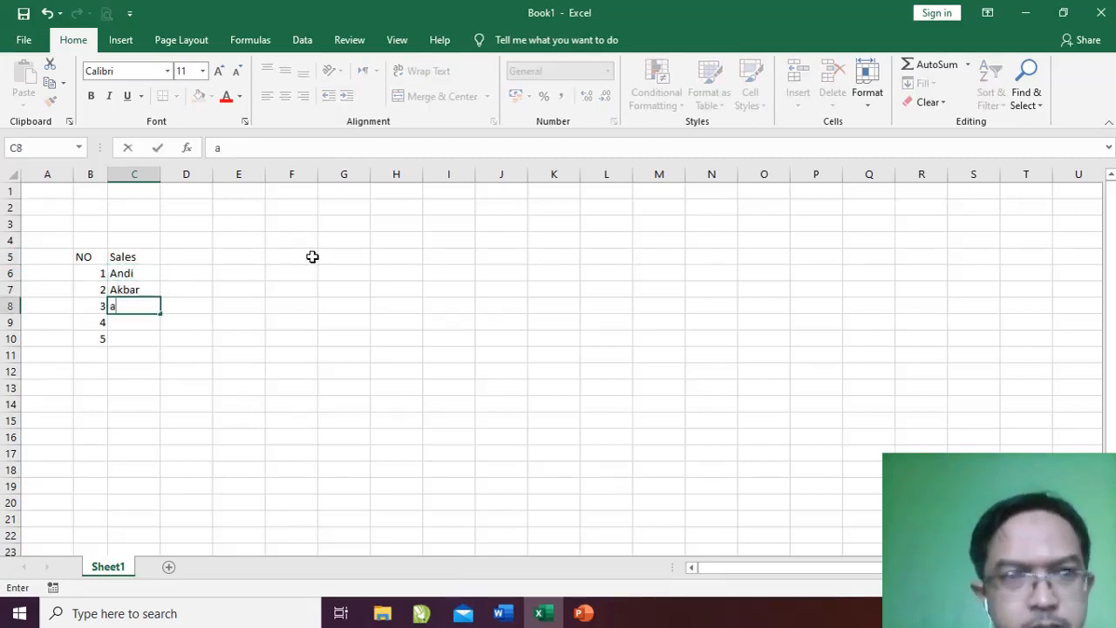
{"action": "key", "text": "BackSpace"}
{"action": "key", "text": "BackSpace"}
{"action": "type", "text": "Aji"}
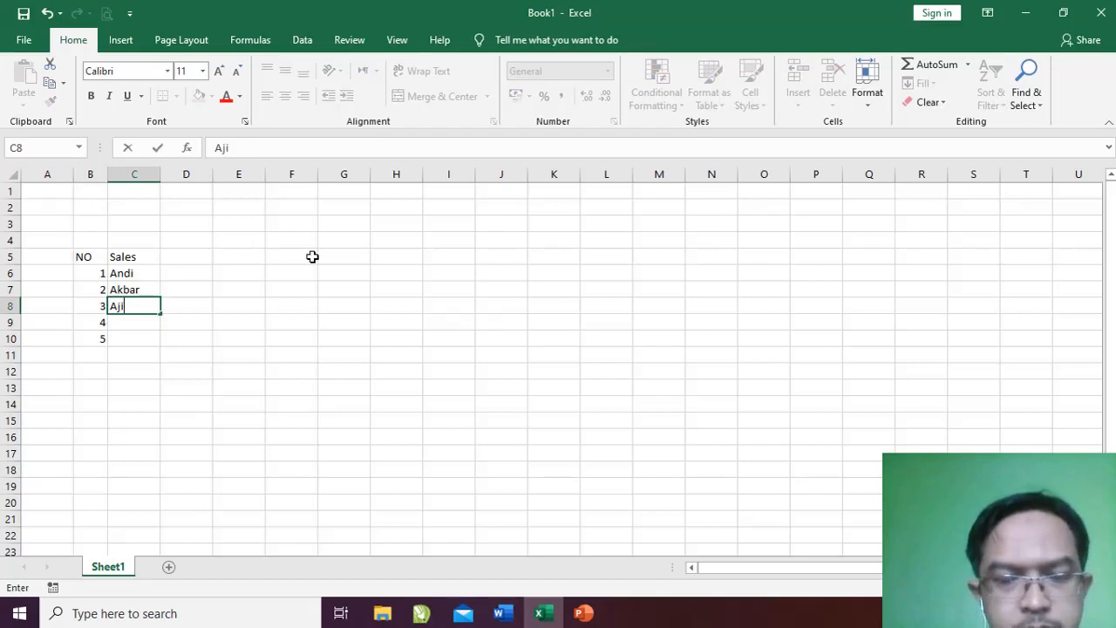
{"action": "key", "text": "Return"}
{"action": "type", "text": "Ali"}
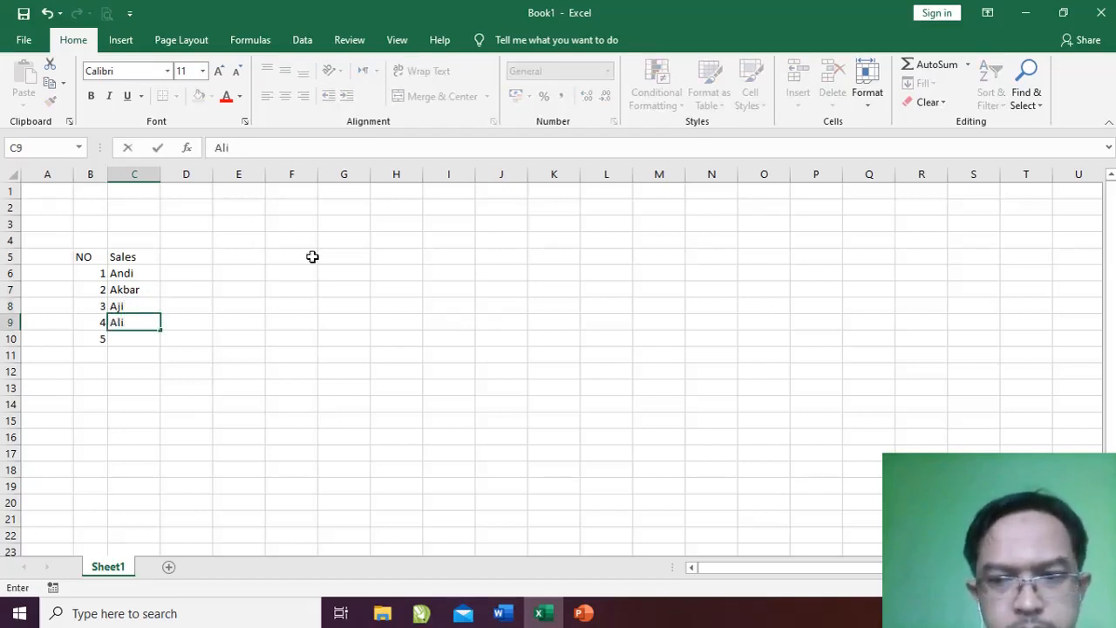
{"action": "key", "text": "Return"}
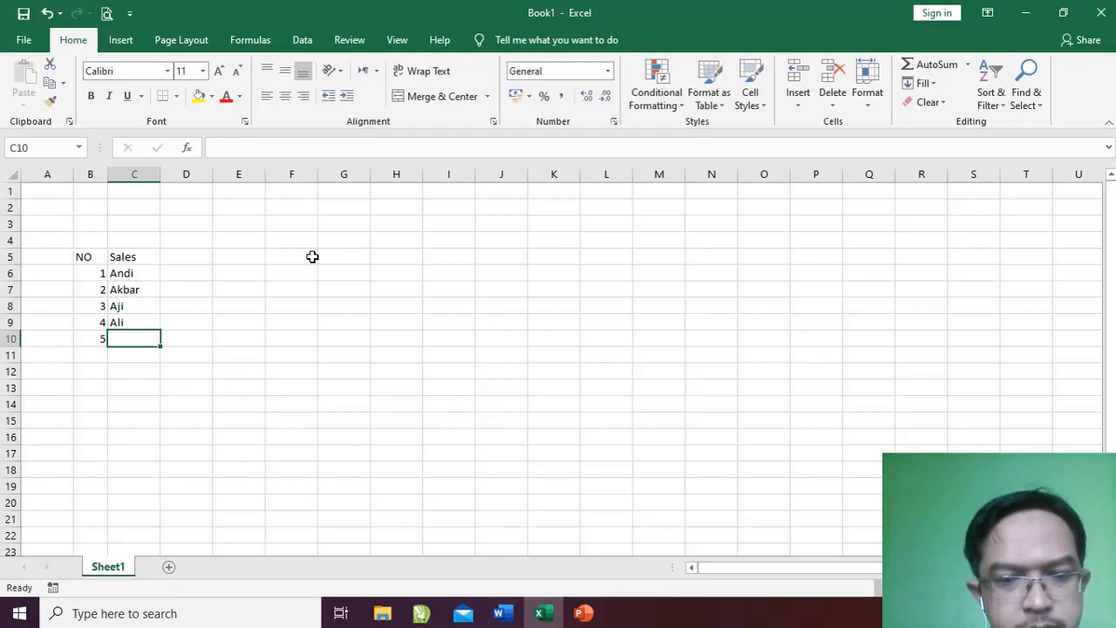
{"action": "type", "text": "A"}
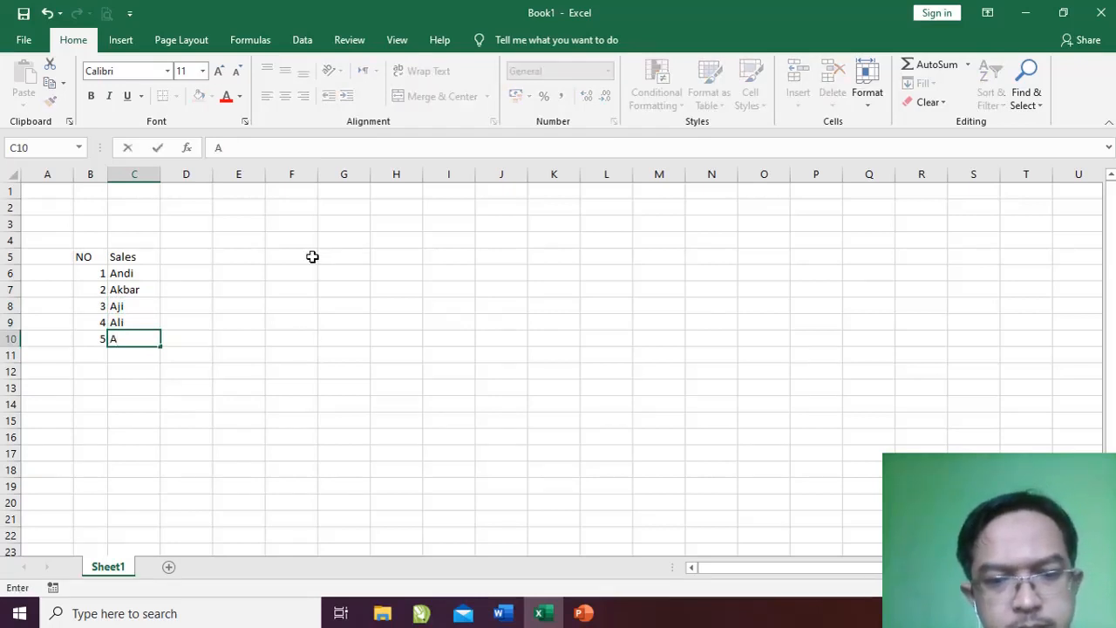
{"action": "type", "text": "mir"}
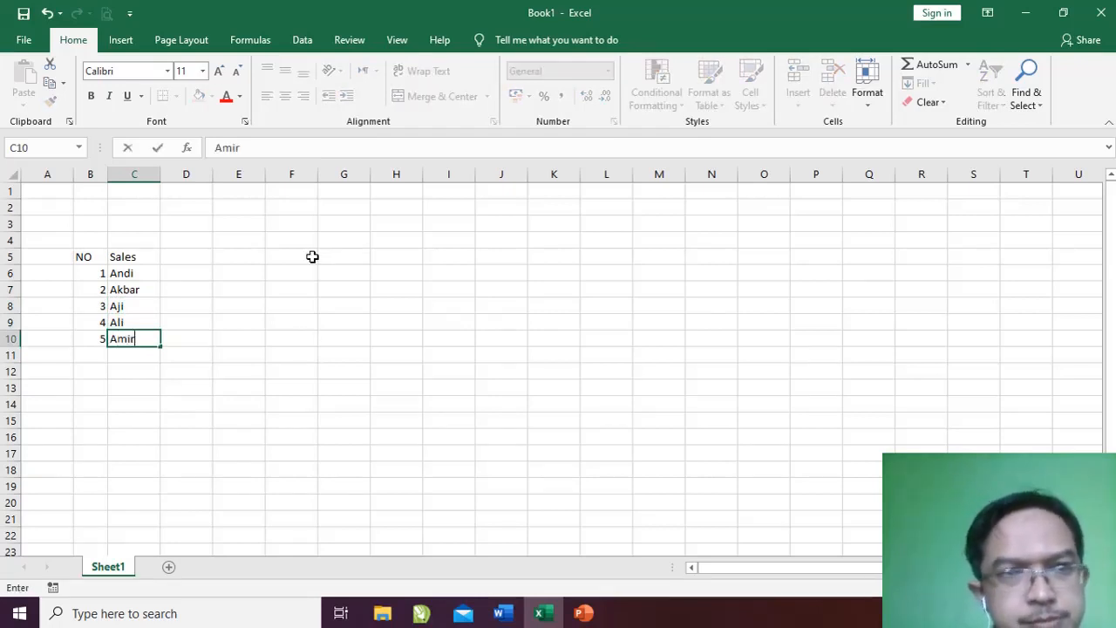
Enter the heading Wilayah in D5, with Solo in D6 and Bandung in D7
{"action": "left_click", "coordinate": [189, 255]}
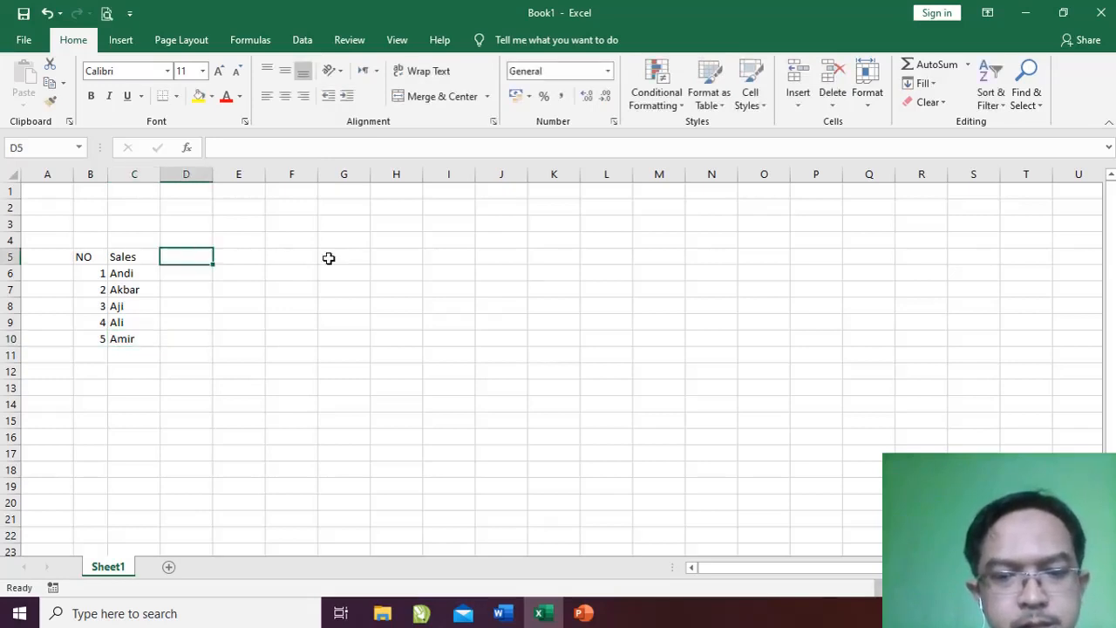
{"action": "type", "text": "Wip"}
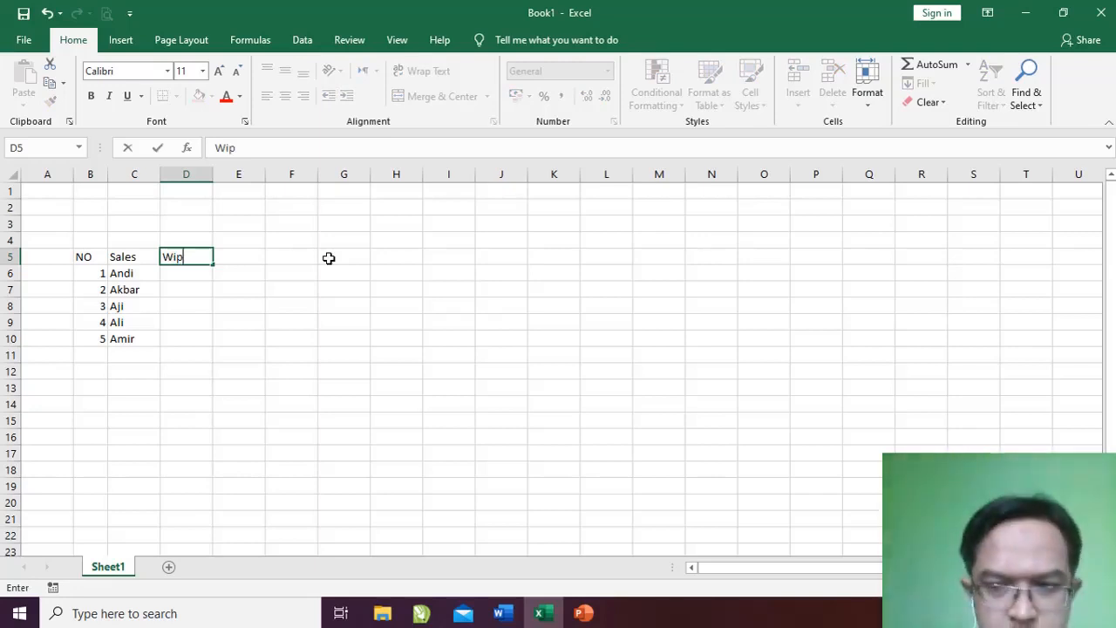
{"action": "key", "text": "BackSpace"}
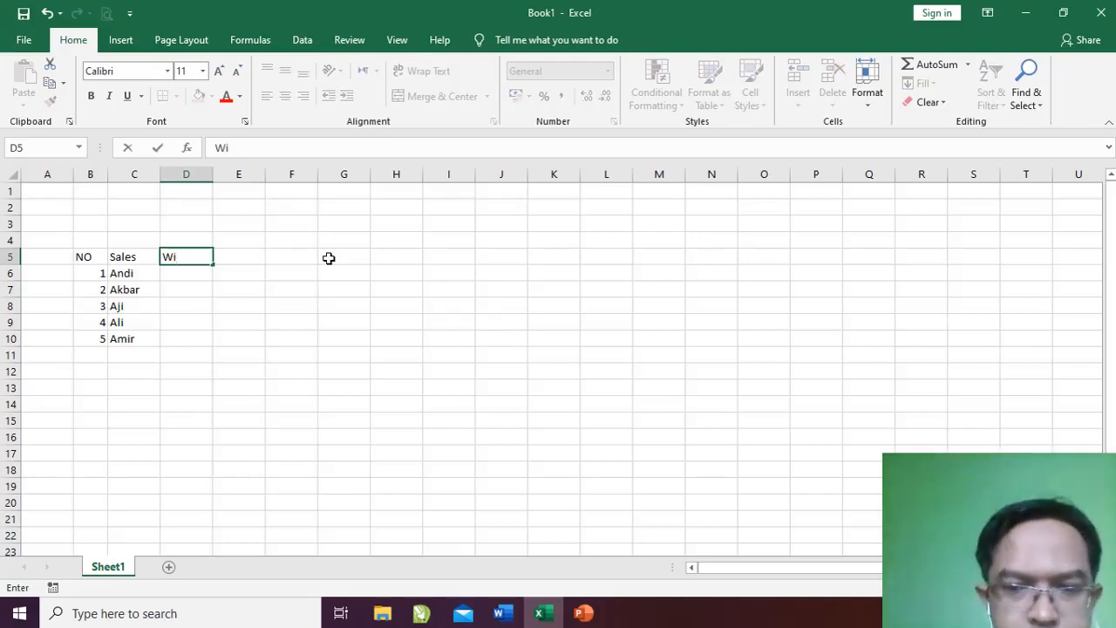
{"action": "type", "text": "layah"}
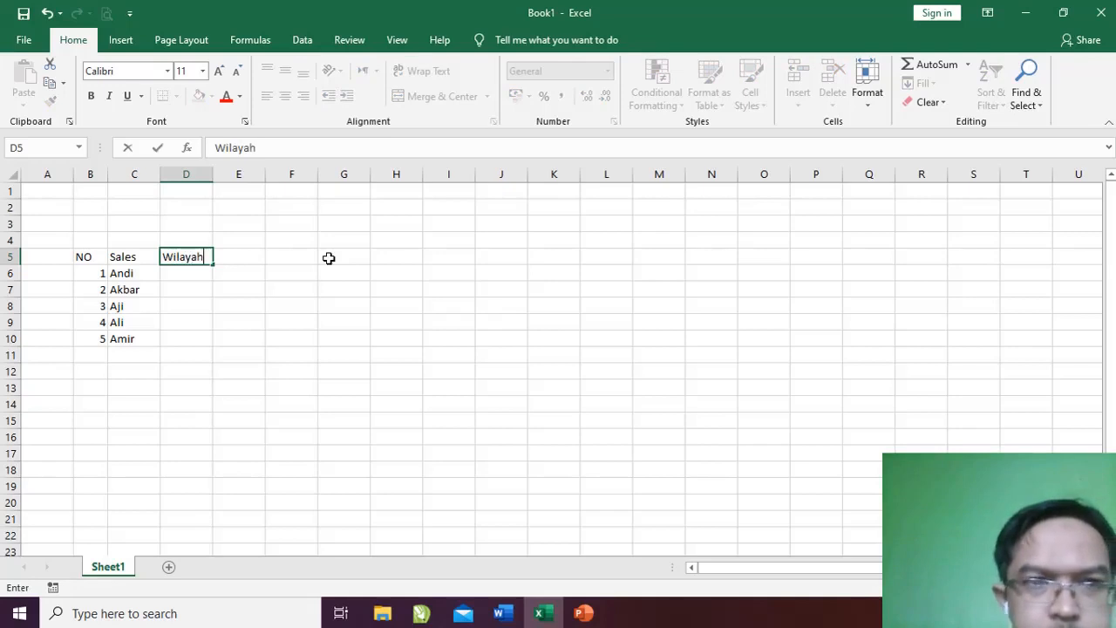
{"action": "key", "text": "Return"}
{"action": "type", "text": "Solo"}
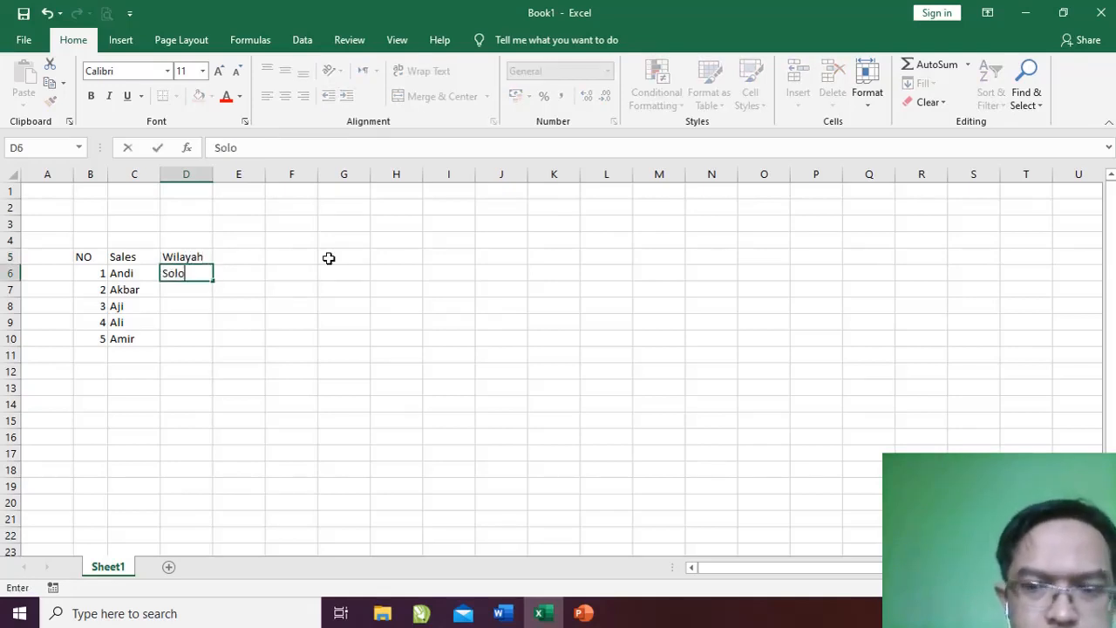
{"action": "key", "text": "Return"}
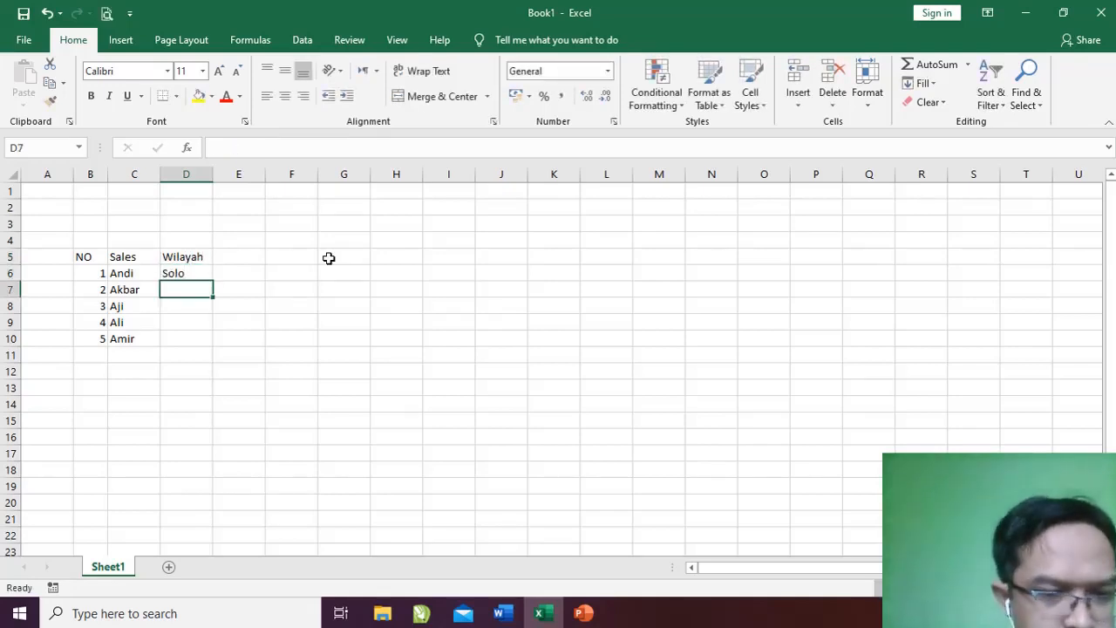
{"action": "left_click", "coordinate": [329, 258]}
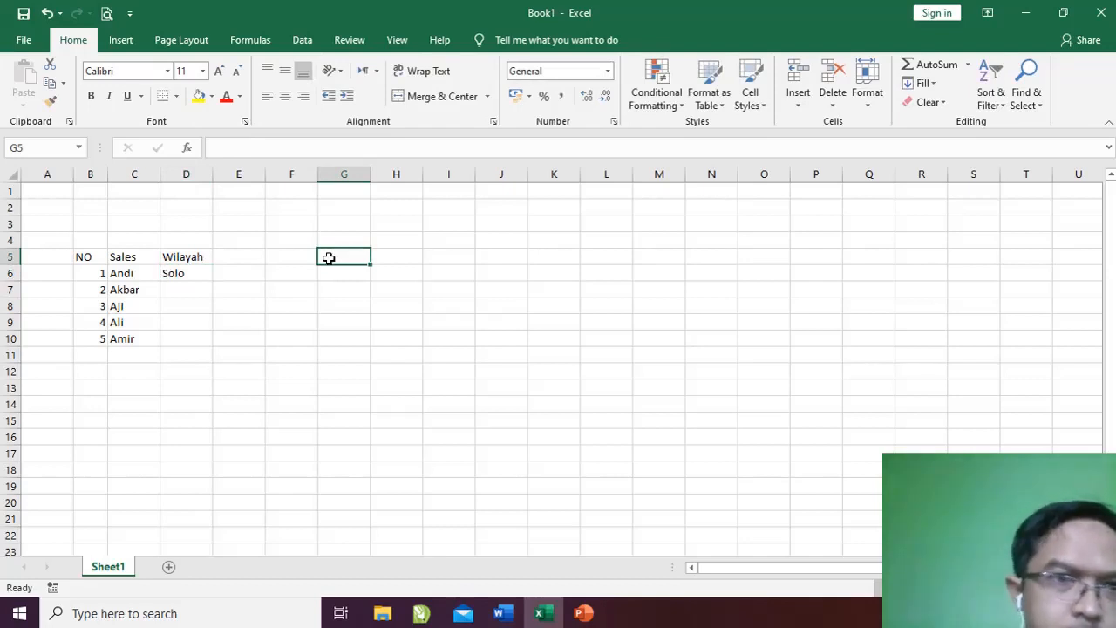
{"action": "left_click", "coordinate": [193, 294]}
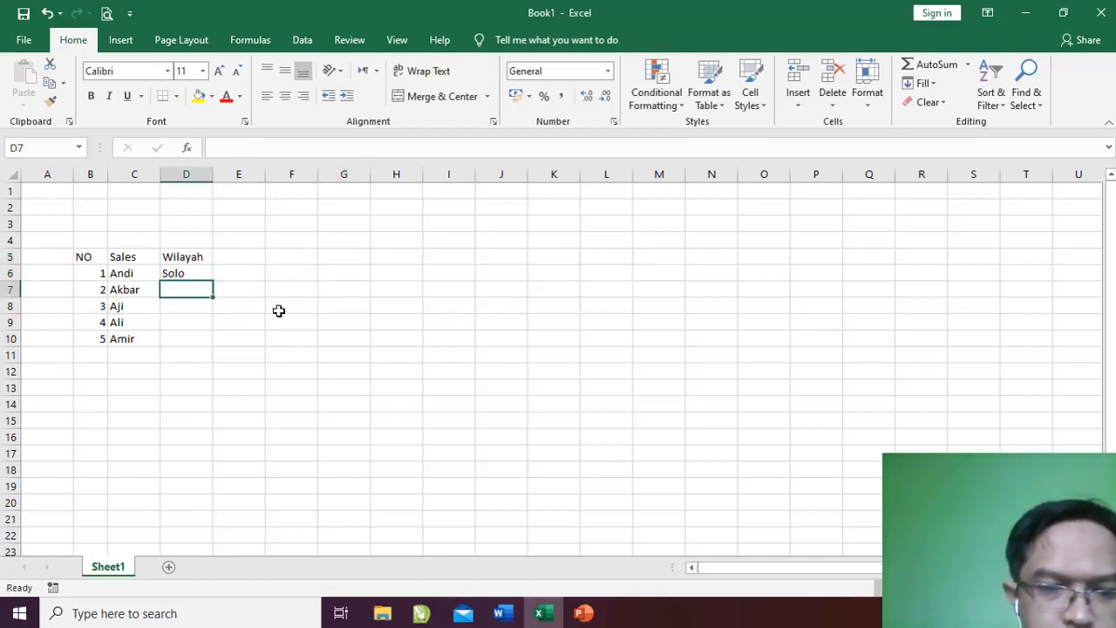
{"action": "type", "text": "Bandung"}
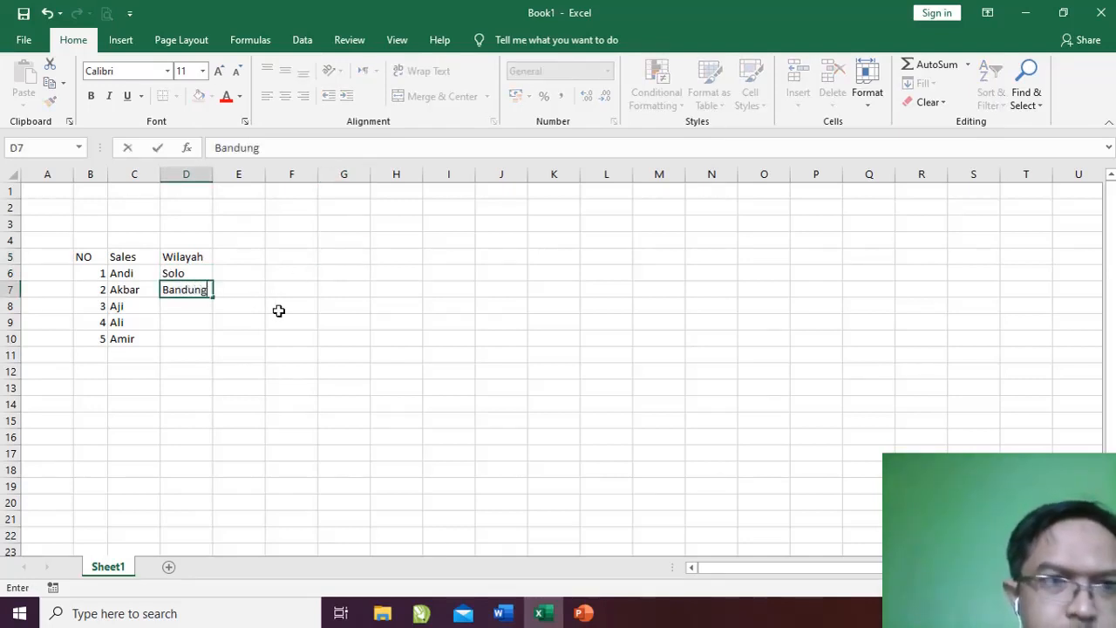
Complete the Wilayah column with Jakarta in D8, Surabaya in D9 and Semarang in D10
{"action": "left_click", "coordinate": [198, 305]}
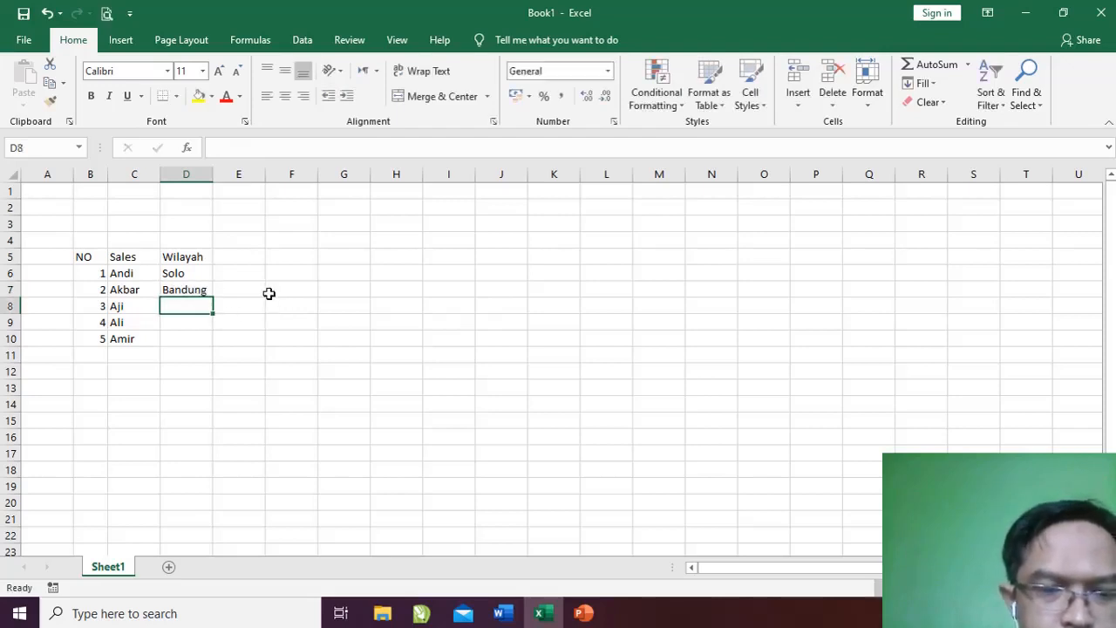
{"action": "type", "text": "J"}
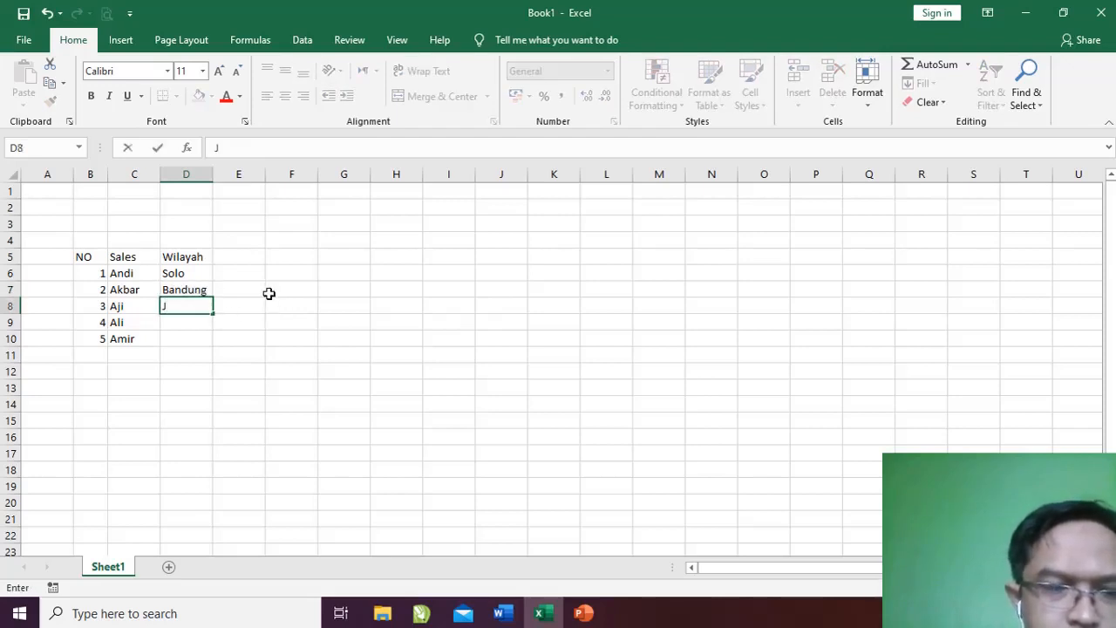
{"action": "type", "text": "aj"}
{"action": "key", "text": "BackSpace"}
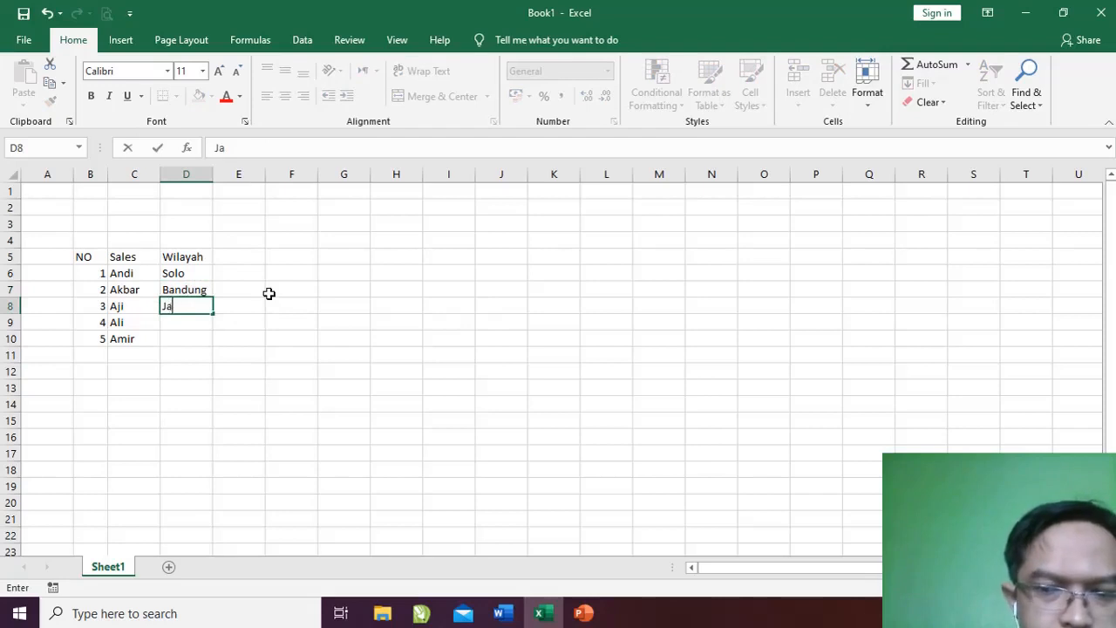
{"action": "type", "text": "kar"}
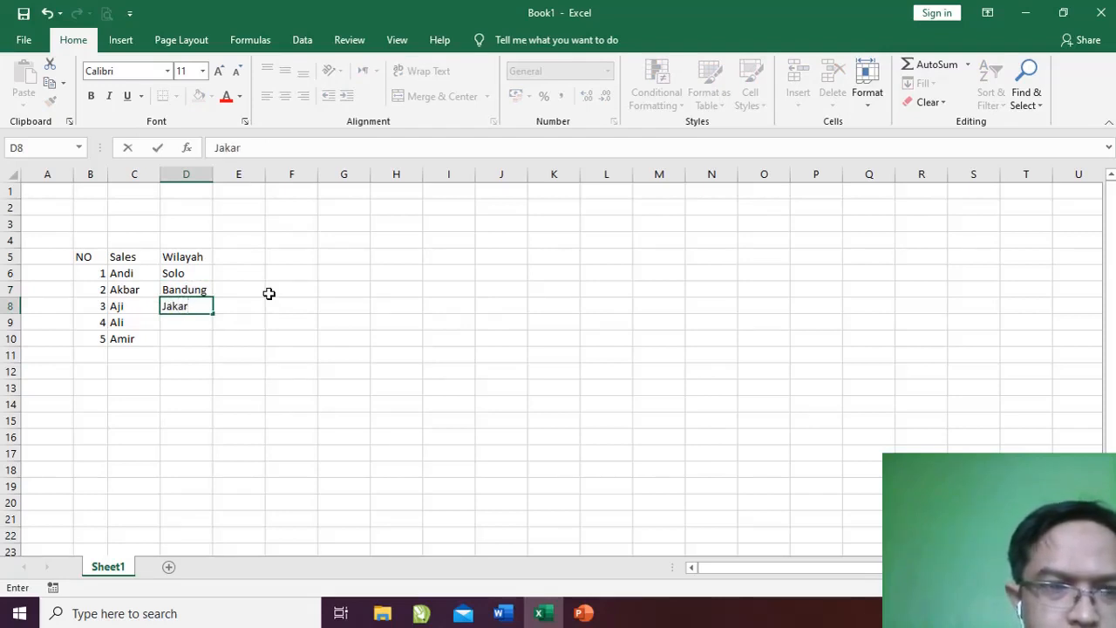
{"action": "type", "text": "ta"}
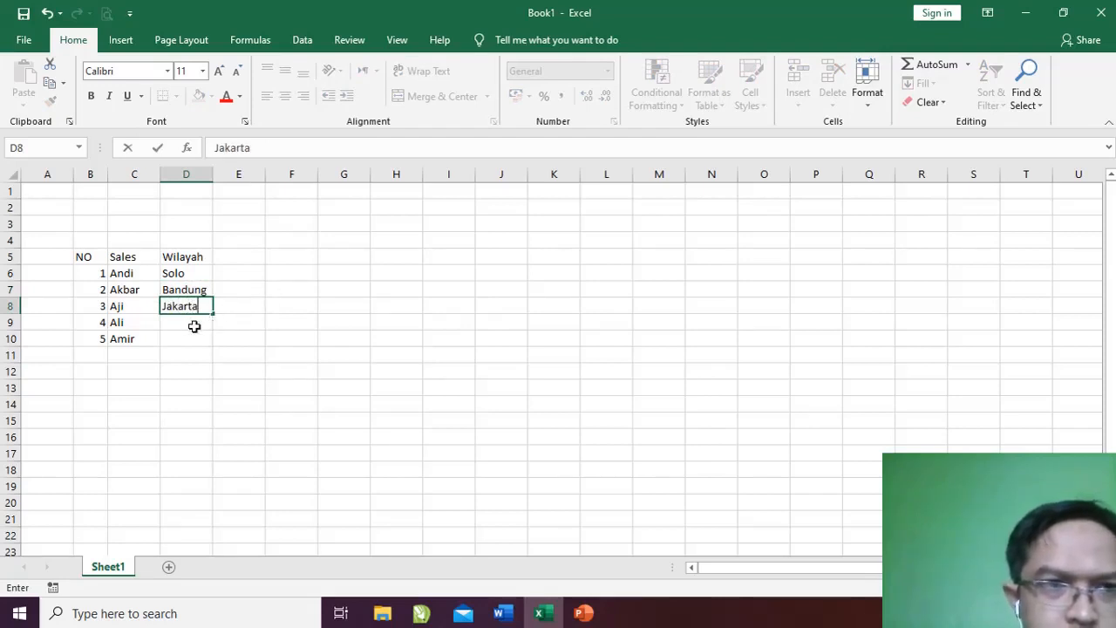
{"action": "key", "text": "Return"}
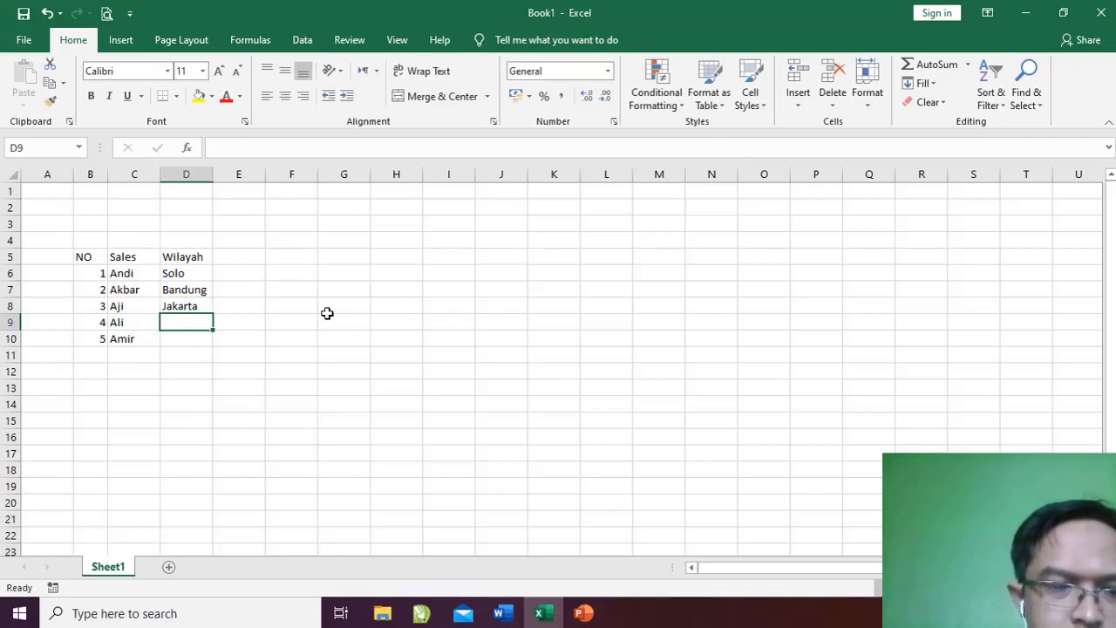
{"action": "type", "text": "Suraba"}
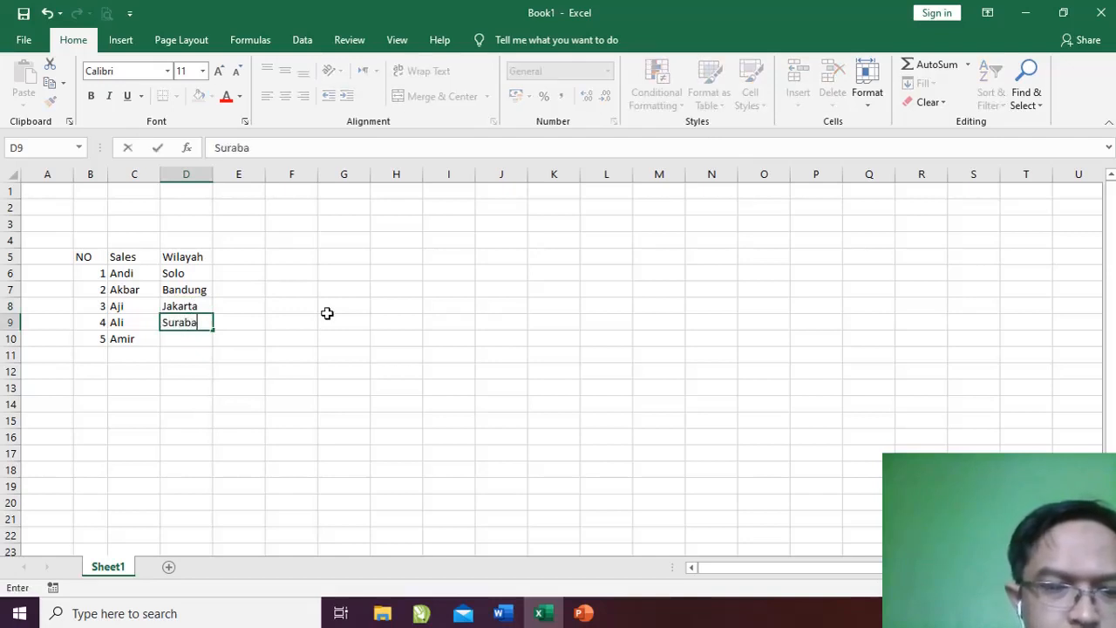
{"action": "type", "text": "ya"}
{"action": "key", "text": "Return"}
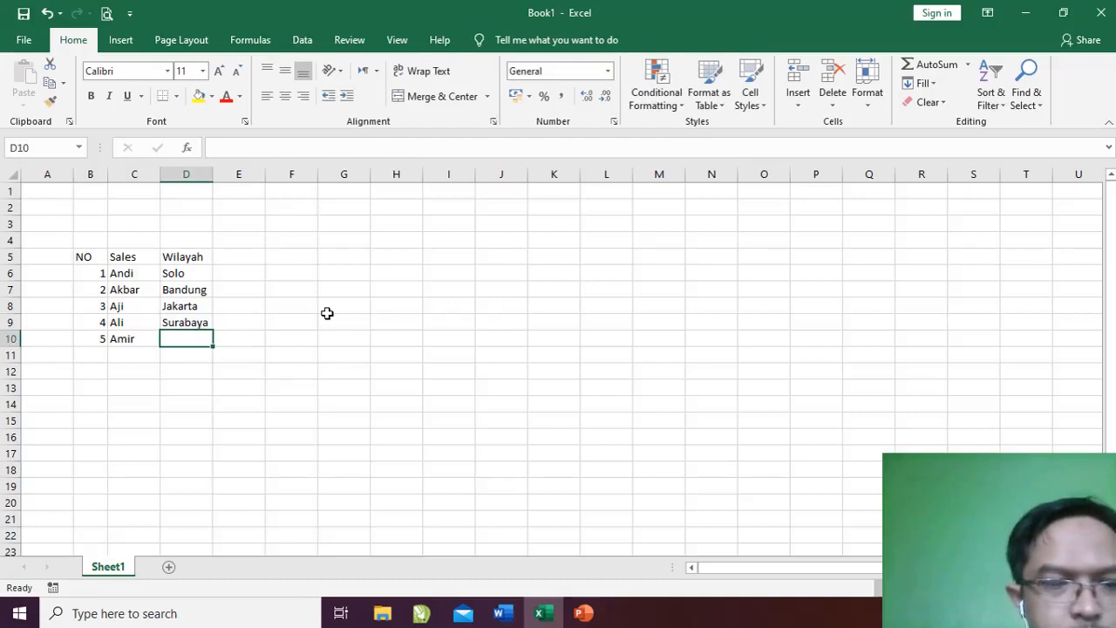
{"action": "type", "text": "Sem"}
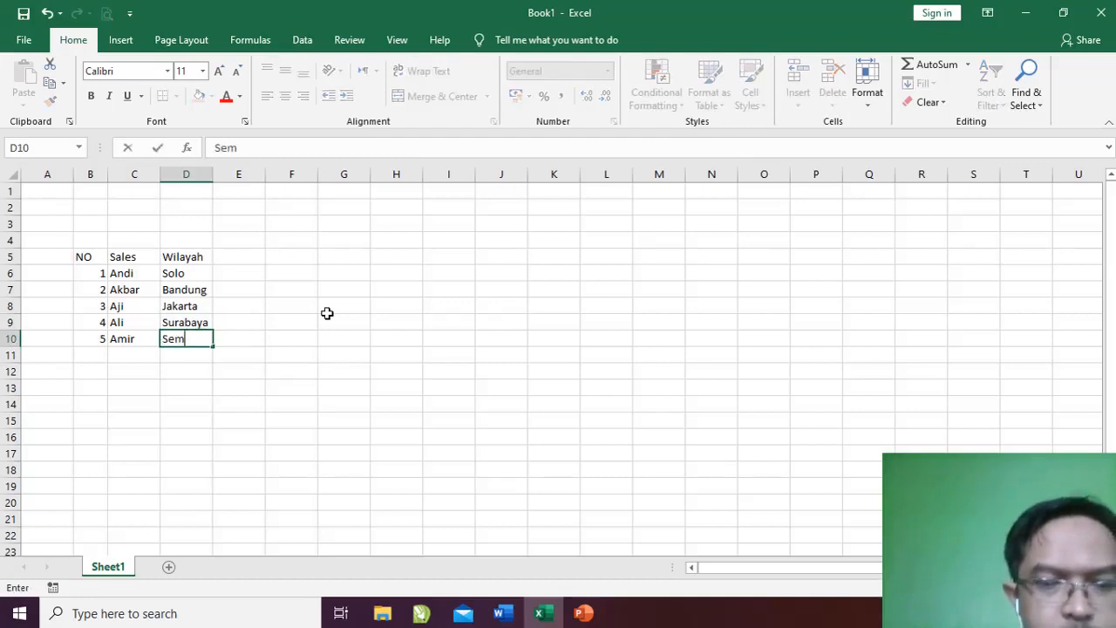
{"action": "type", "text": "arang"}
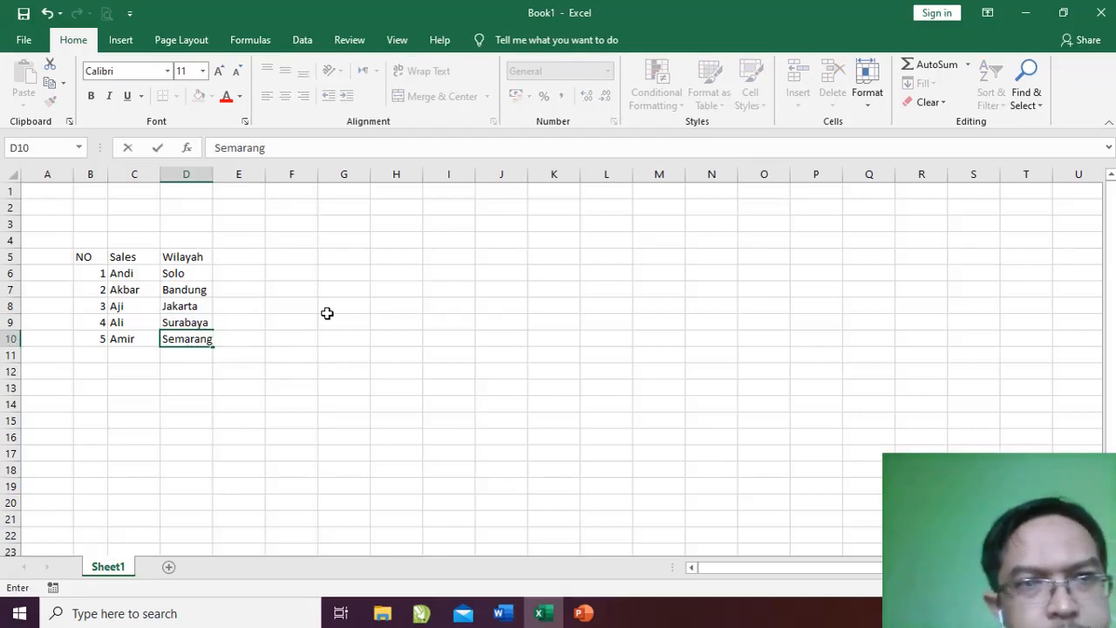
Widen column E to about twice its width and enter the heading omzet in E5
{"action": "left_click", "coordinate": [251, 255]}
{"action": "left_click_drag", "start_coordinate": [265, 175], "coordinate": [311, 174]}
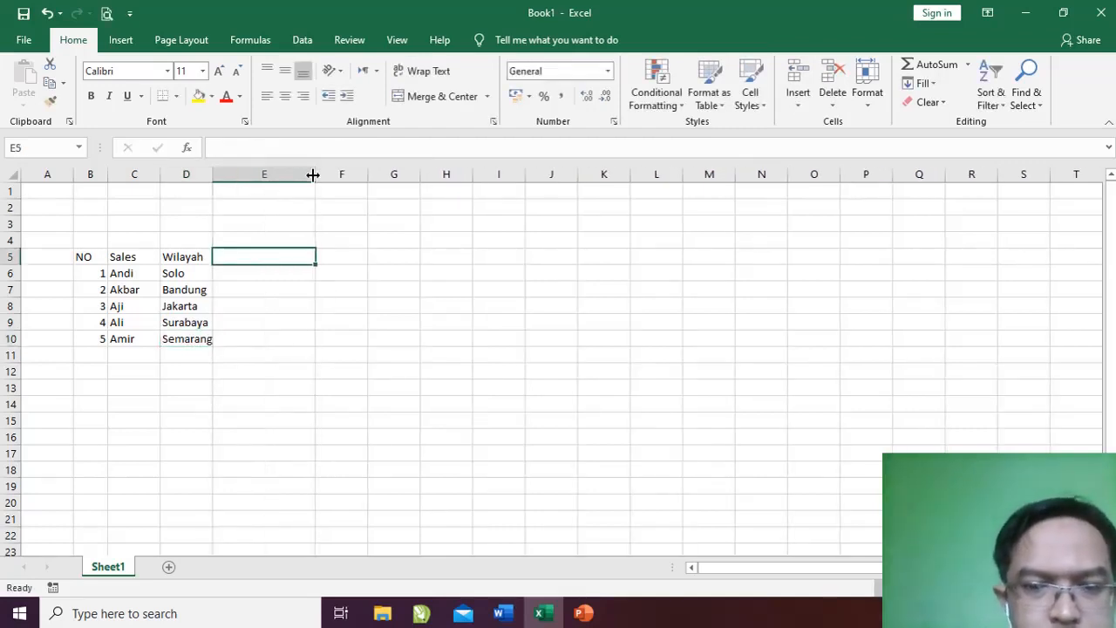
{"action": "type", "text": "omze"}
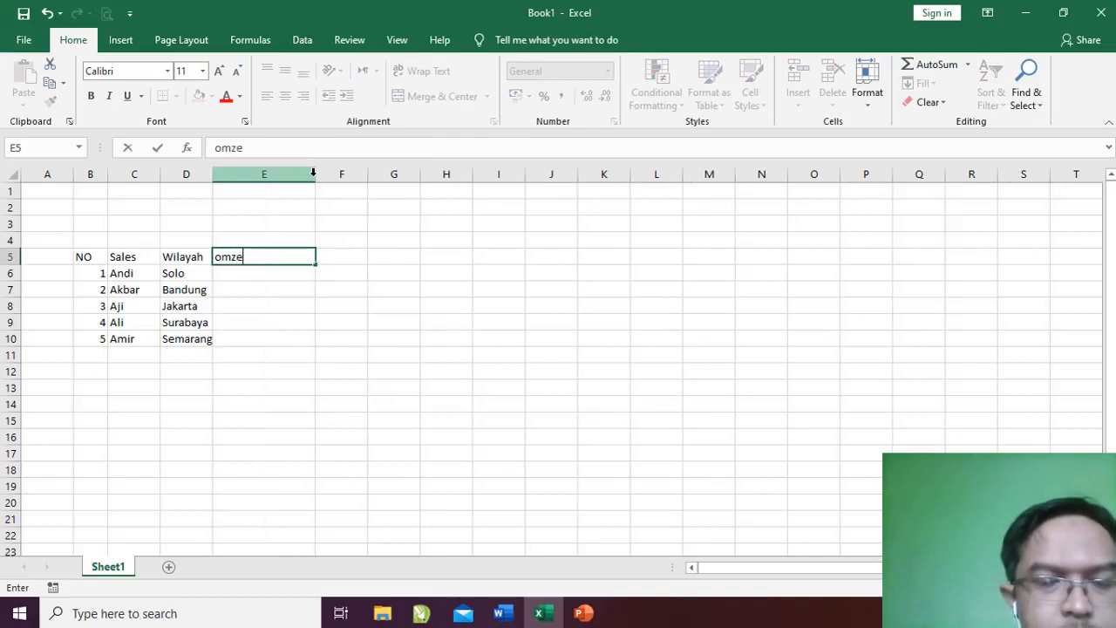
{"action": "type", "text": "t"}
{"action": "left_click", "coordinate": [259, 273]}
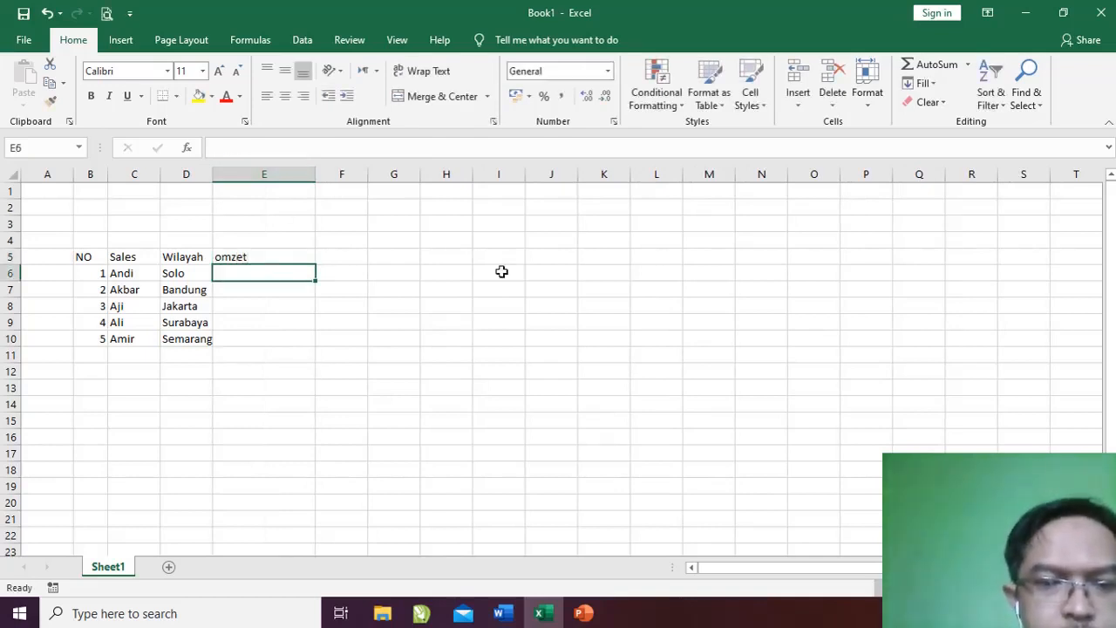
Enter the first two omzet amounts, 5000000 in E6 and 7000000 in E7
{"action": "type", "text": "50000"}
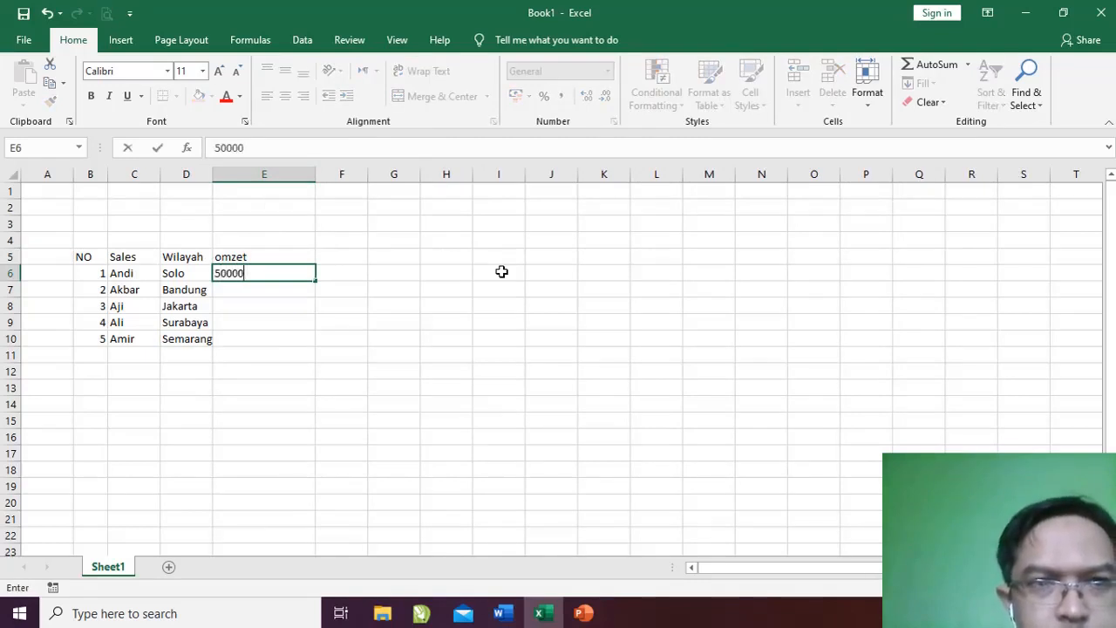
{"action": "type", "text": "00"}
{"action": "key", "text": "Return"}
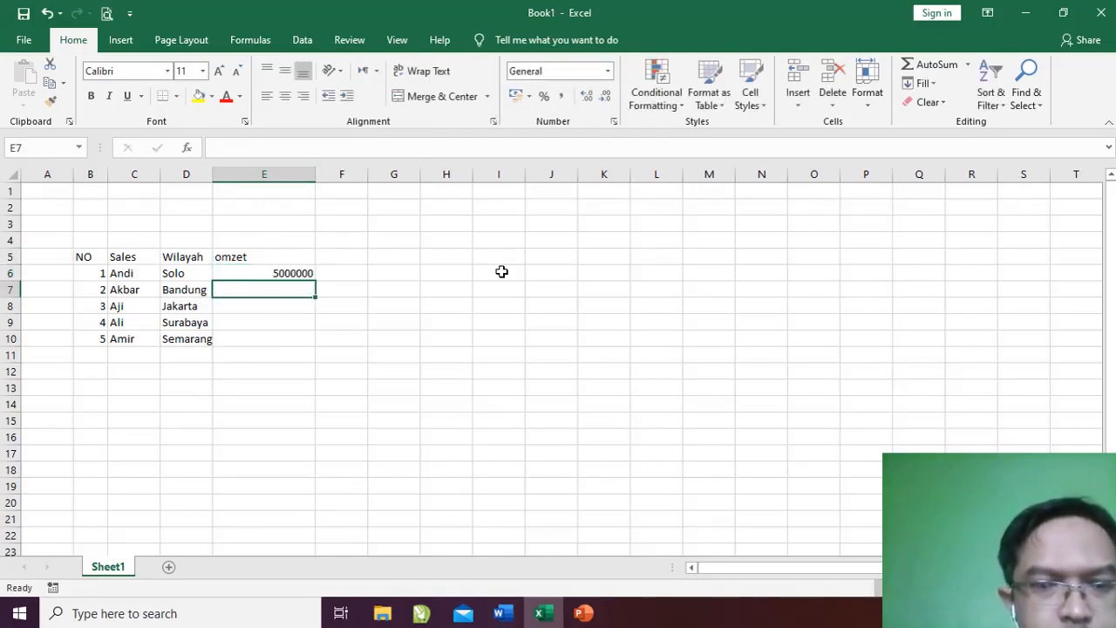
{"action": "type", "text": "7"}
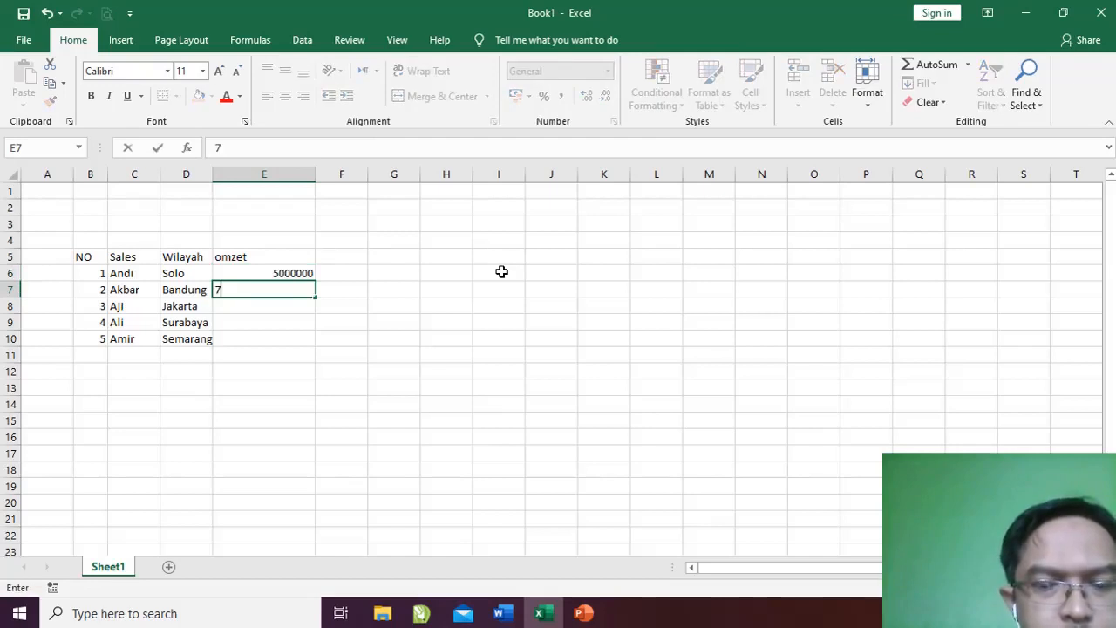
{"action": "type", "text": "000000"}
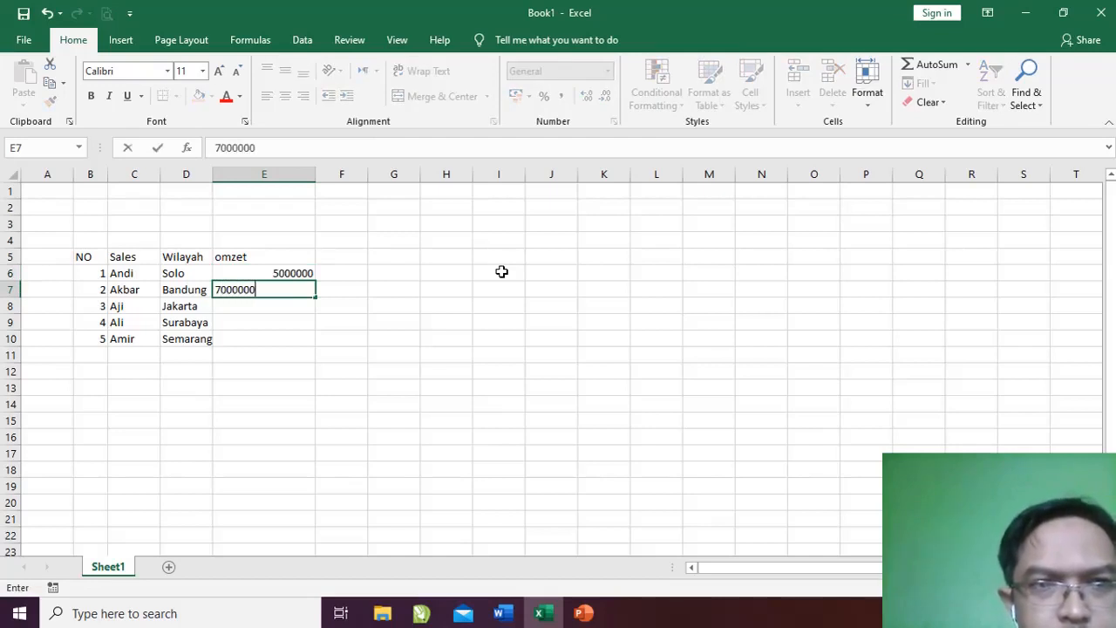
{"action": "key", "text": "Return"}
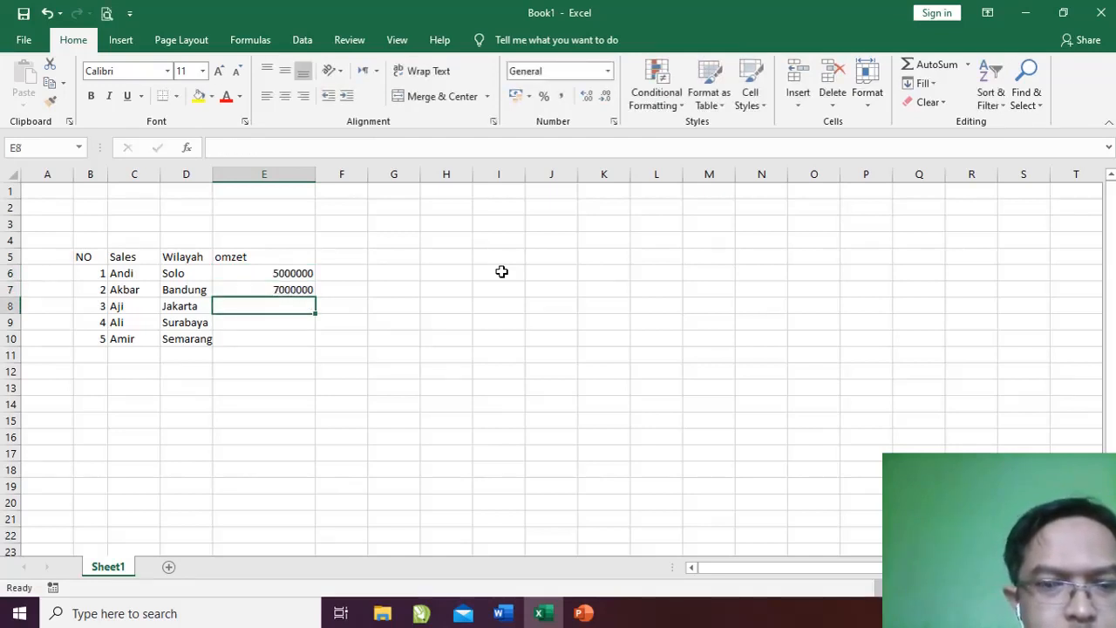
Enter the omzet amounts 3000000 in E8 and 400000 in E9
{"action": "type", "text": "3000"}
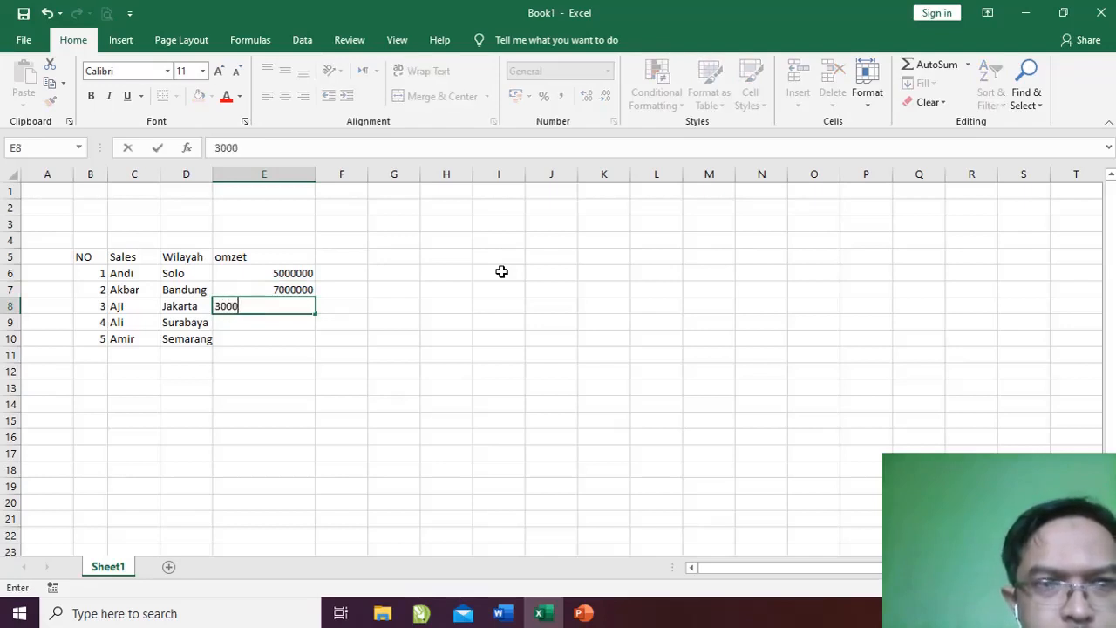
{"action": "type", "text": "000"}
{"action": "key", "text": "Return"}
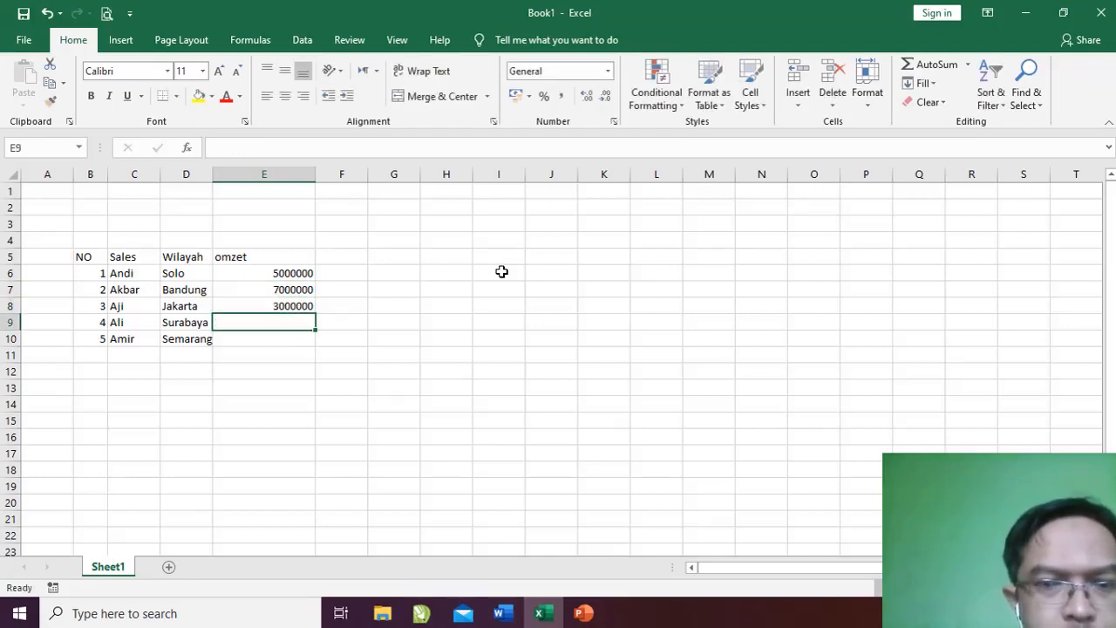
{"action": "type", "text": "4"}
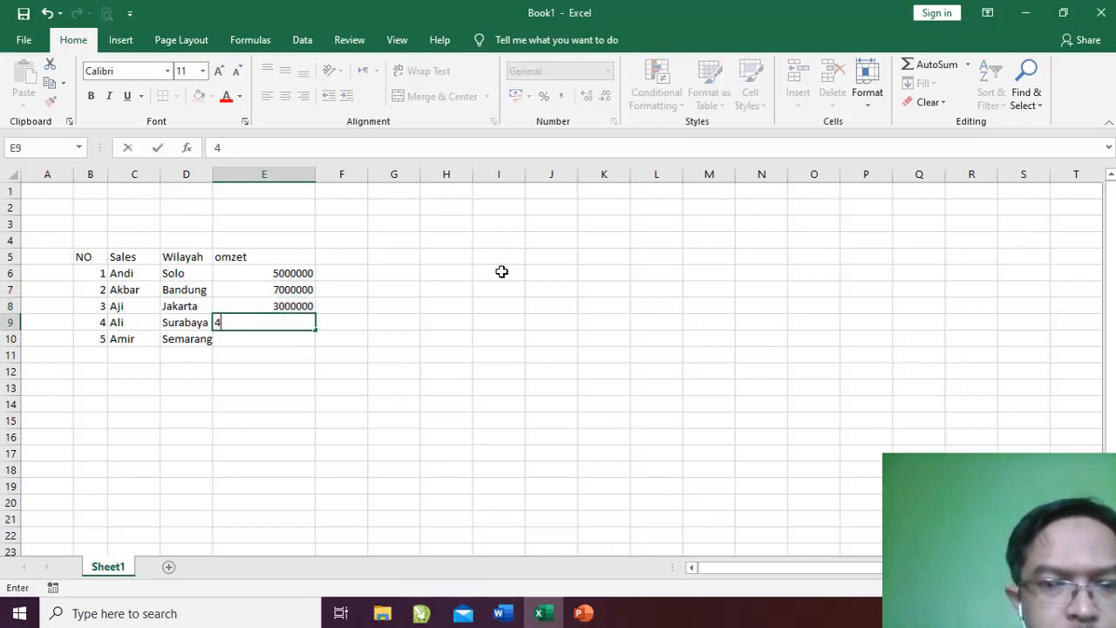
{"action": "type", "text": "00000"}
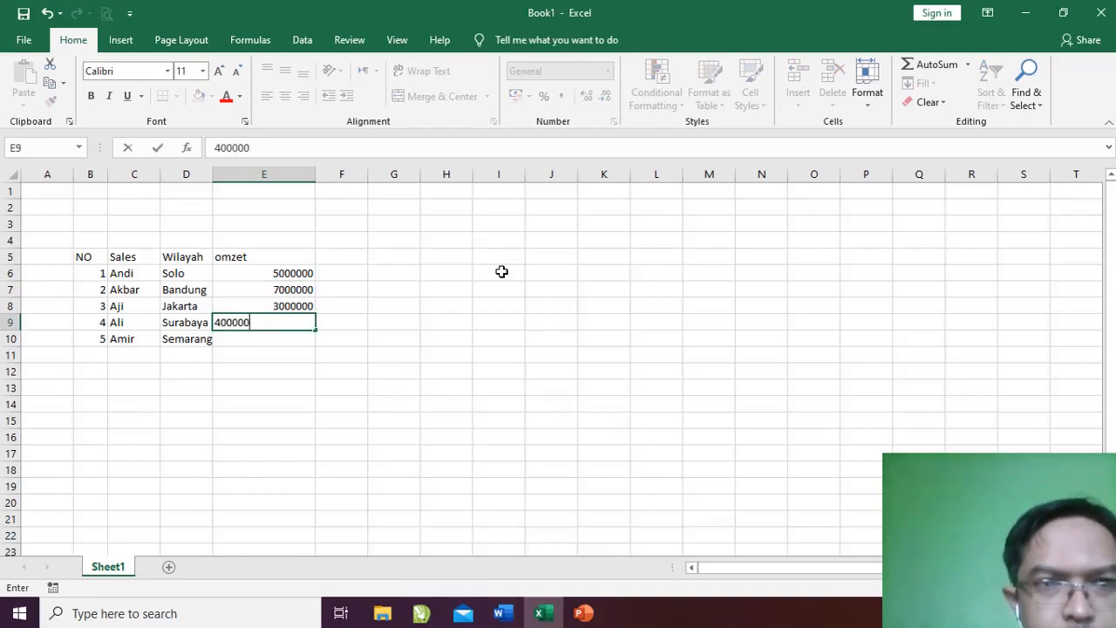
{"action": "key", "text": "Return"}
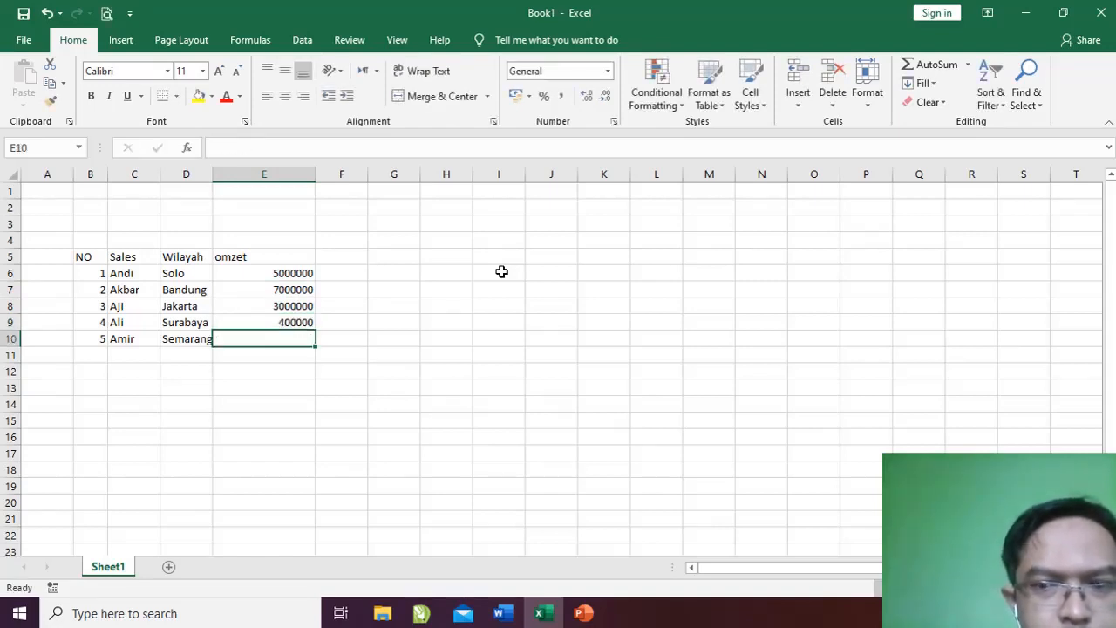
Correct the omzet amount in E9 to 4000000 and enter 1000000 in E10
{"action": "left_click", "coordinate": [306, 322]}
{"action": "double_click", "coordinate": [310, 321]}
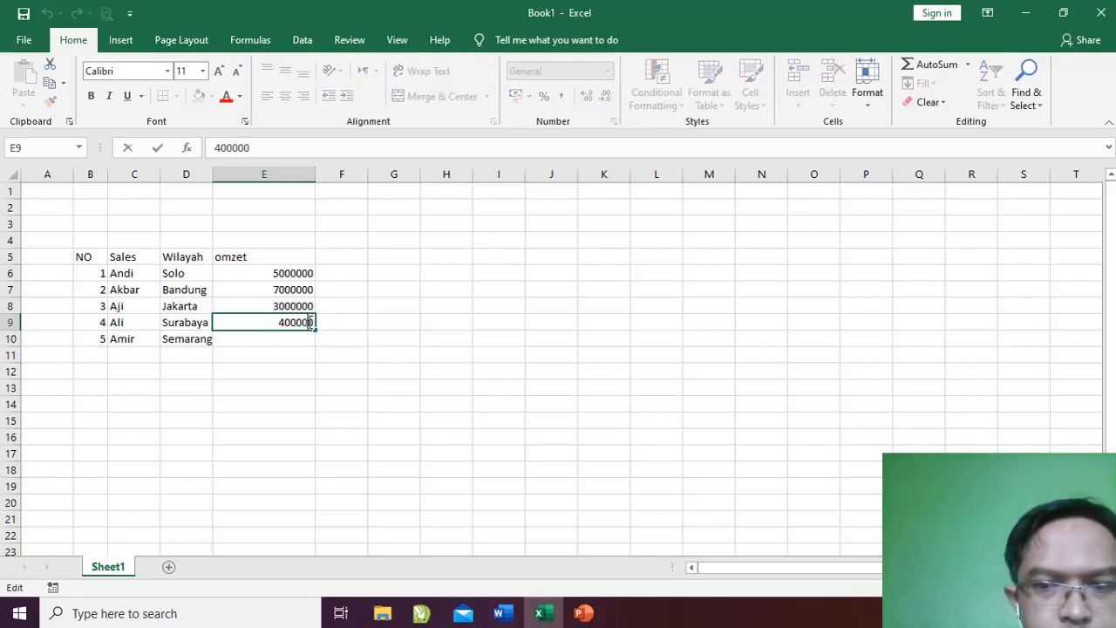
{"action": "type", "text": "0"}
{"action": "key", "text": "Return"}
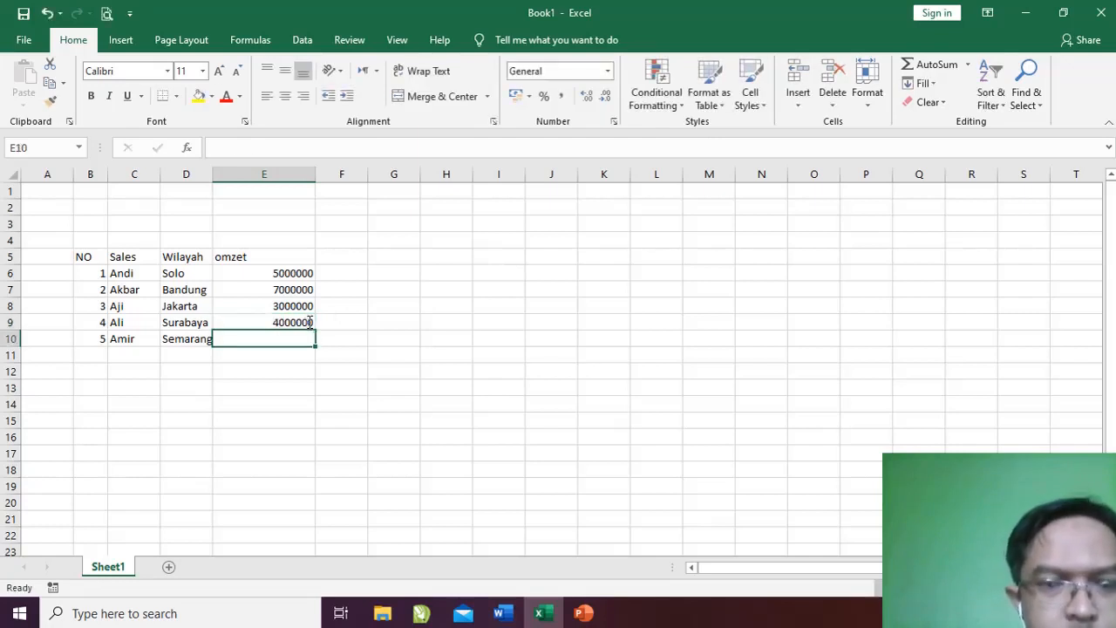
{"action": "type", "text": "1000000"}
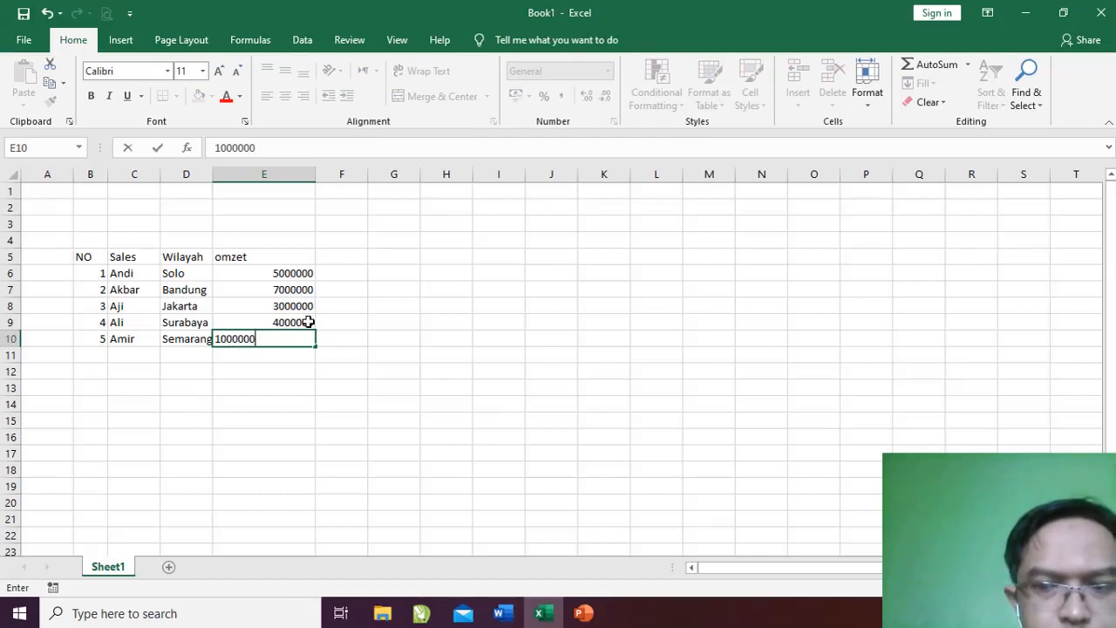
{"action": "key", "text": "Return"}
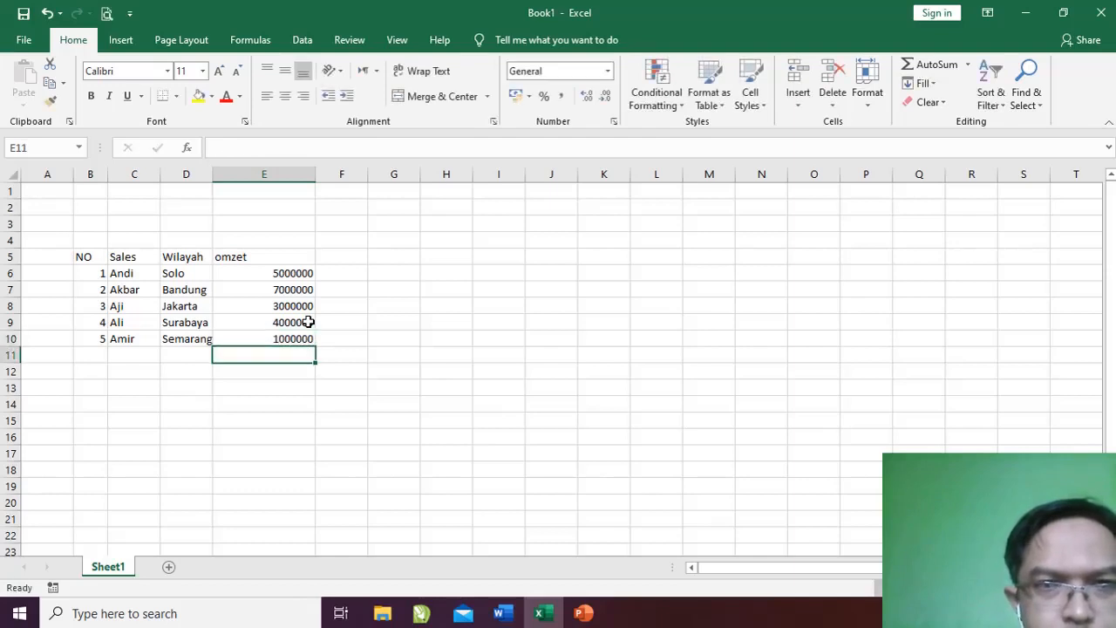
Format the omzet amounts in E6:E10 with the Rp Indonesian accounting format and widen column E slightly
{"action": "left_click_drag", "start_coordinate": [294, 269], "coordinate": [297, 338]}
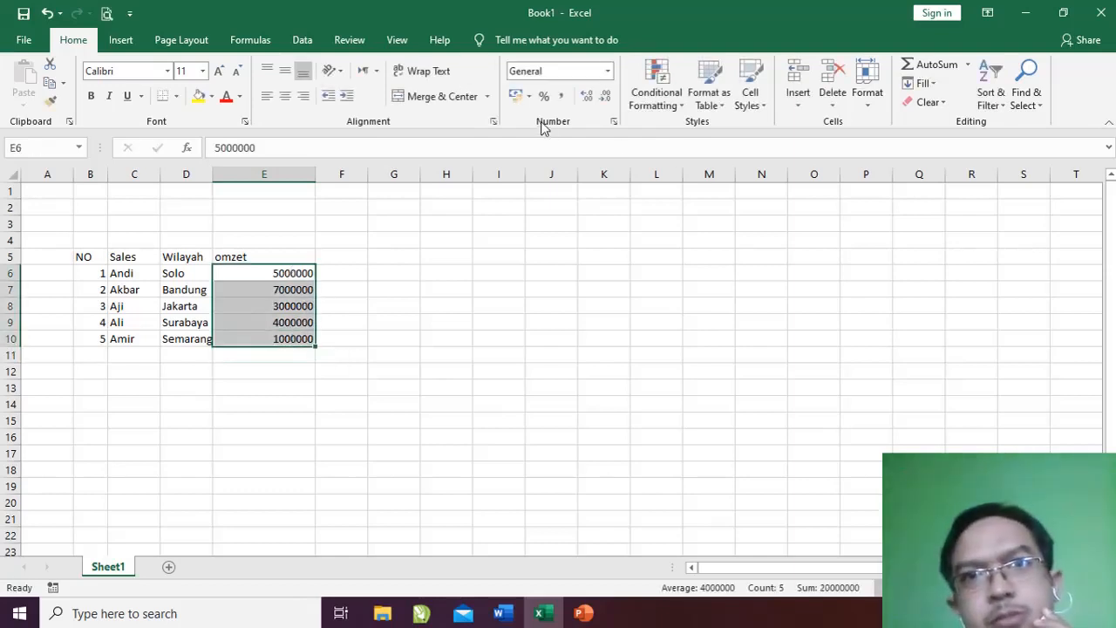
{"action": "left_click", "coordinate": [528, 99]}
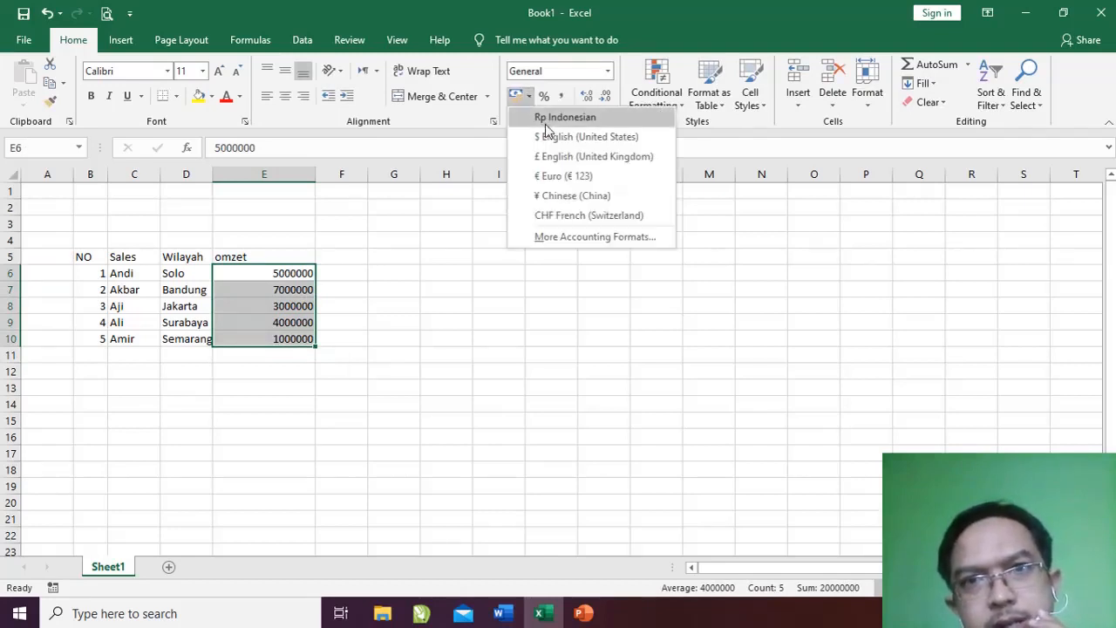
{"action": "left_click", "coordinate": [546, 119]}
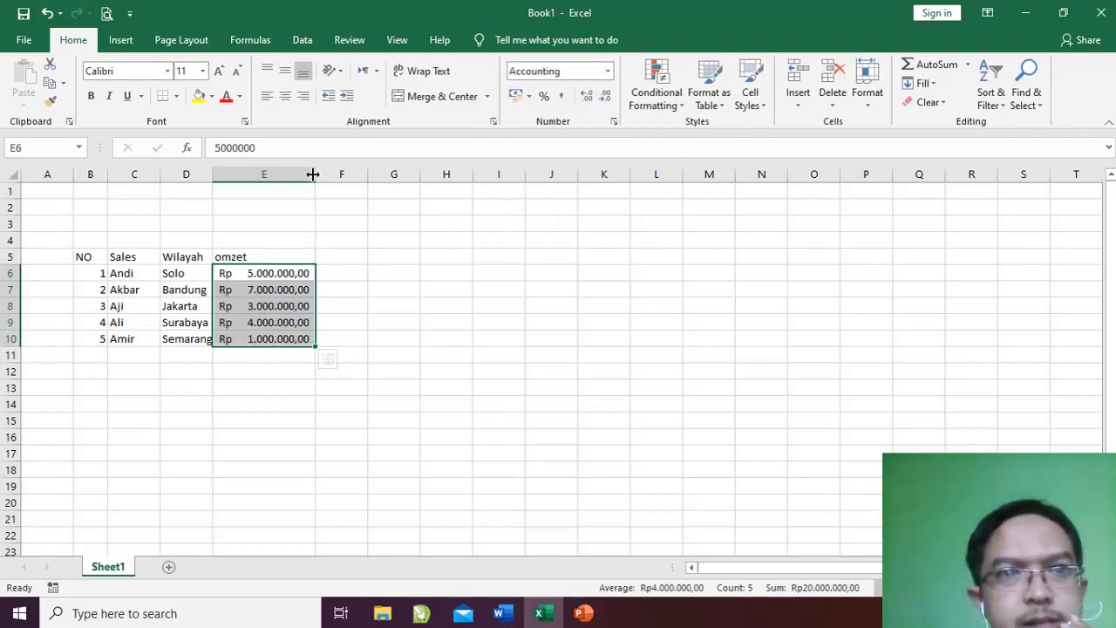
{"action": "left_click_drag", "start_coordinate": [316, 174], "coordinate": [327, 174]}
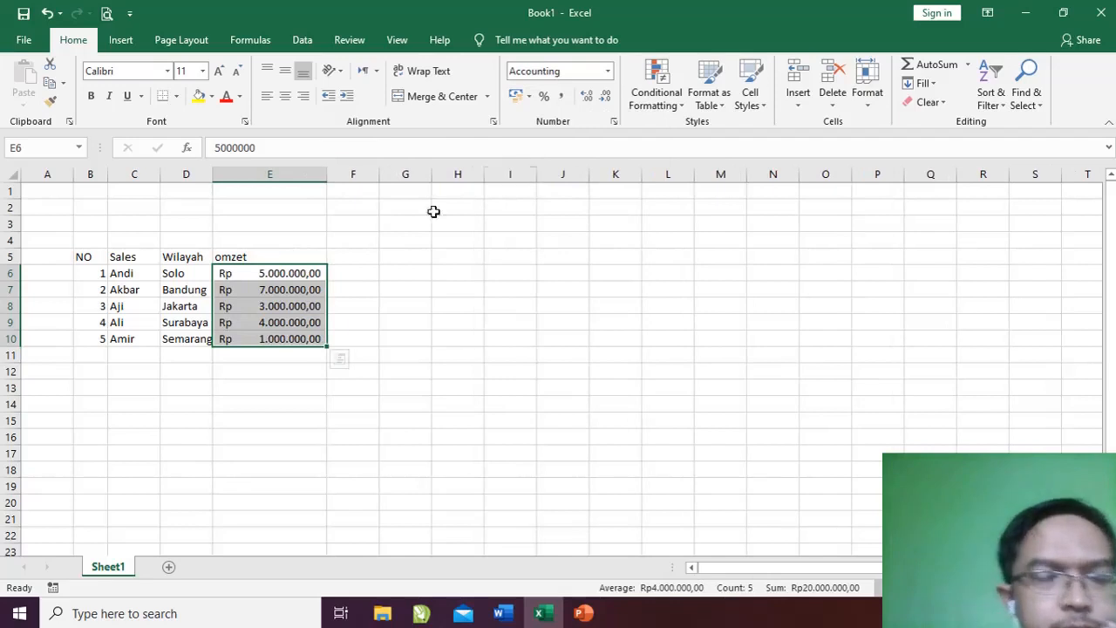
Total the omzet amounts in E12 with the formula =SUM(E6:E10)
{"action": "left_click", "coordinate": [245, 370]}
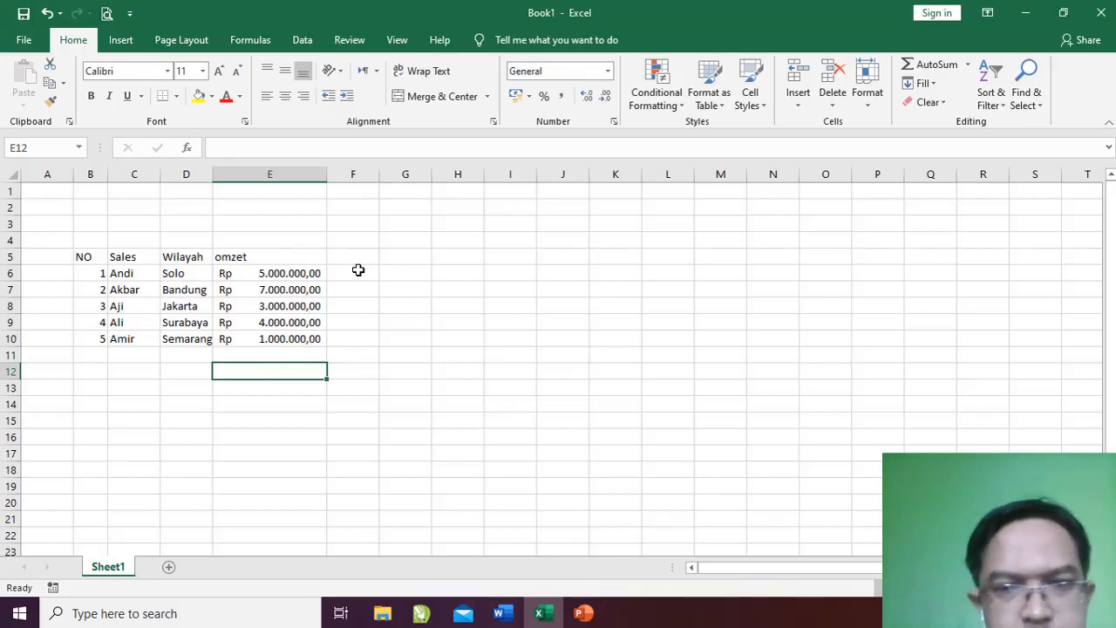
{"action": "type", "text": "=SU"}
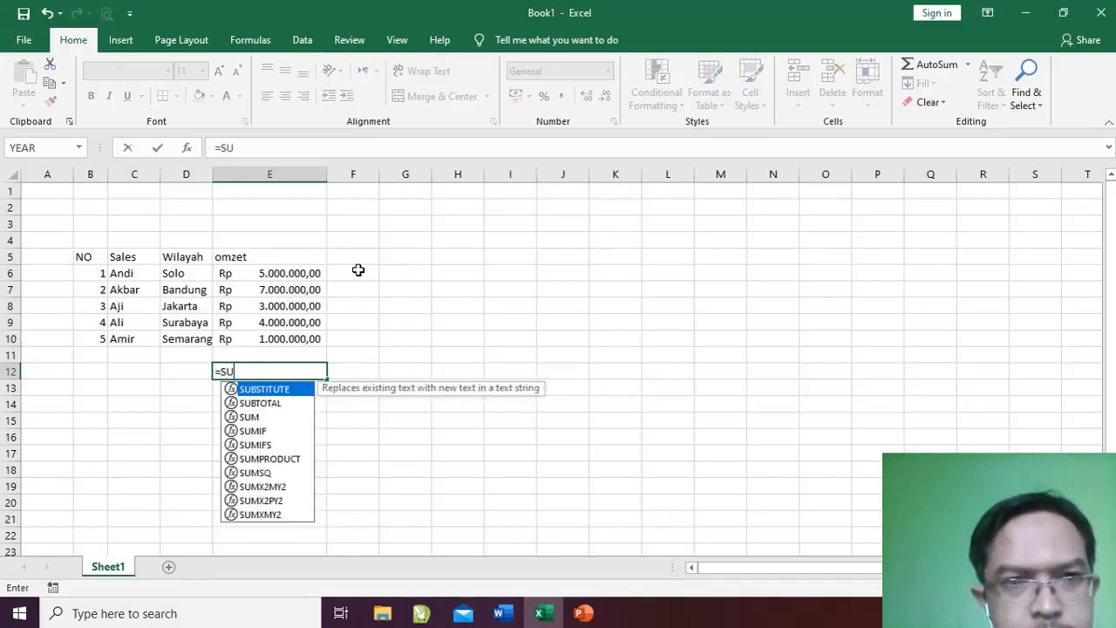
{"action": "type", "text": "M///"}
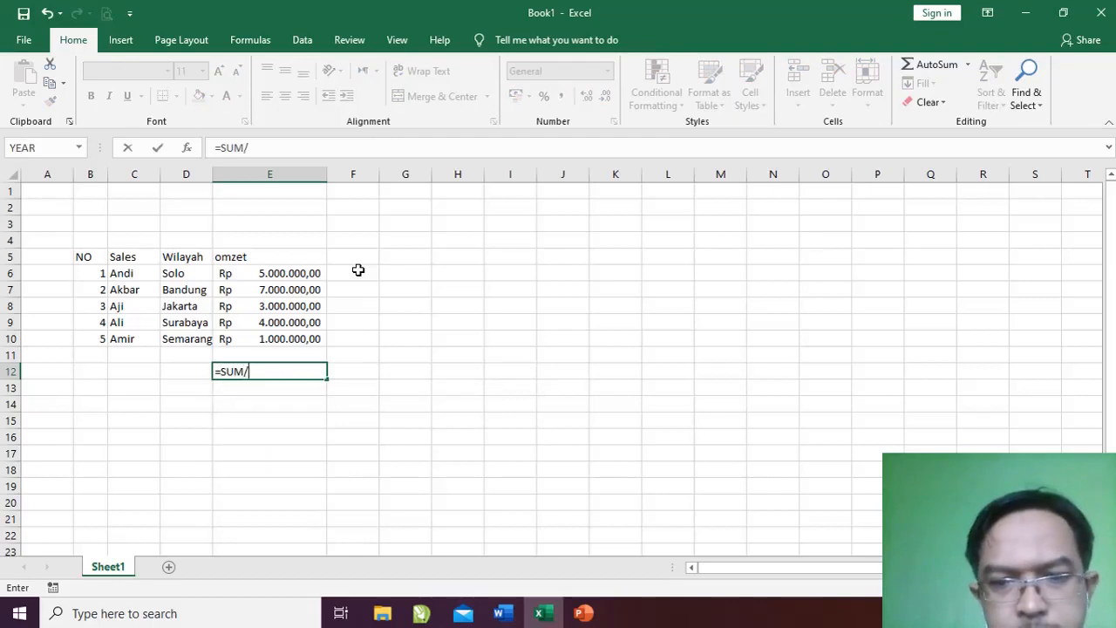
{"action": "key", "text": "BackSpace"}
{"action": "key", "text": "BackSpace"}
{"action": "key", "text": "BackSpace"}
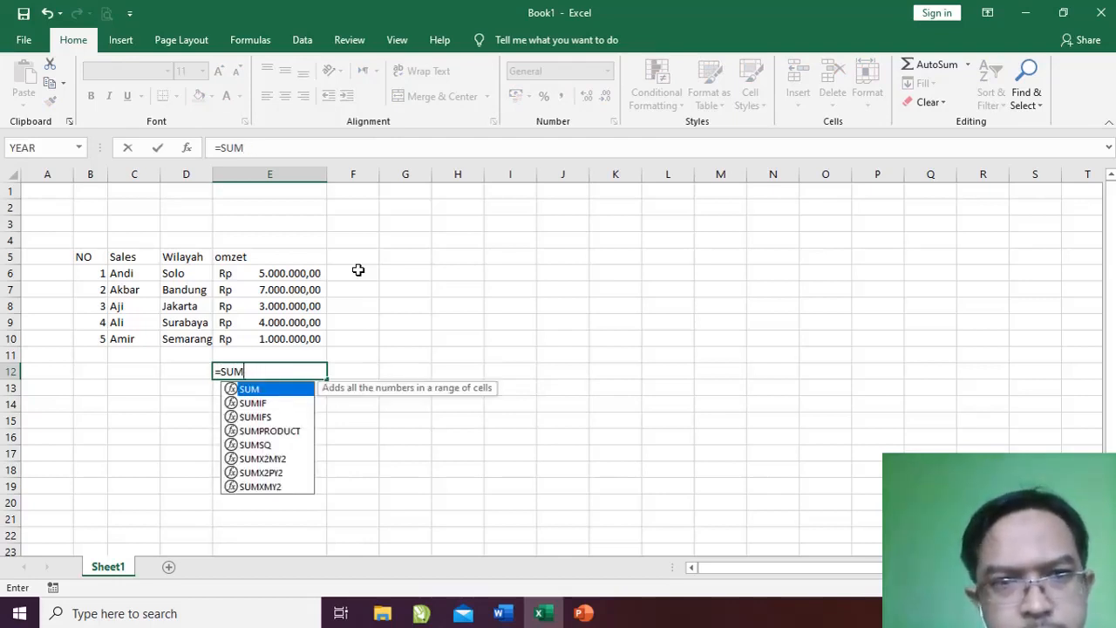
{"action": "type", "text": "("}
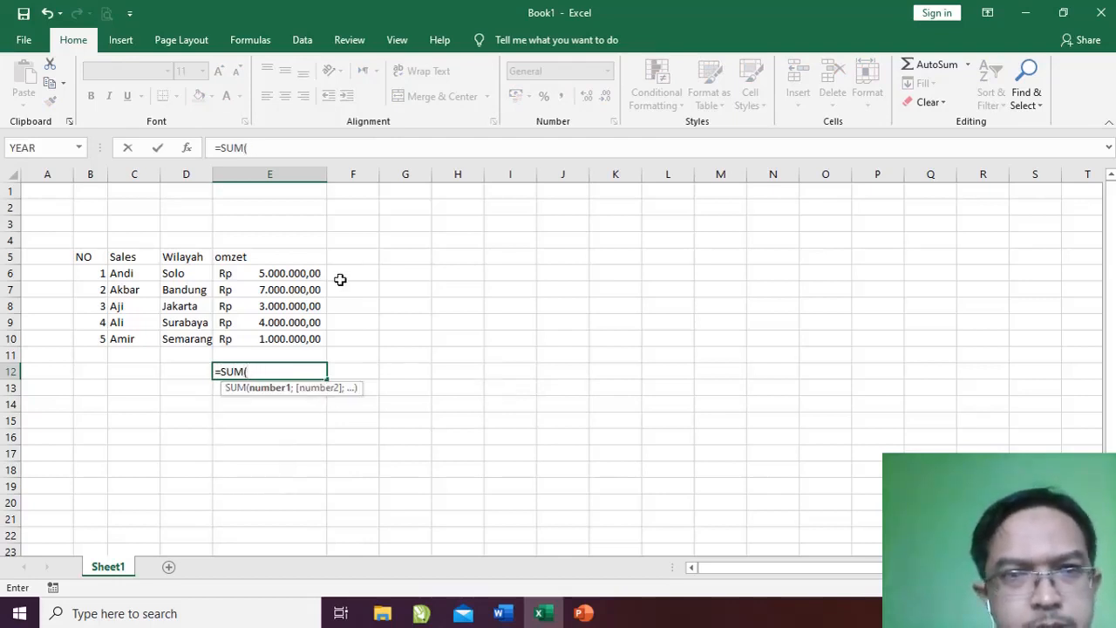
{"action": "left_click_drag", "start_coordinate": [299, 277], "coordinate": [306, 335]}
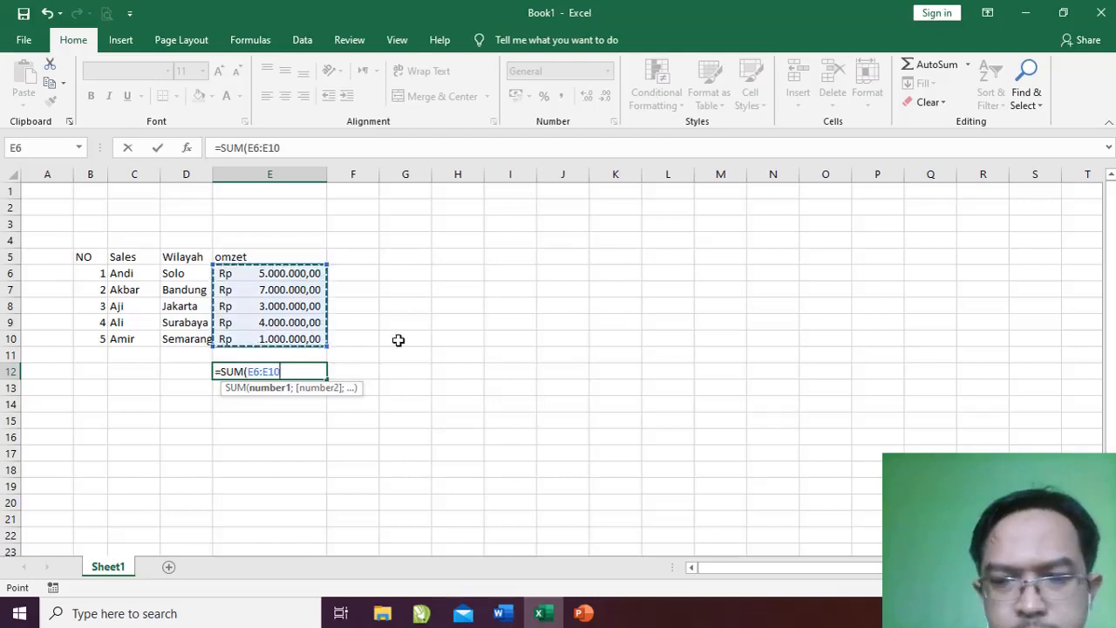
{"action": "type", "text": ")"}
{"action": "key", "text": "Return"}
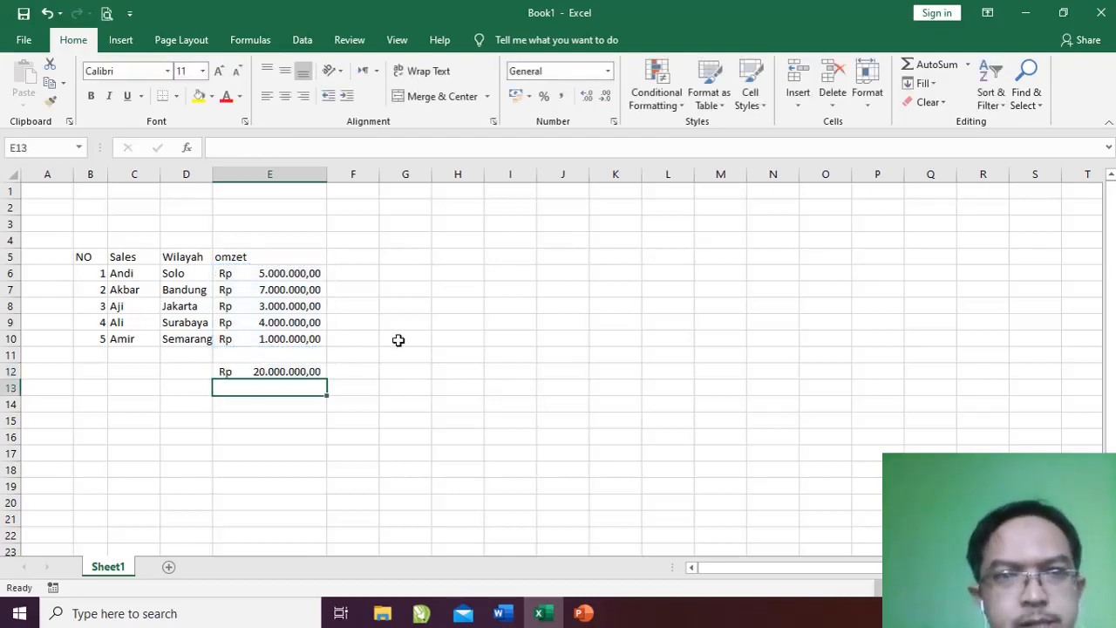
{"action": "left_click", "coordinate": [241, 371]}
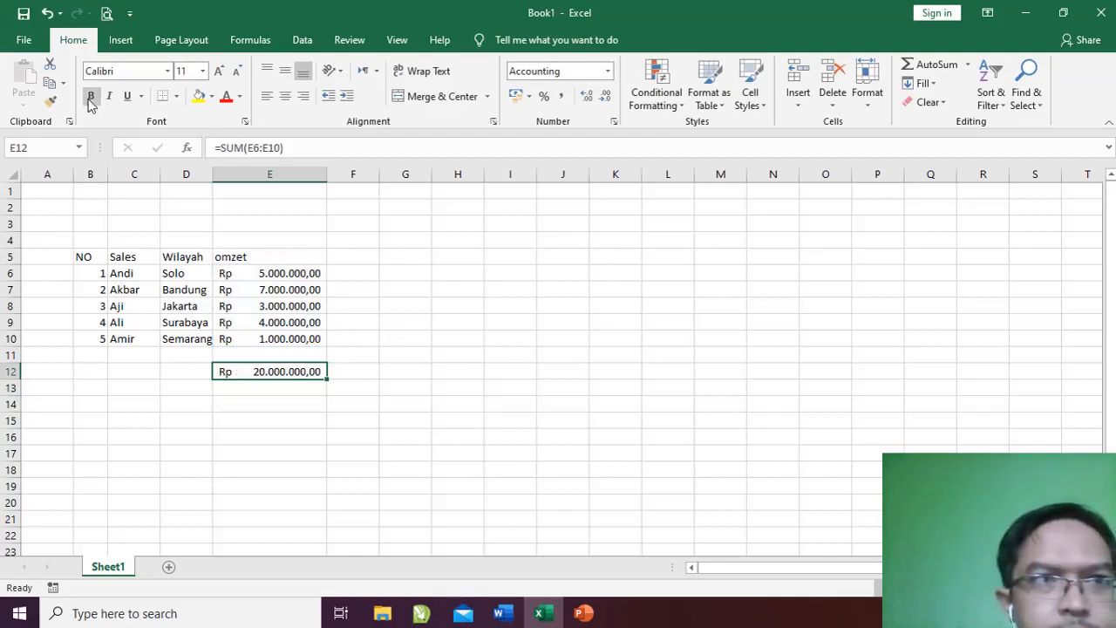
Calculate the highest omzet amount in E13 with the formula =MAX(E6:E10)
{"action": "left_click", "coordinate": [277, 384]}
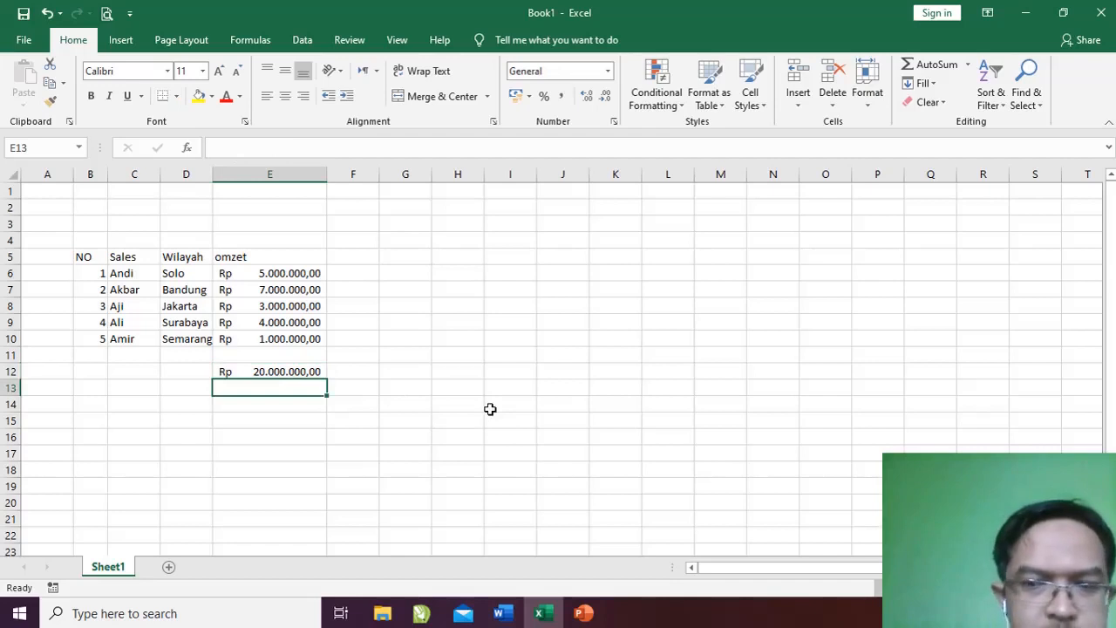
{"action": "type", "text": "="}
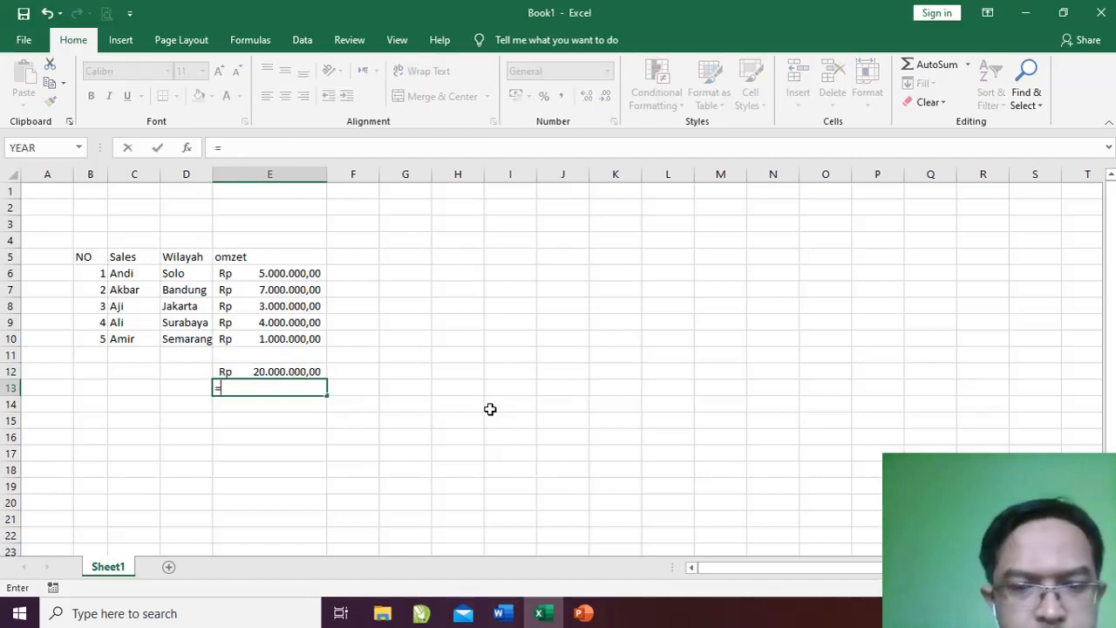
{"action": "type", "text": "M"}
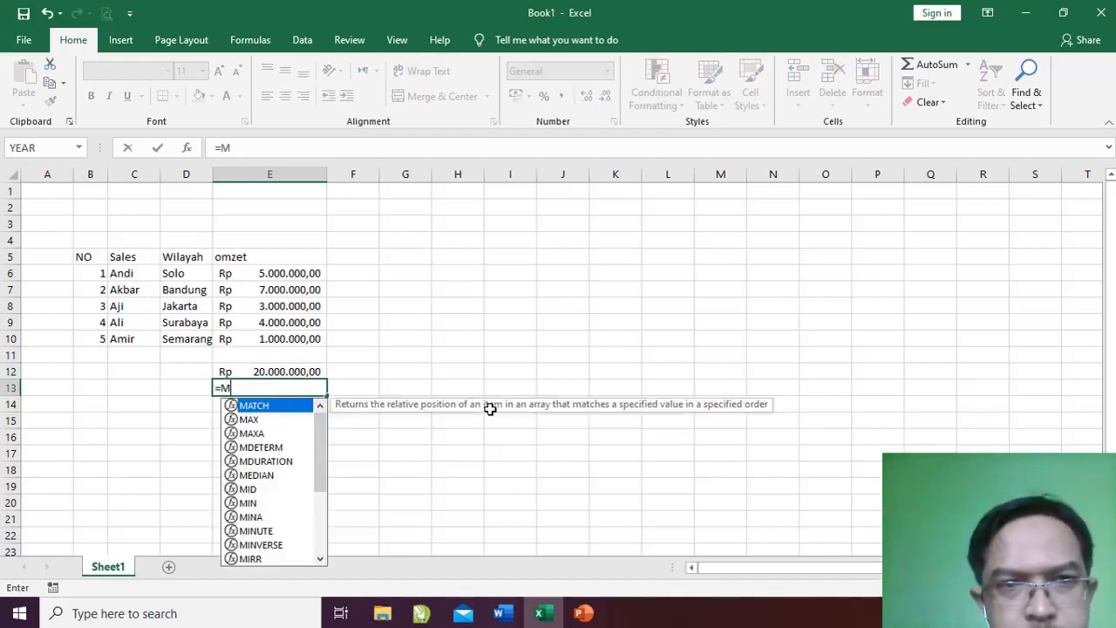
{"action": "type", "text": "A"}
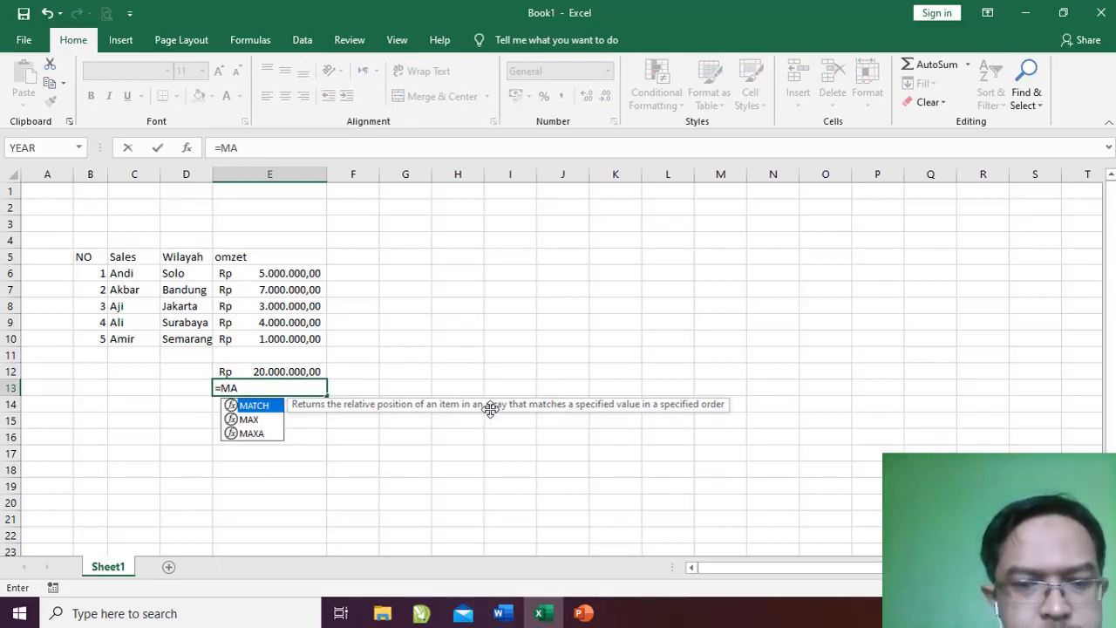
{"action": "type", "text": "X"}
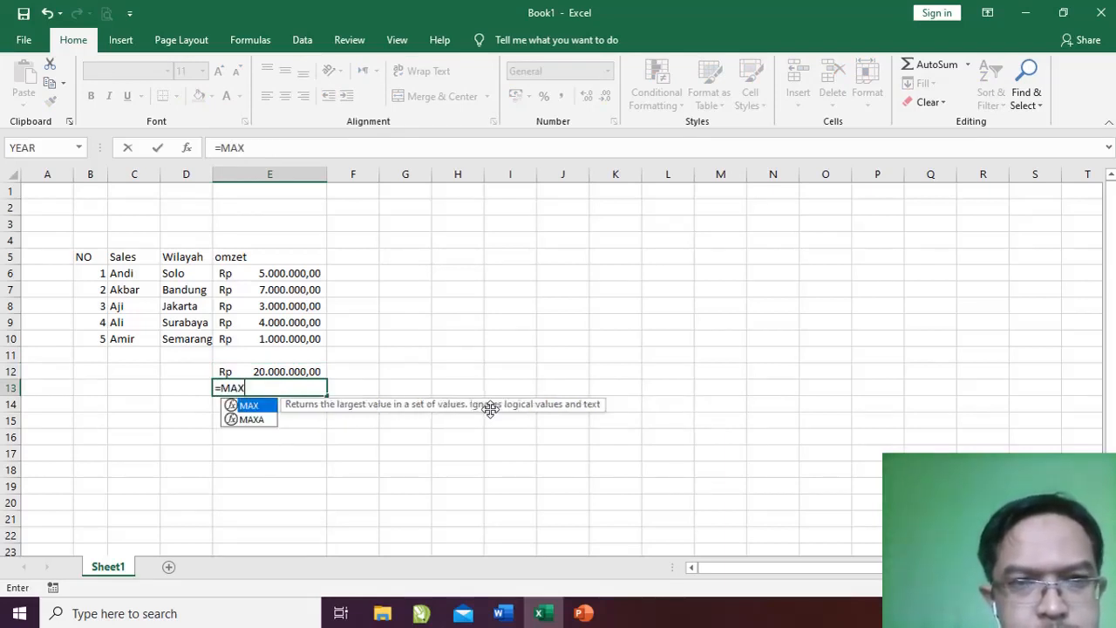
{"action": "type", "text": "("}
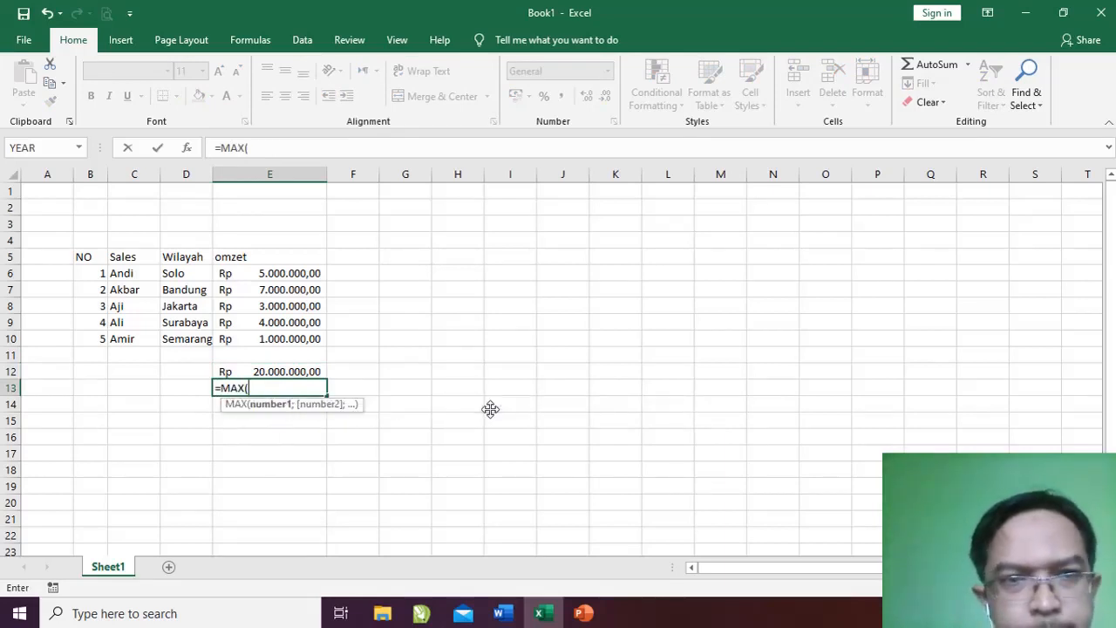
{"action": "left_click_drag", "start_coordinate": [262, 271], "coordinate": [270, 343]}
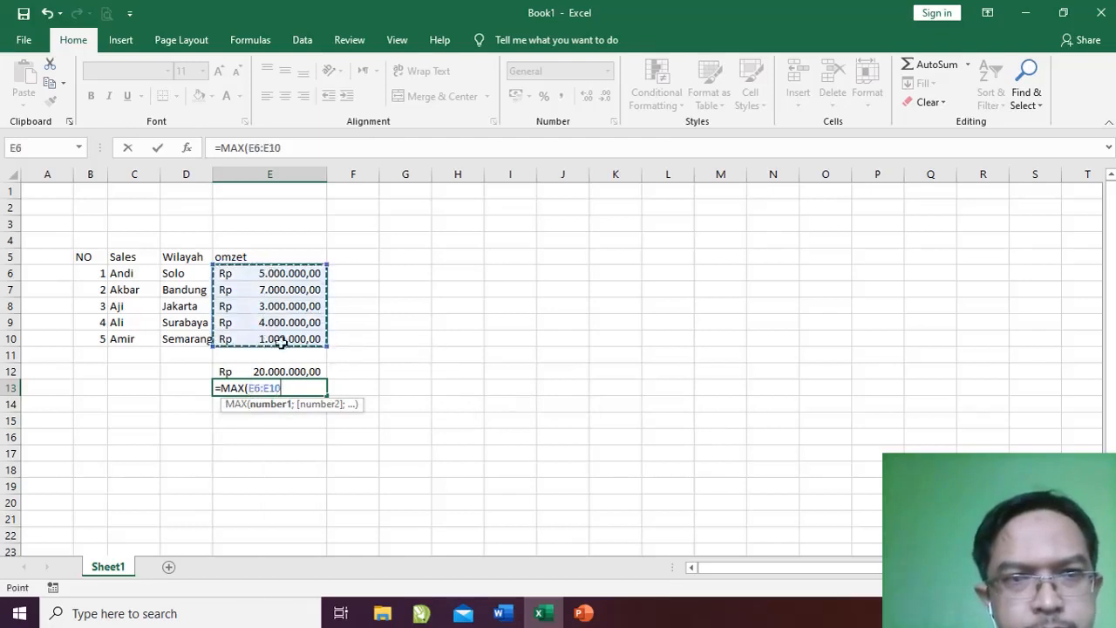
{"action": "type", "text": ")"}
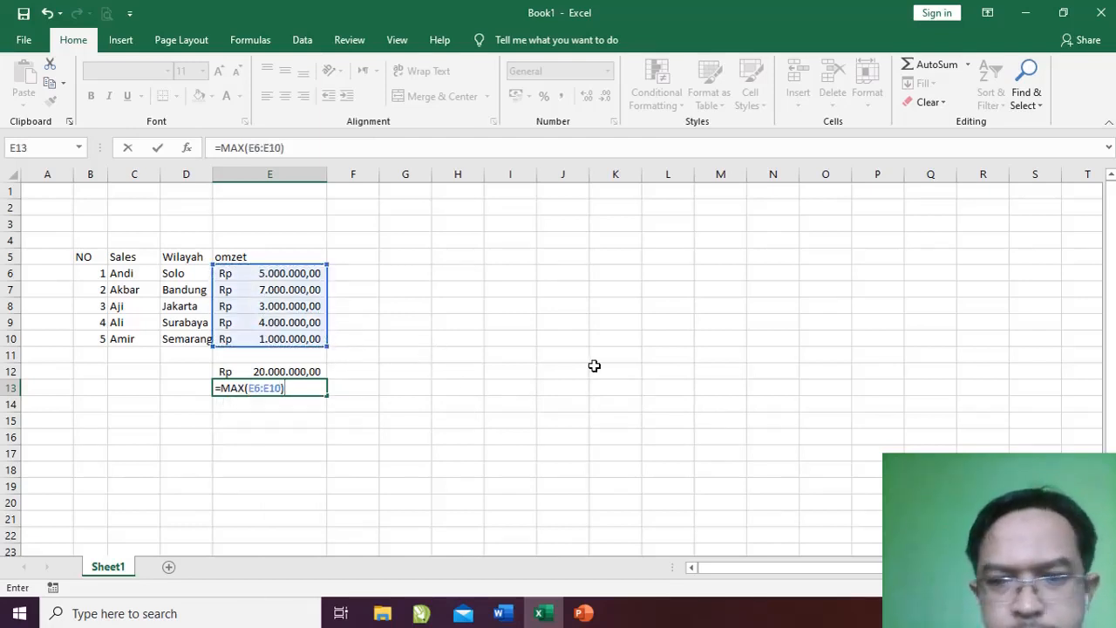
{"action": "key", "text": "Return"}
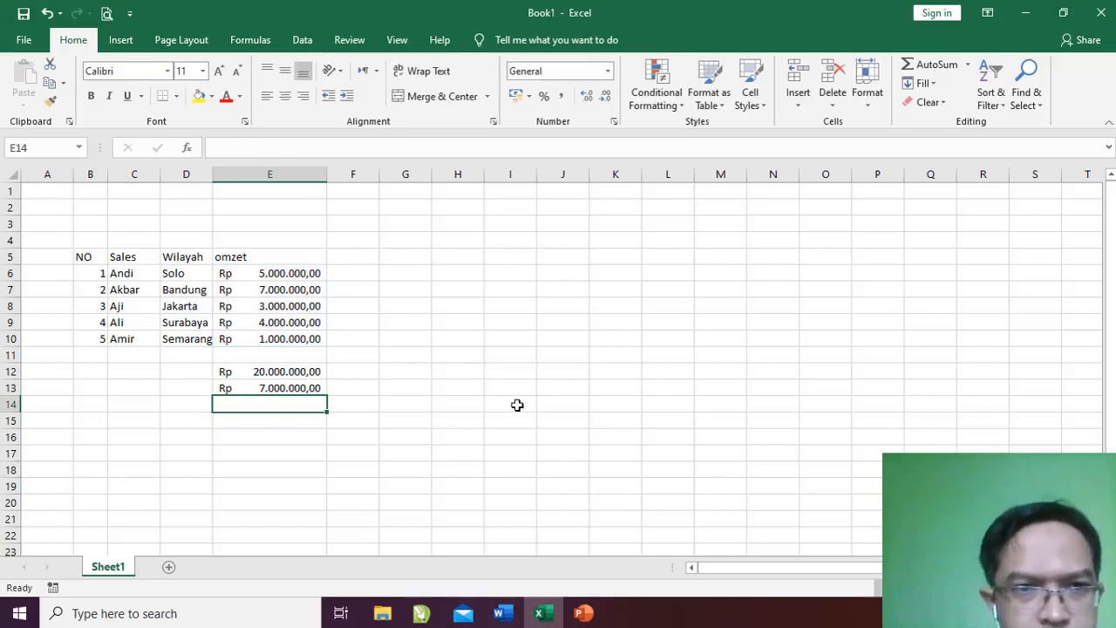
Calculate the lowest omzet amount in E14 with the formula =MIN(E6:E10)
{"action": "type", "text": "="}
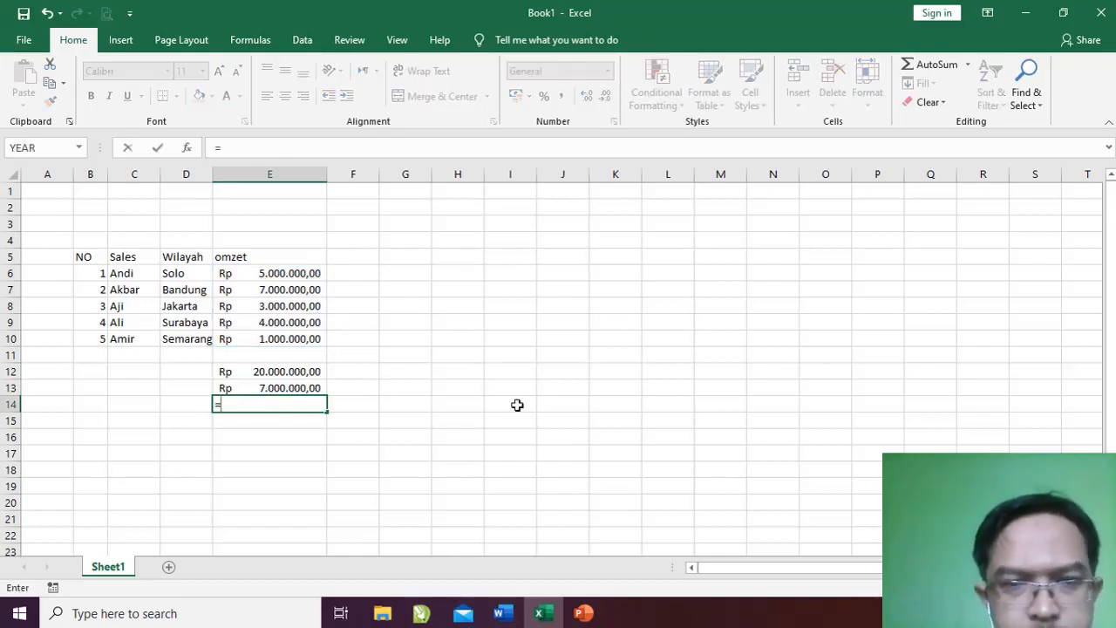
{"action": "type", "text": "MIN"}
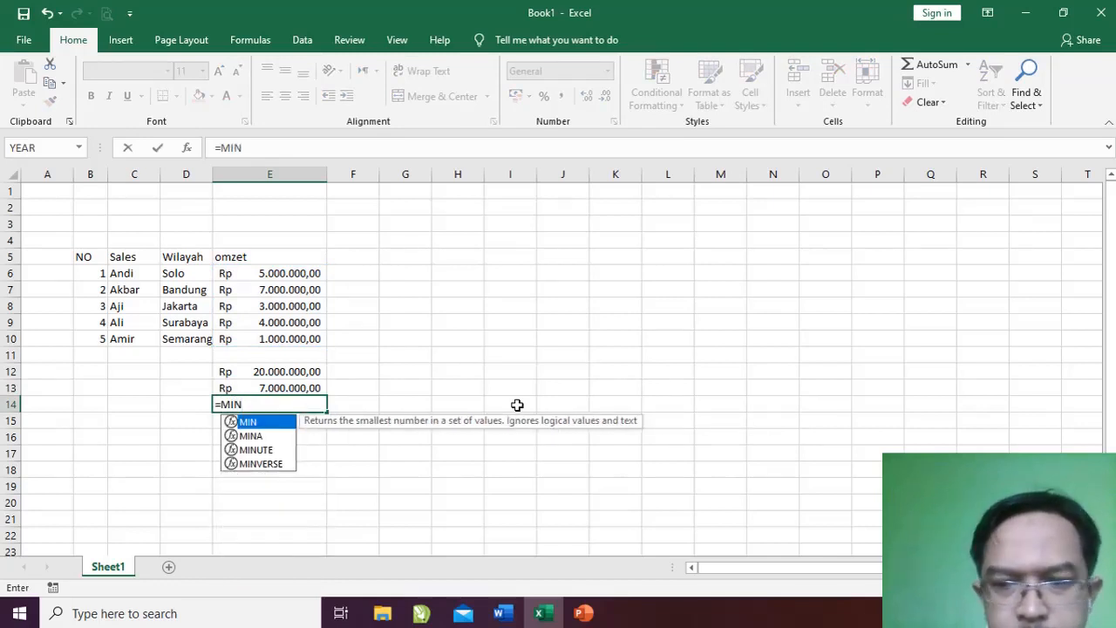
{"action": "type", "text": "("}
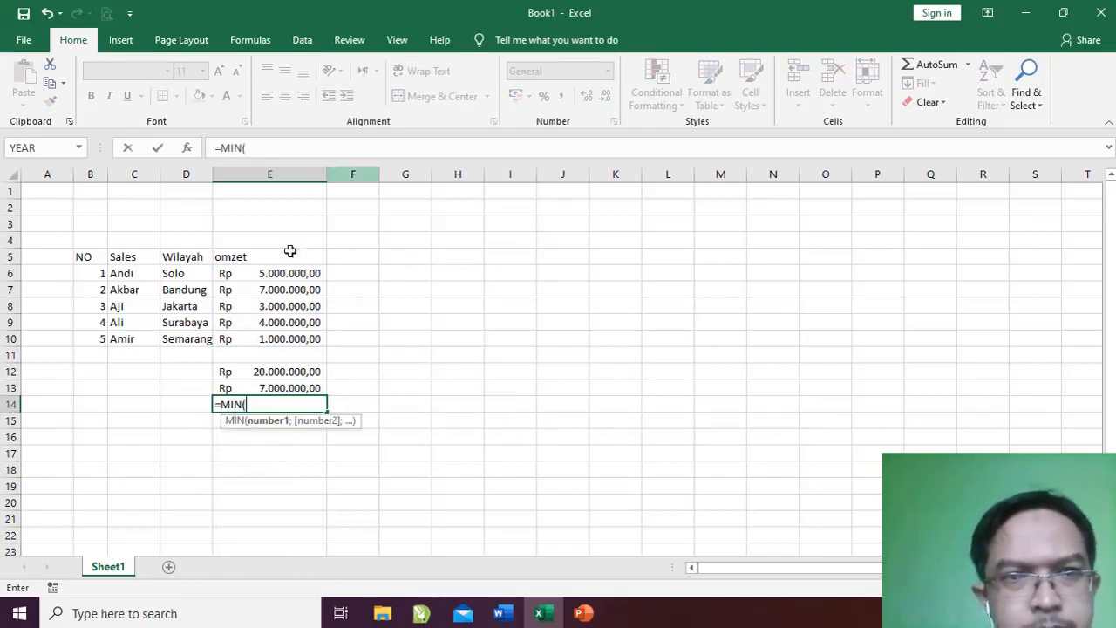
{"action": "left_click_drag", "start_coordinate": [285, 271], "coordinate": [294, 341]}
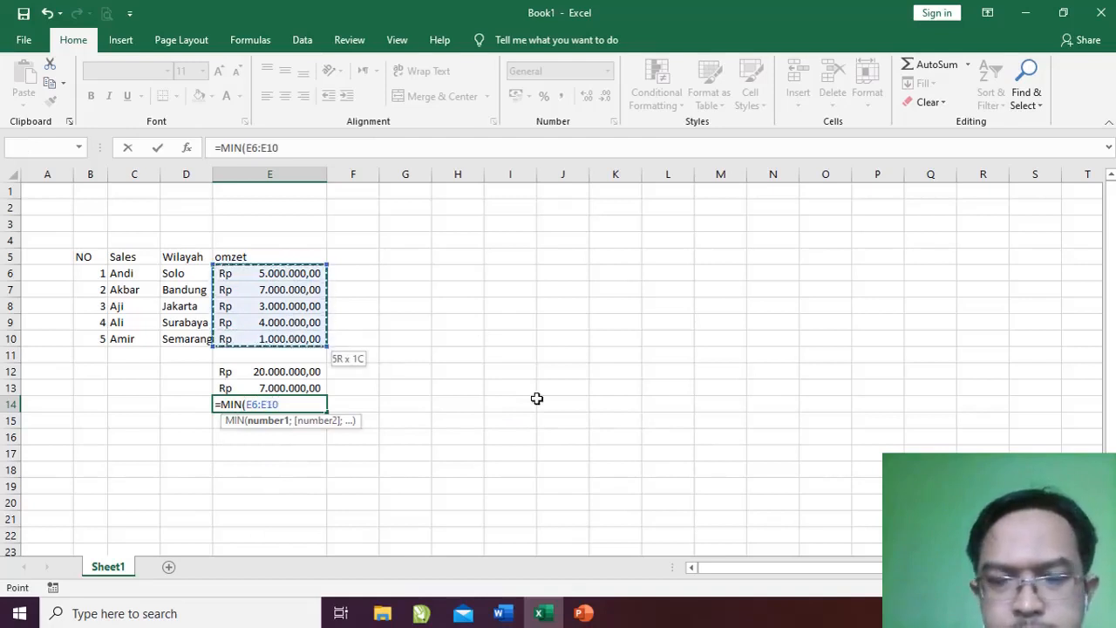
{"action": "type", "text": ")"}
{"action": "key", "text": "Return"}
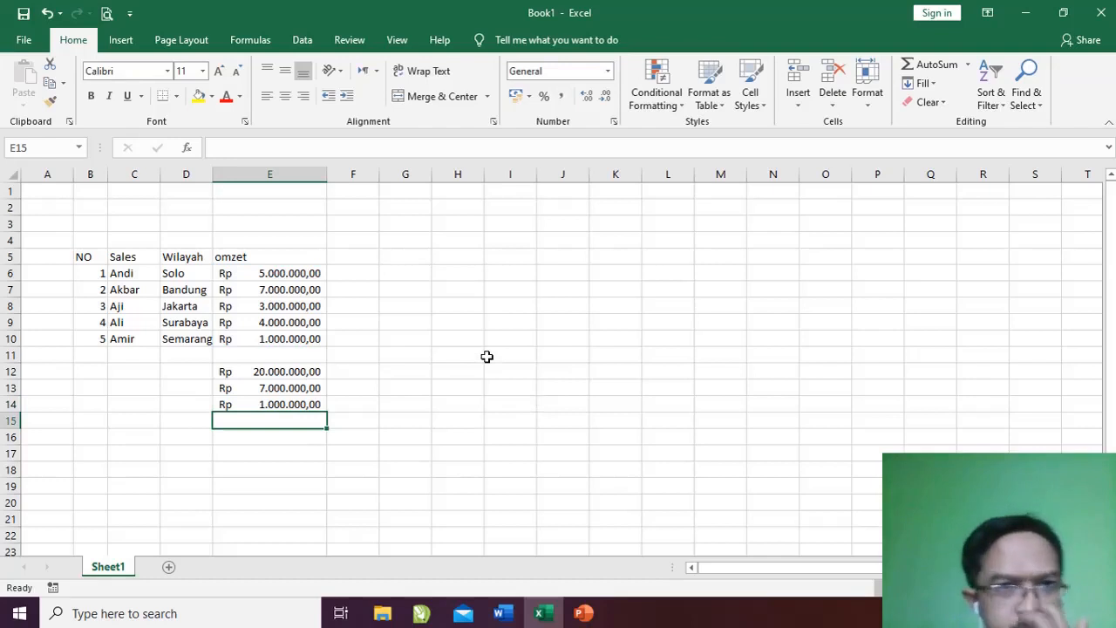
Review the SUM, MAX and MIN formulas in E12, E13 and E14 one after another
{"action": "left_click", "coordinate": [285, 372]}
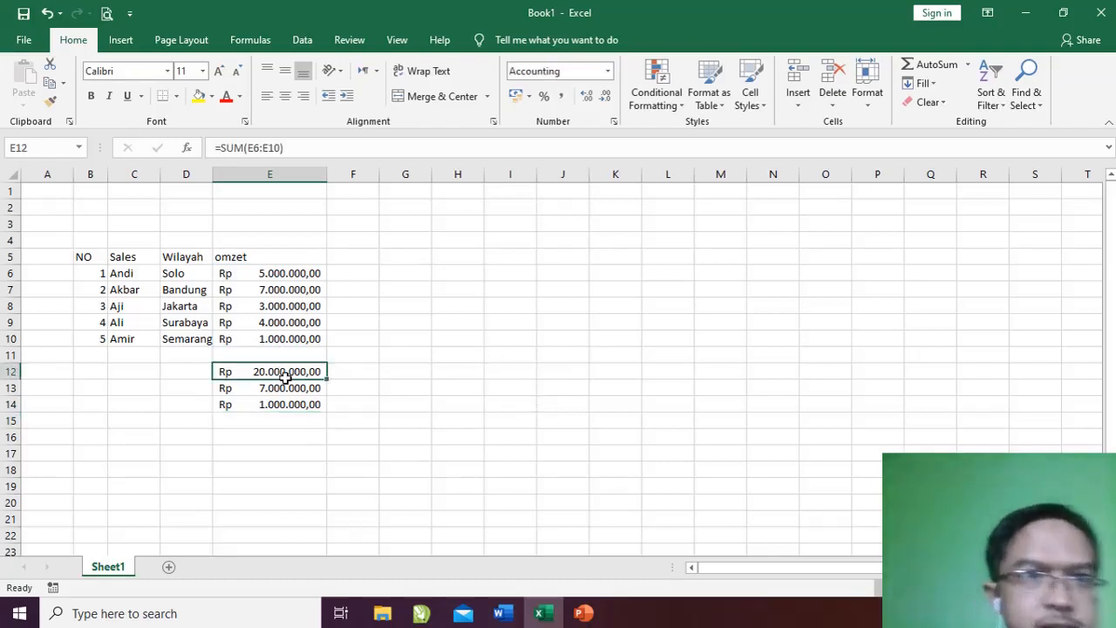
{"action": "left_click", "coordinate": [304, 389]}
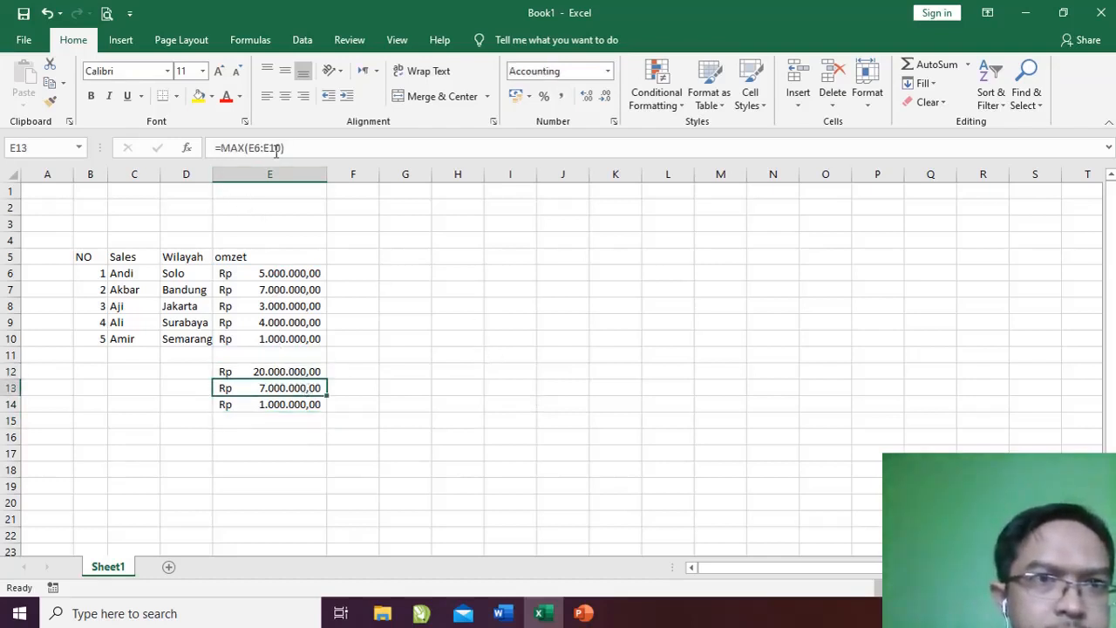
{"action": "left_click", "coordinate": [266, 405]}
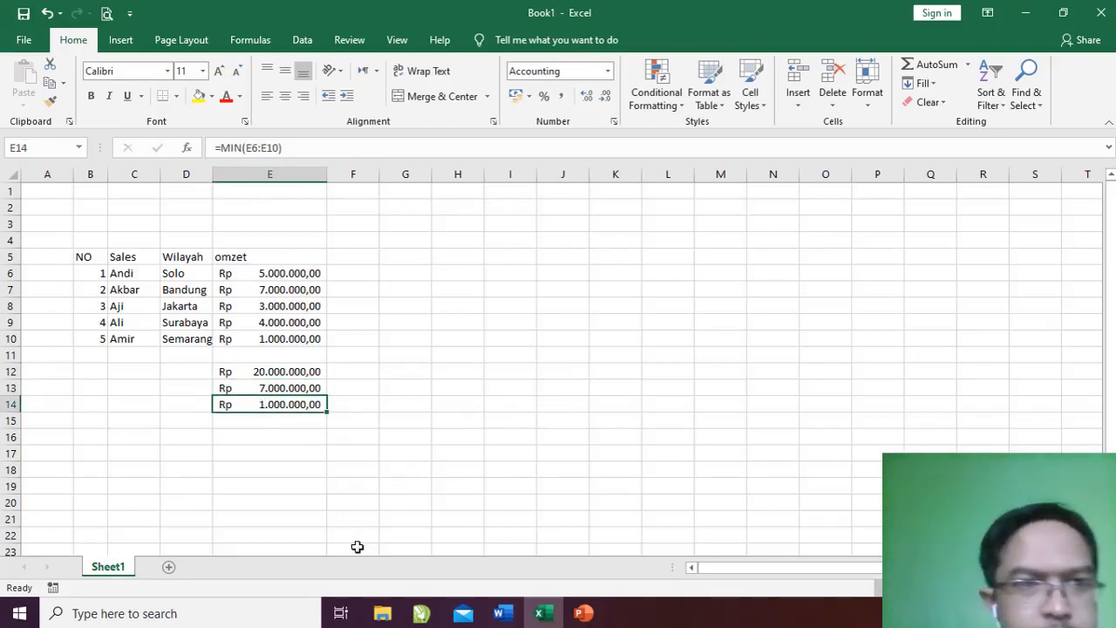
Count the omzet entries in E15 with the formula =COUNT(E6:E10)
{"action": "left_click", "coordinate": [284, 422]}
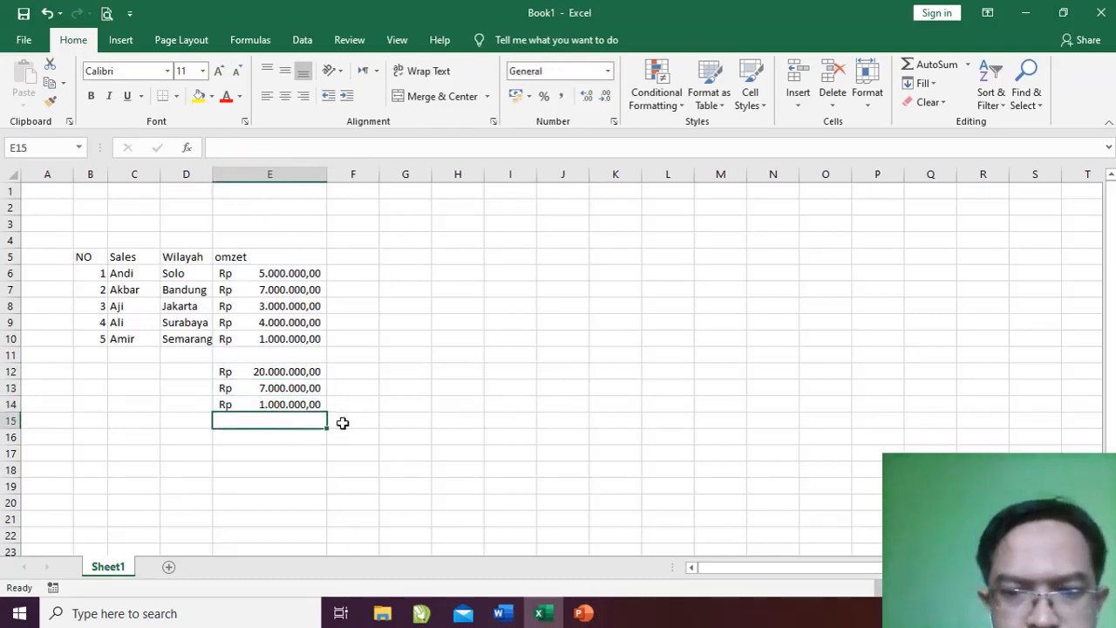
{"action": "type", "text": "=Coun"}
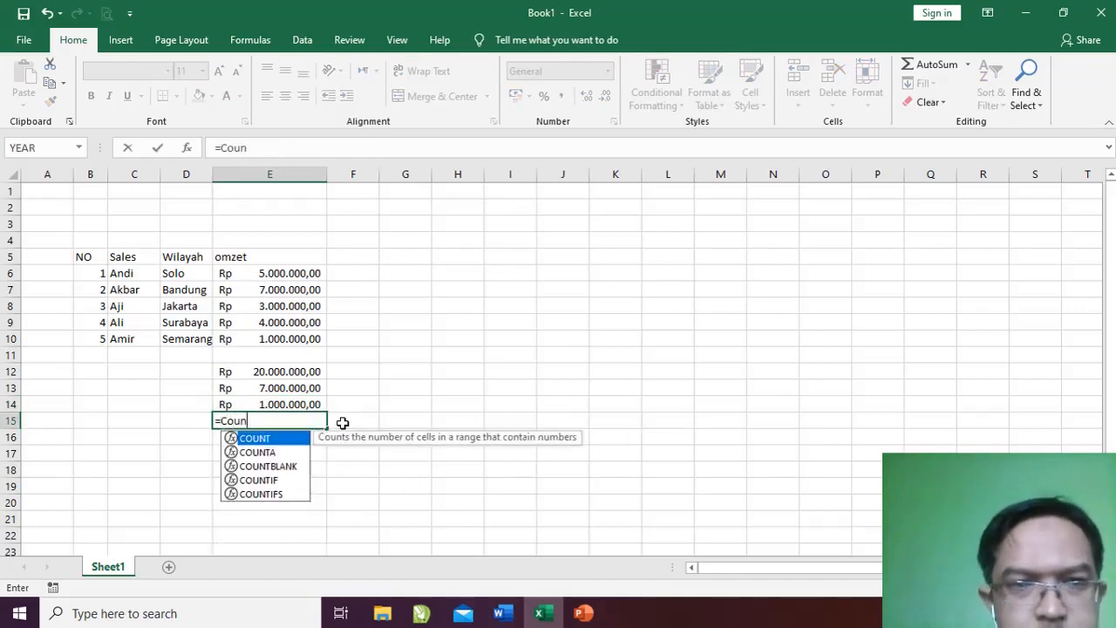
{"action": "type", "text": "t("}
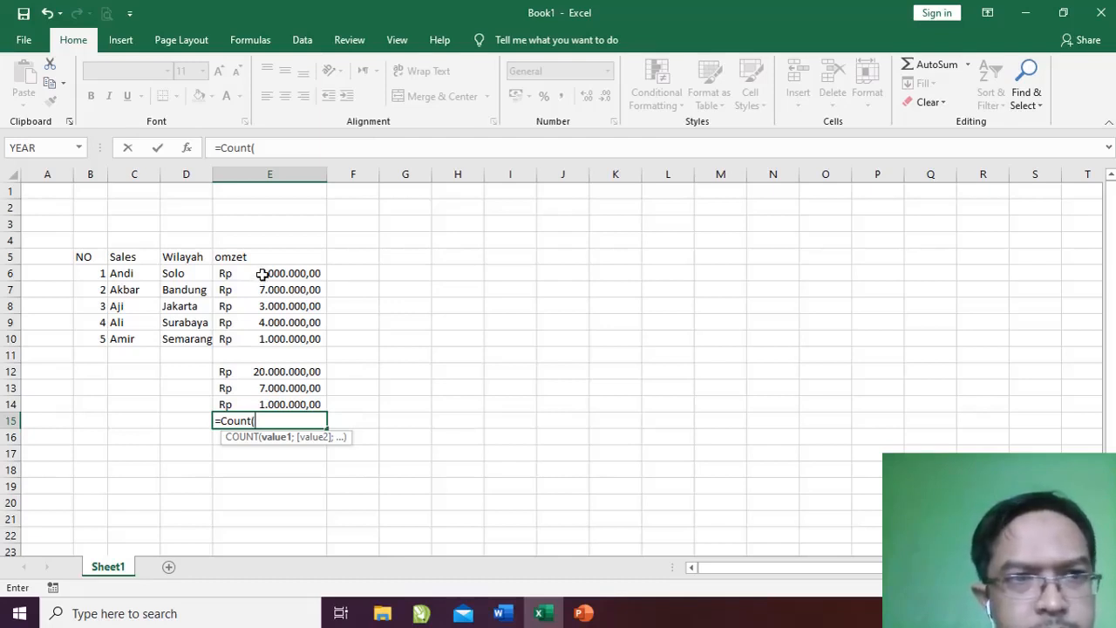
{"action": "left_click_drag", "start_coordinate": [262, 274], "coordinate": [262, 336]}
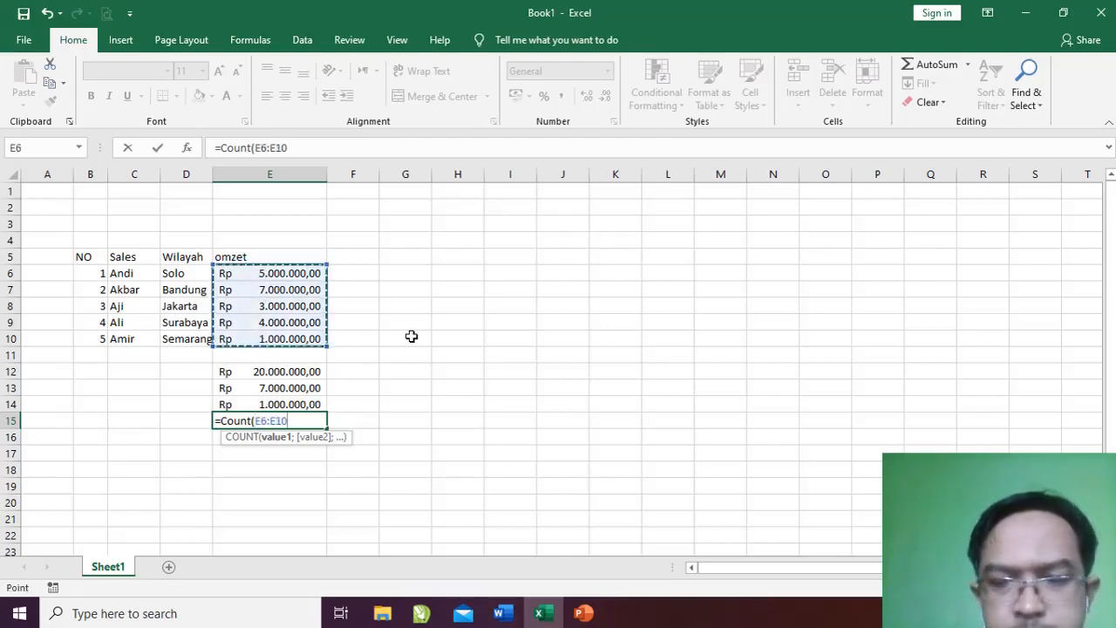
{"action": "type", "text": ")"}
{"action": "key", "text": "Return"}
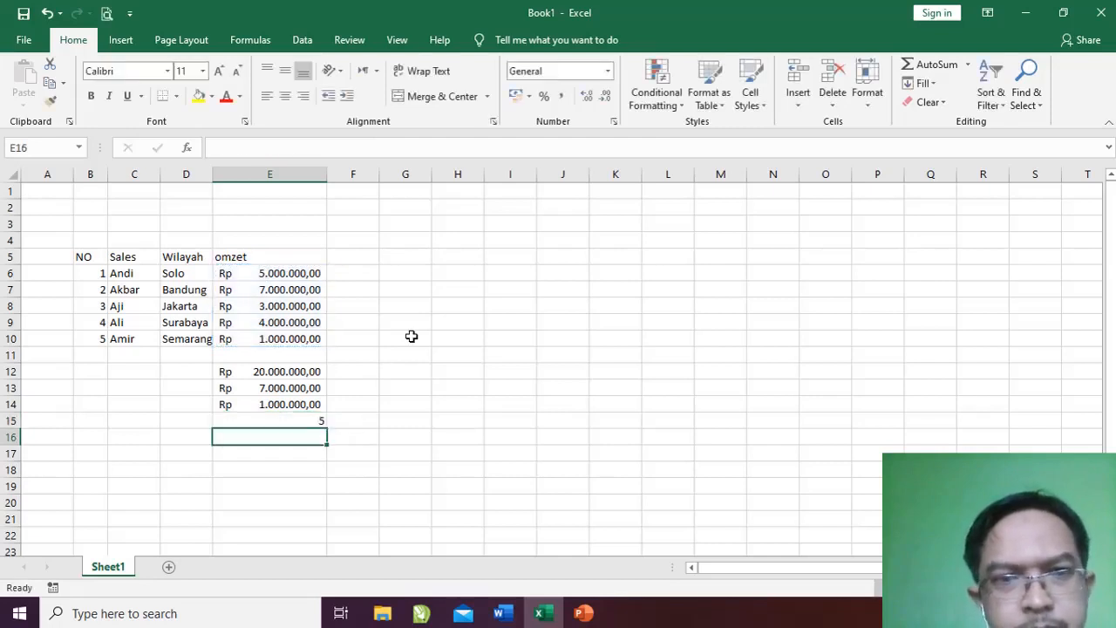
{"action": "left_click", "coordinate": [286, 420]}
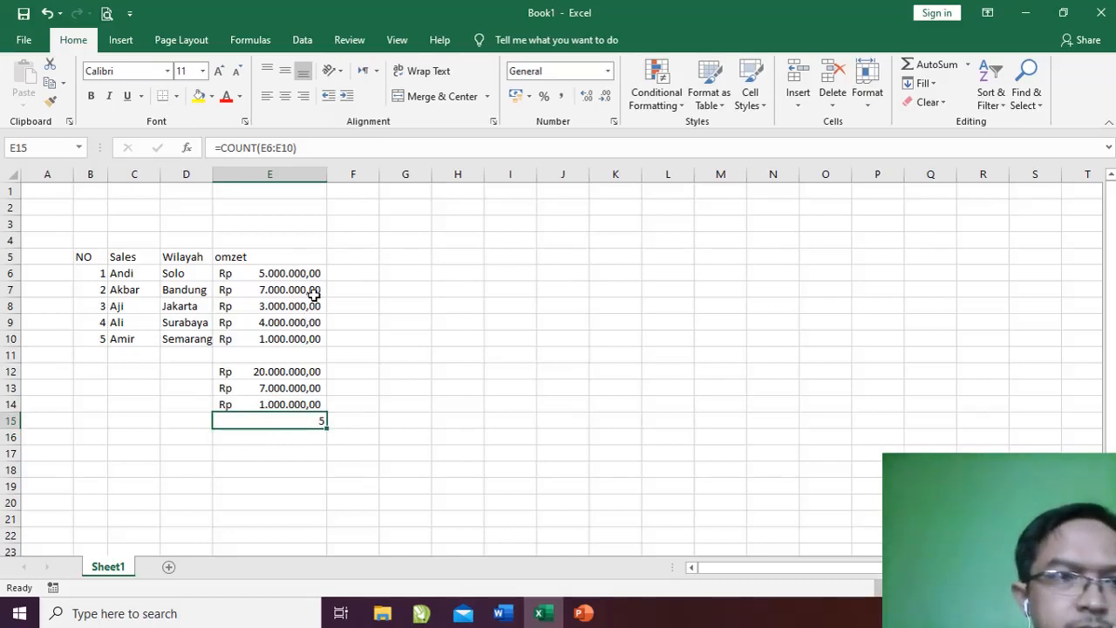
{"action": "left_click", "coordinate": [374, 407]}
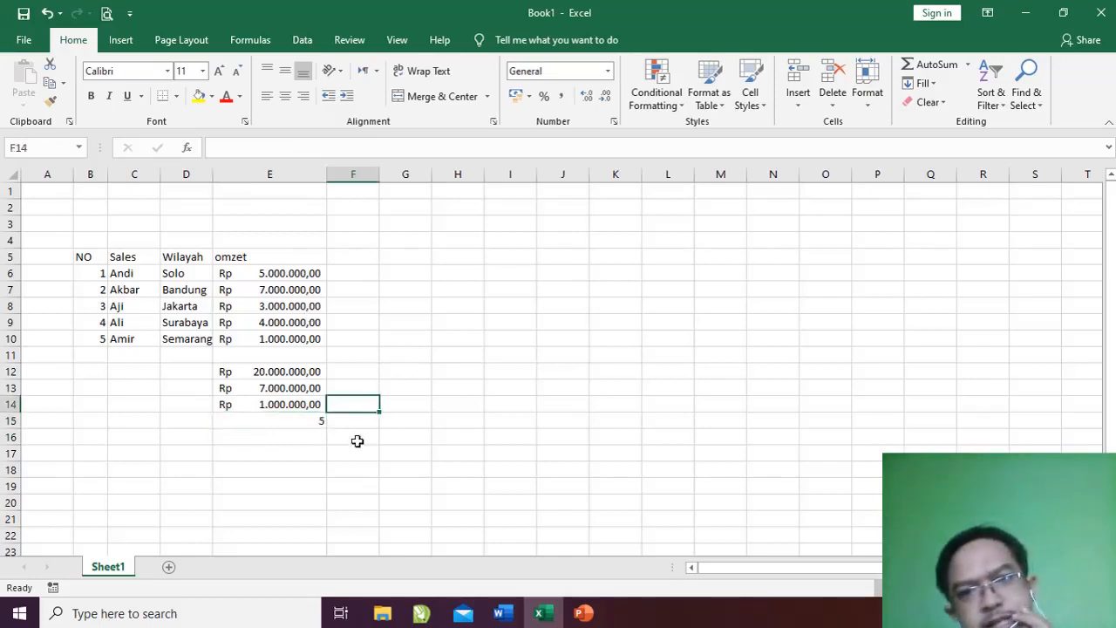
{"action": "mouse_move", "coordinate": [588, 612]}
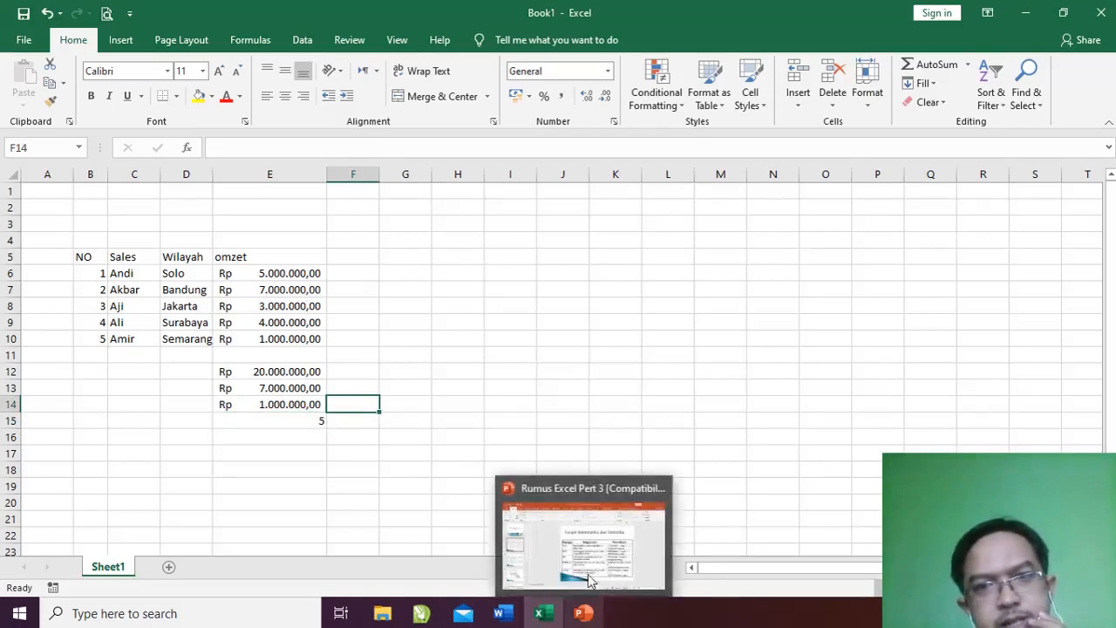
{"action": "left_click", "coordinate": [395, 335]}
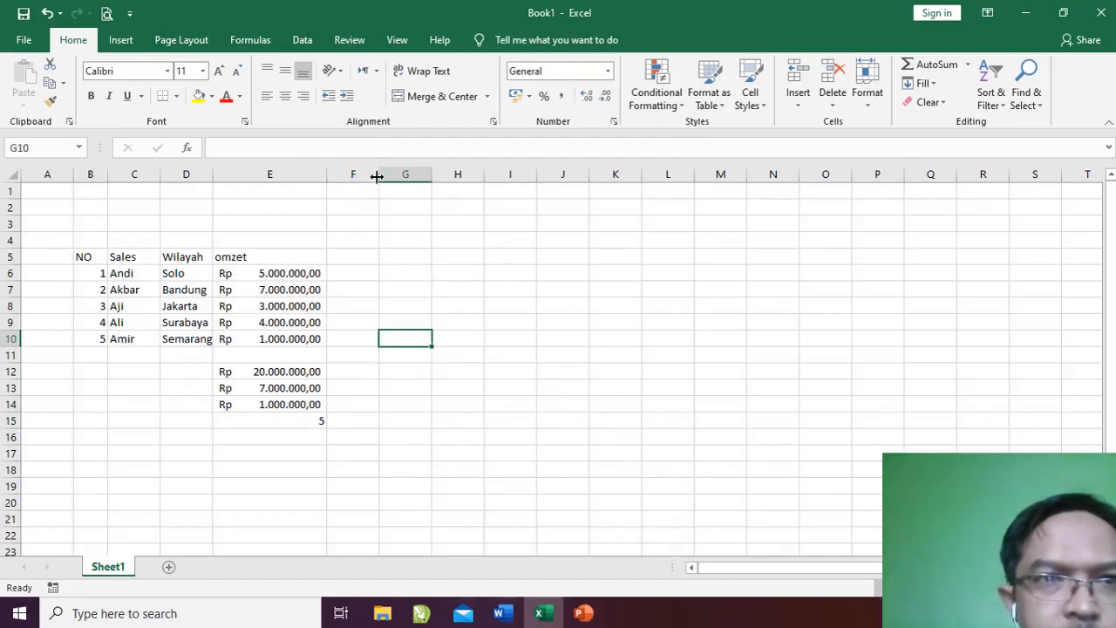
Widen column F and enter the label "keterangan :" in B17 below the table
{"action": "left_click_drag", "start_coordinate": [379, 174], "coordinate": [416, 177]}
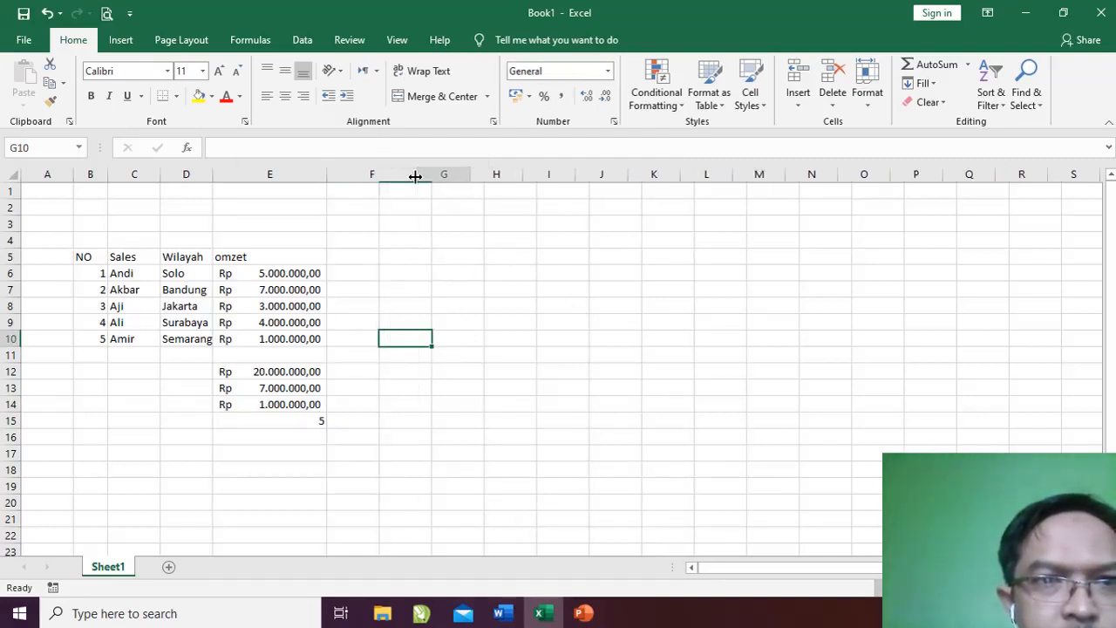
{"action": "left_click", "coordinate": [364, 251]}
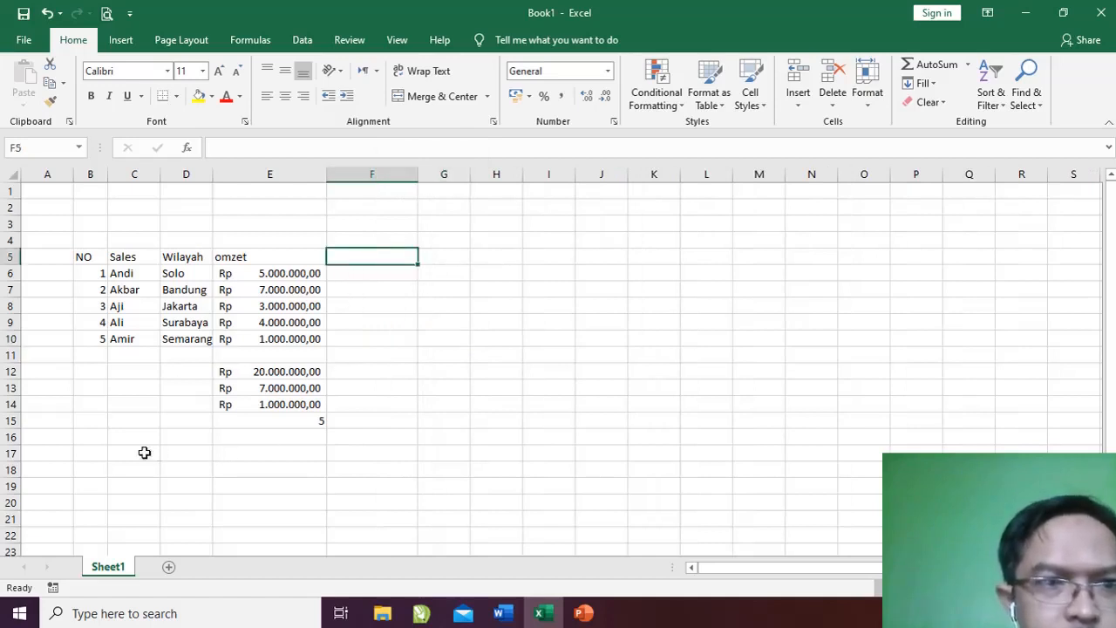
{"action": "left_click", "coordinate": [100, 452]}
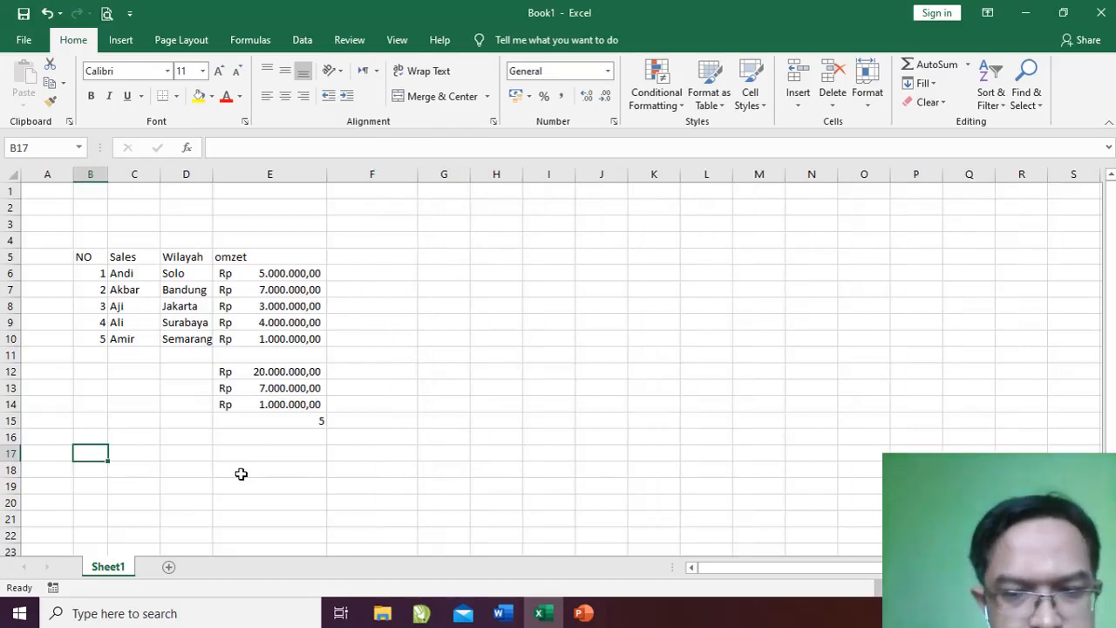
{"action": "type", "text": "keter"}
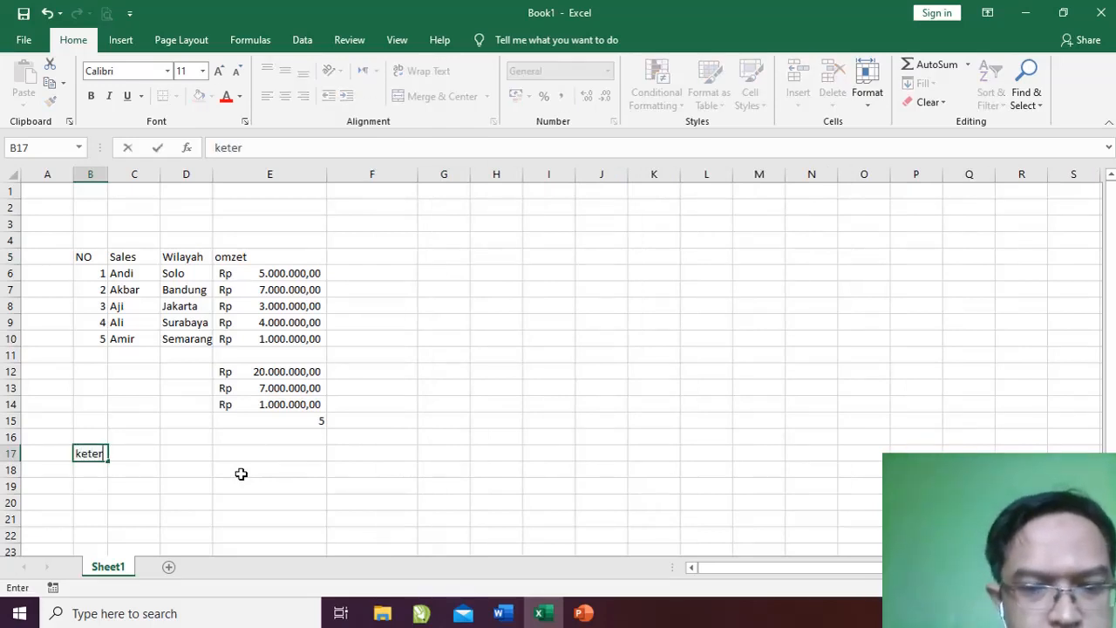
{"action": "type", "text": "angan"}
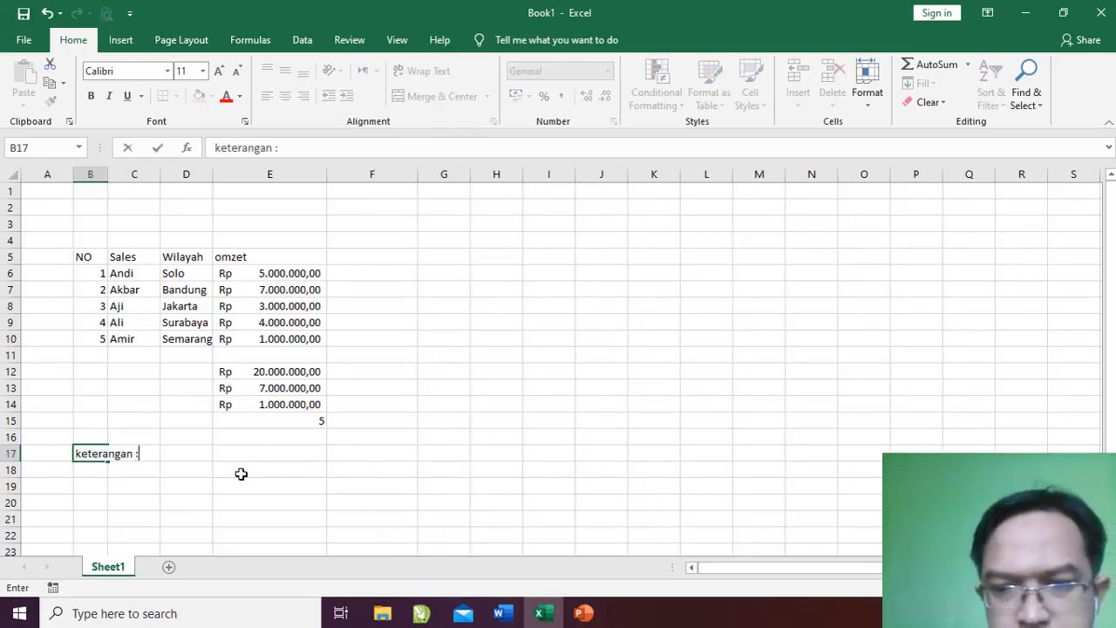
{"action": "type", "text": " :"}
{"action": "key", "text": "Return"}
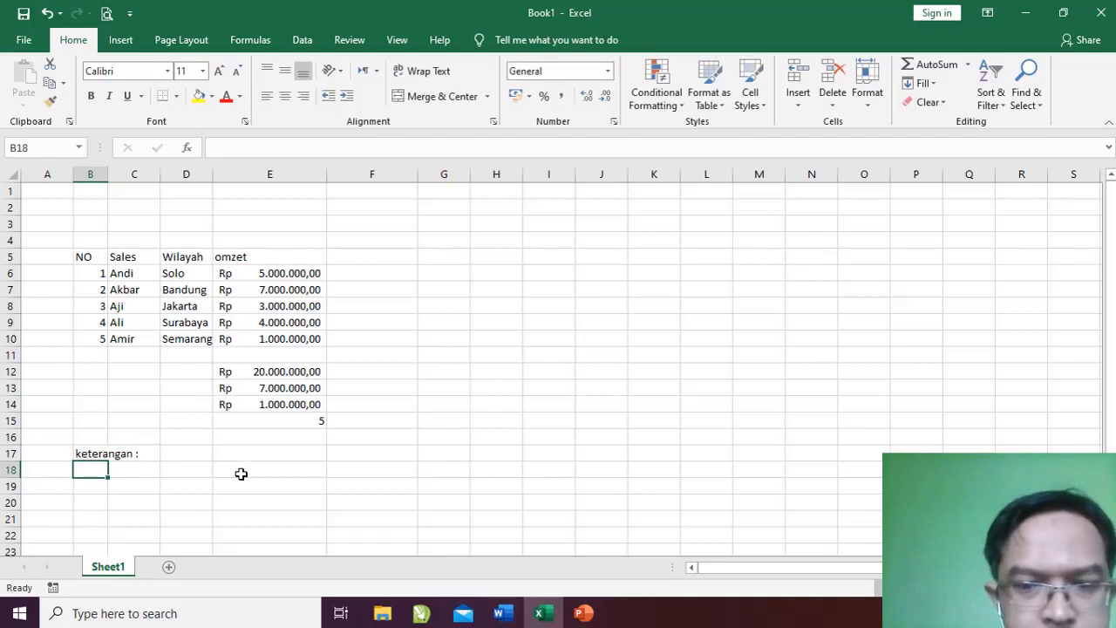
Enter the note "Jika omzet lebih dari atau sama dengan 4 juta maka berhasil, jika kurang dari 4 juta maka gagal" in B18
{"action": "type", "text": "JIka"}
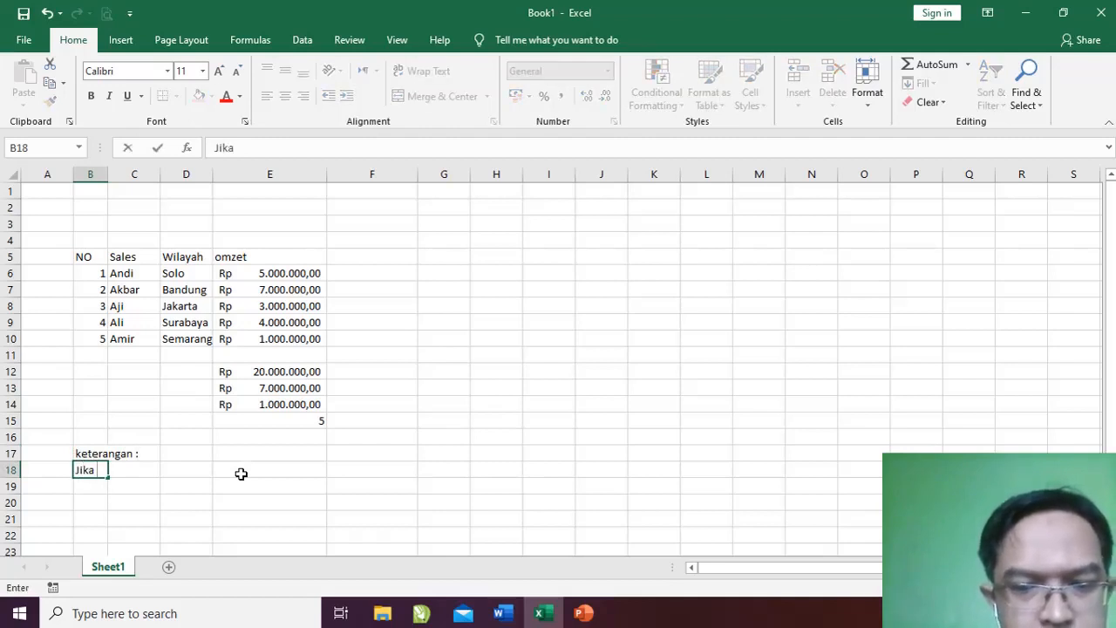
{"action": "type", "text": " omzet"}
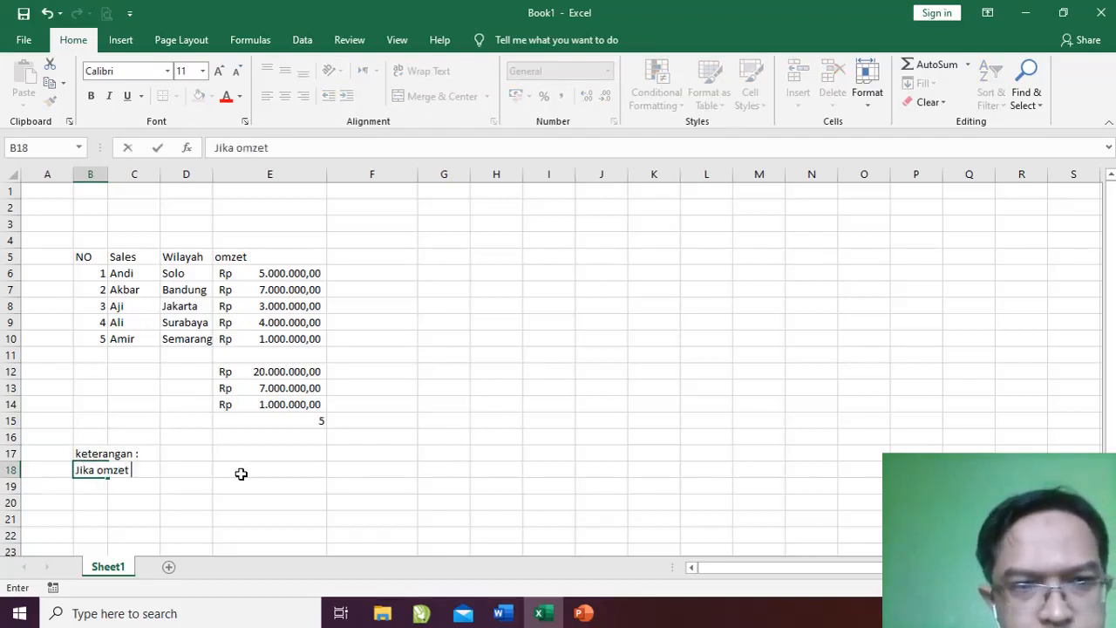
{"action": "type", "text": " lebih dari"}
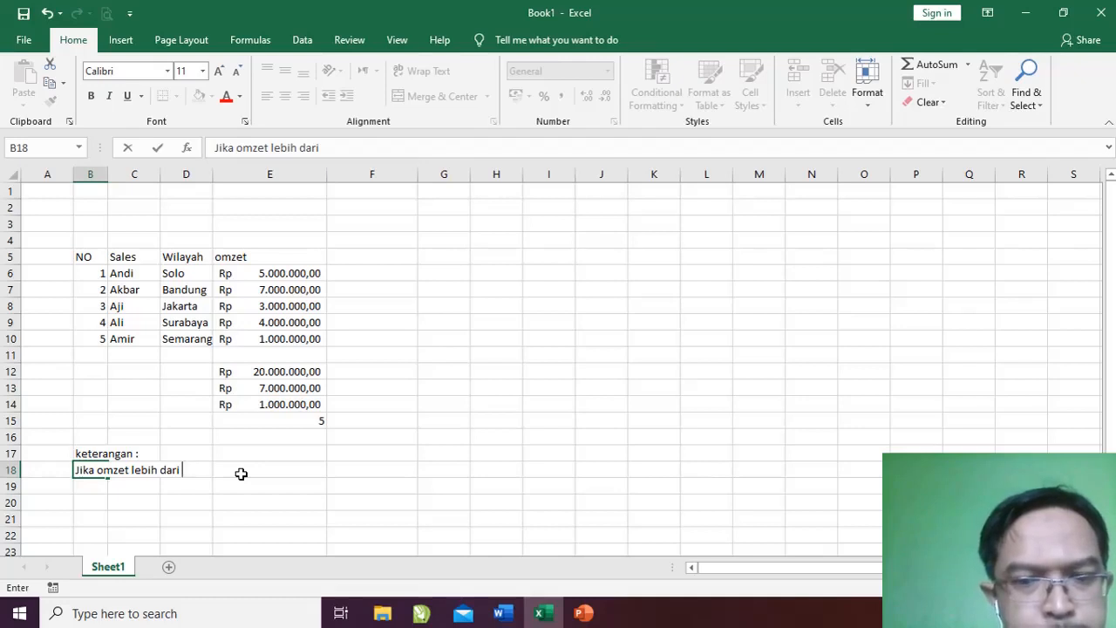
{"action": "type", "text": "4"}
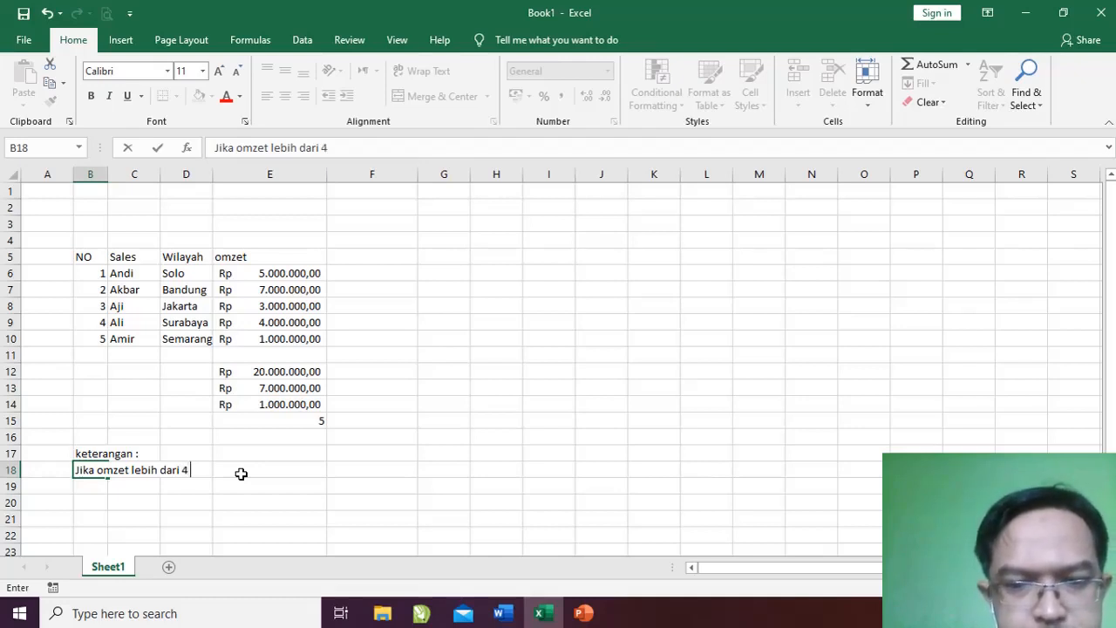
{"action": "type", "text": " ju"}
{"action": "key", "text": "BackSpace"}
{"action": "key", "text": "BackSpace"}
{"action": "key", "text": "BackSpace"}
{"action": "key", "text": "BackSpace"}
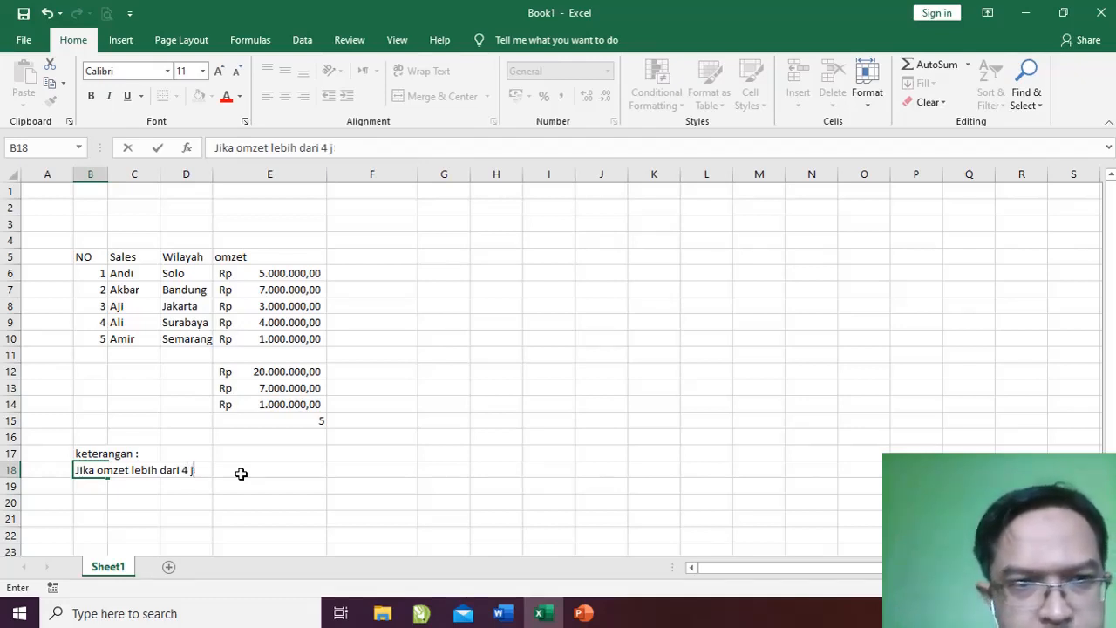
{"action": "type", "text": "atau"}
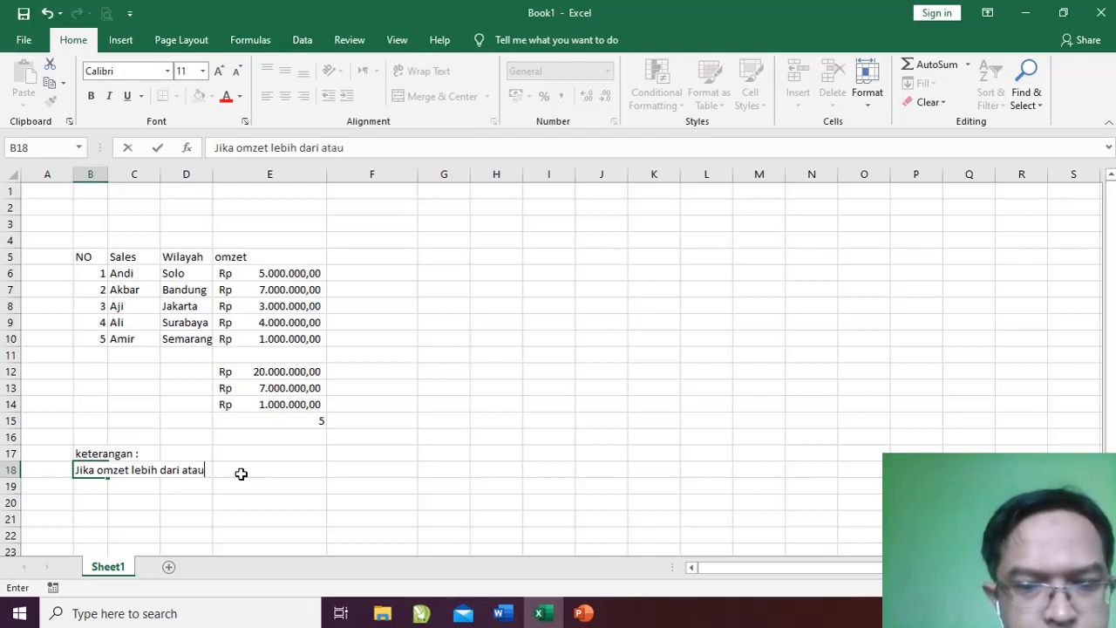
{"action": "type", "text": " sama dengan"}
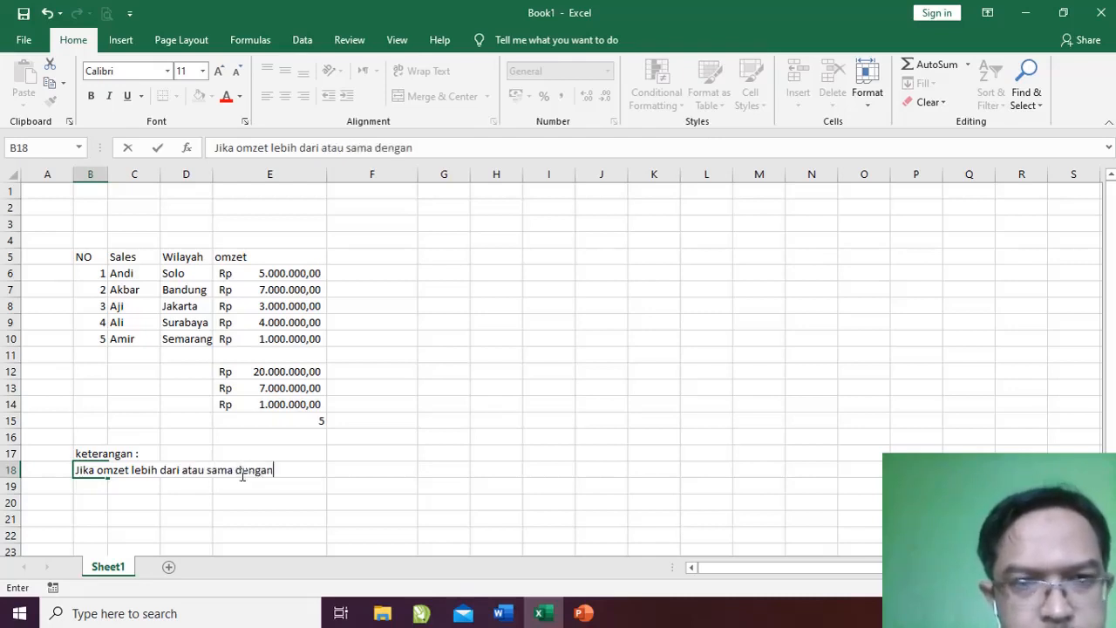
{"action": "type", "text": " 4 "}
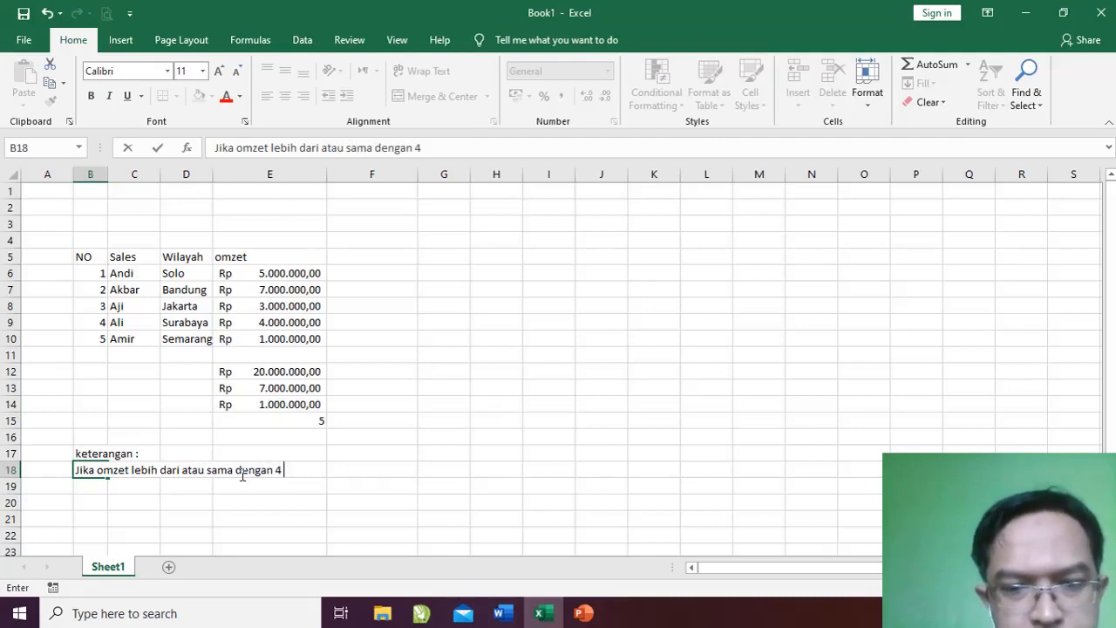
{"action": "type", "text": "juta maka"}
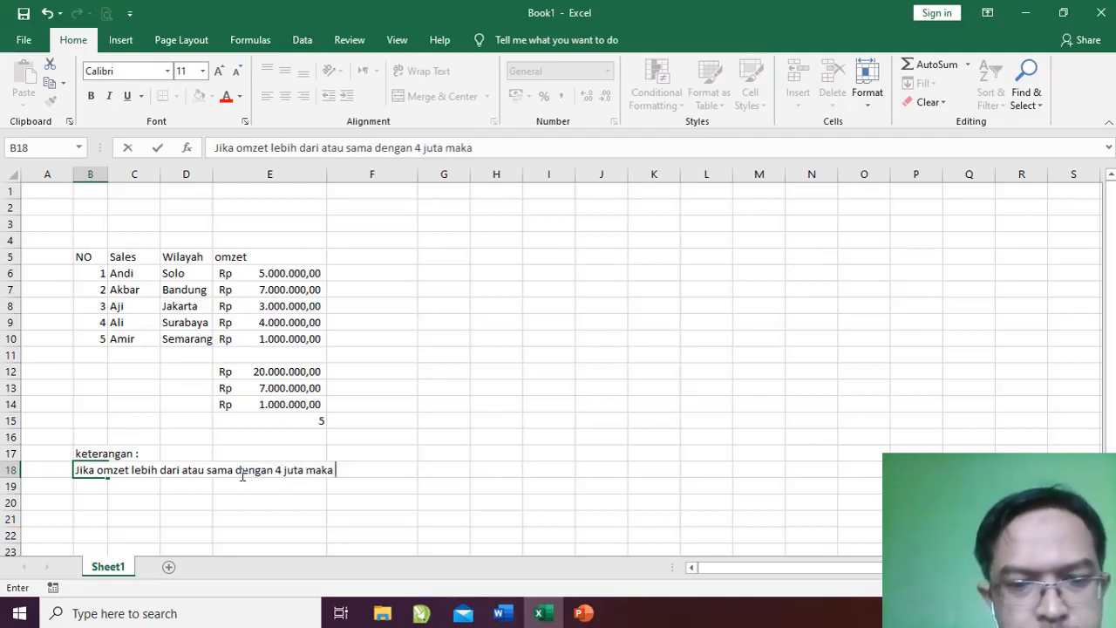
{"action": "type", "text": " berhasil"}
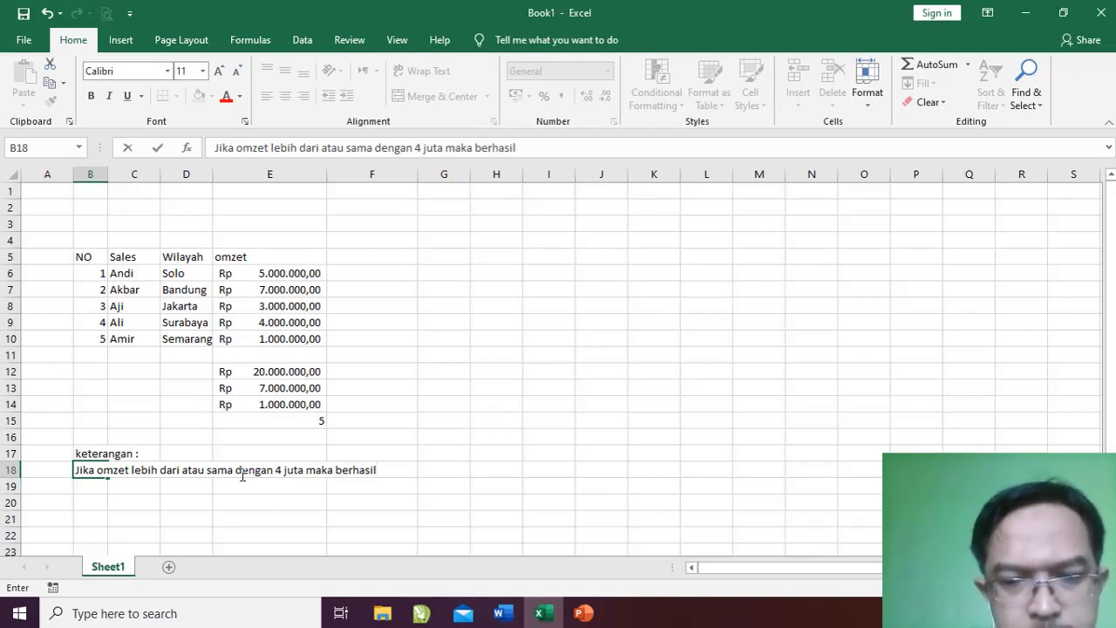
{"action": "type", "text": ", jika ku"}
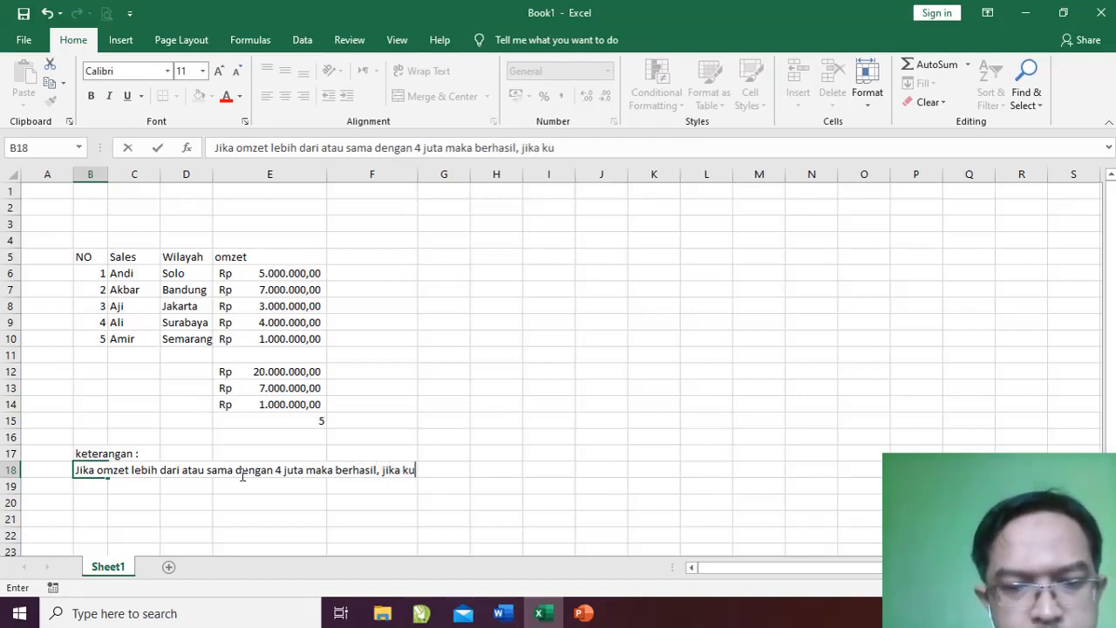
{"action": "type", "text": "rang"}
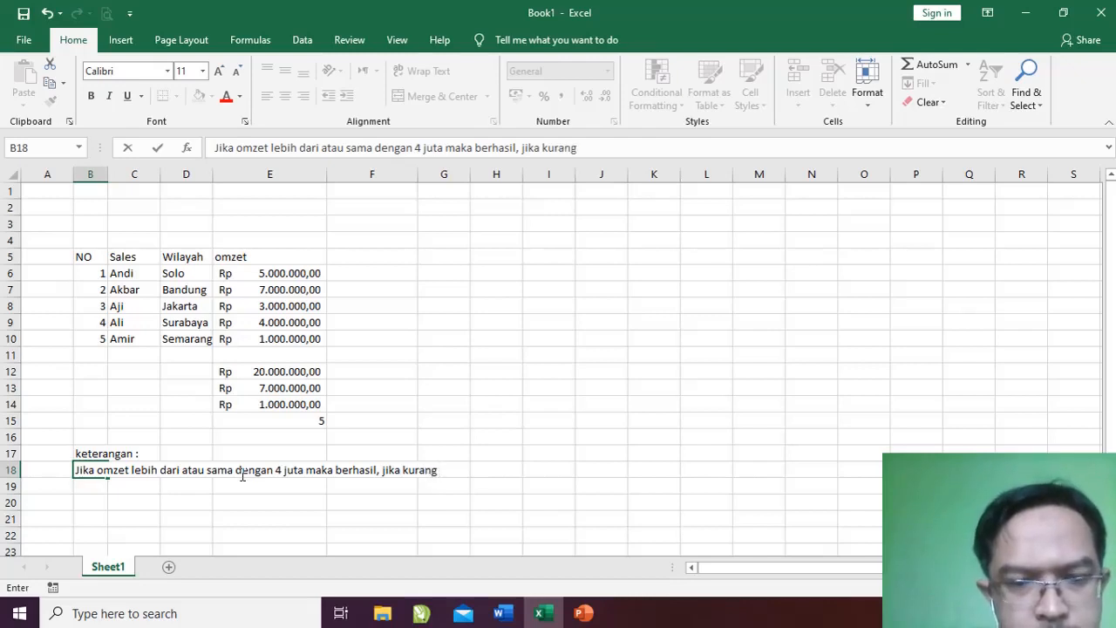
{"action": "type", "text": " dari 4"}
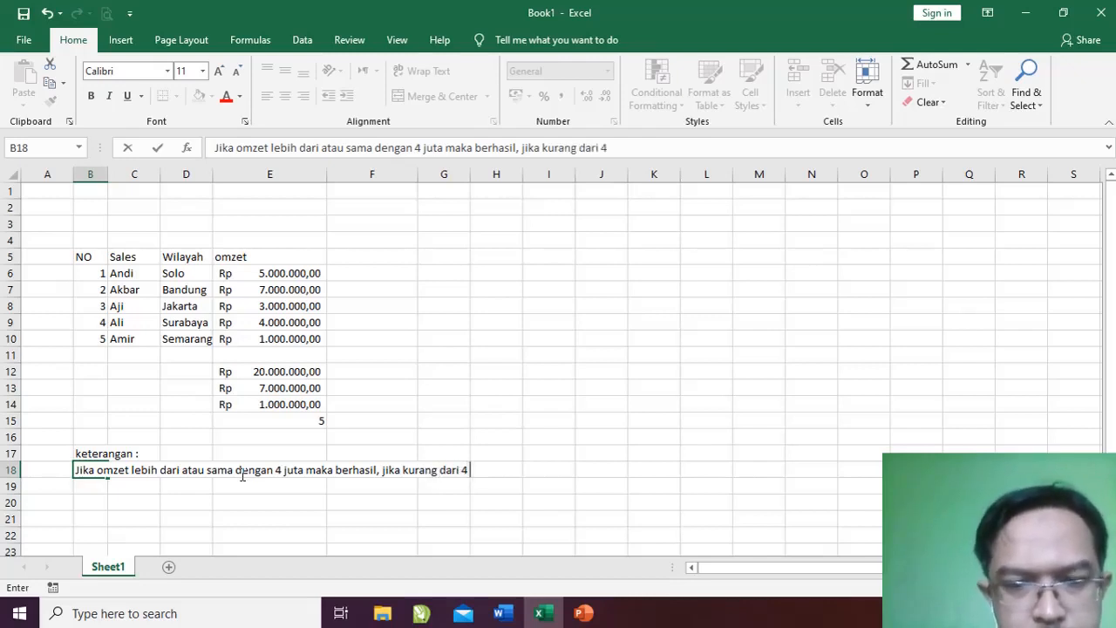
{"action": "type", "text": " juta maka "}
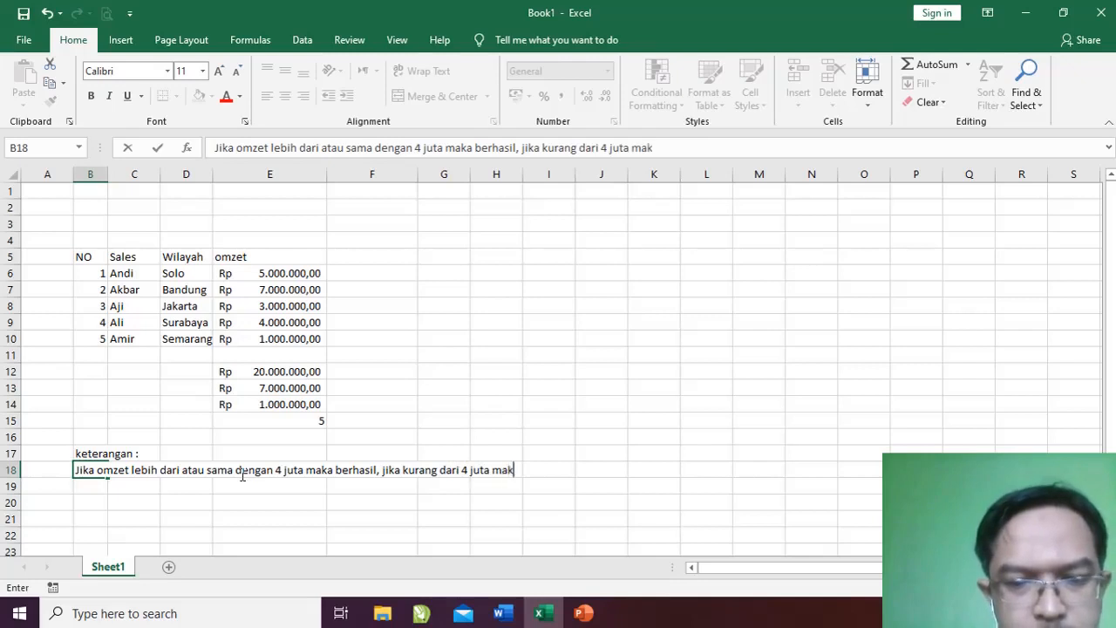
{"action": "type", "text": "gagal"}
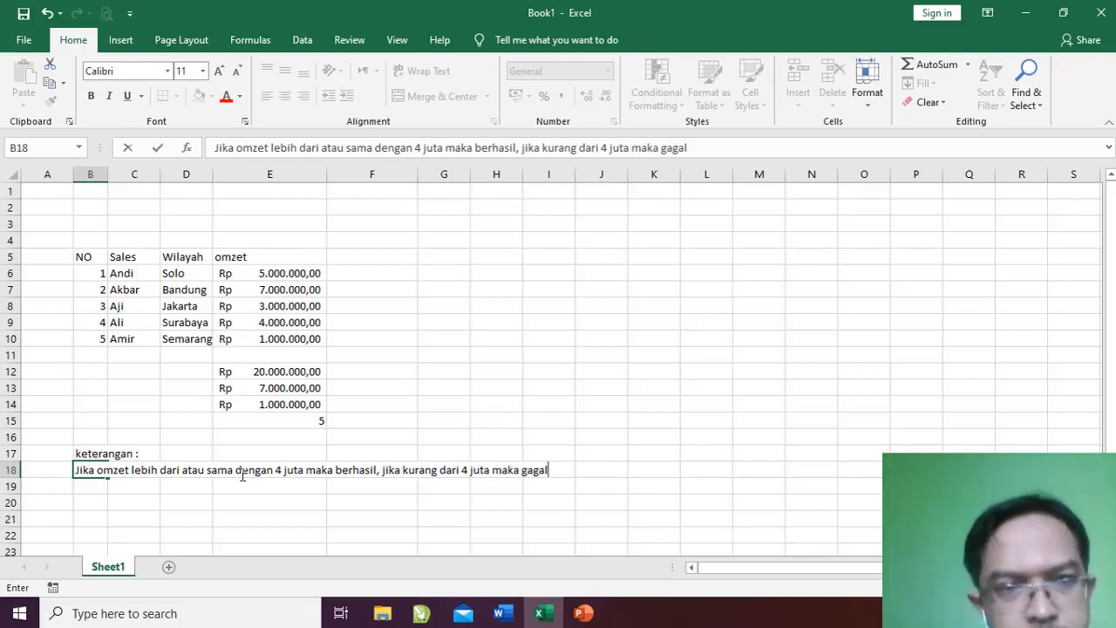
{"action": "left_click", "coordinate": [138, 517]}
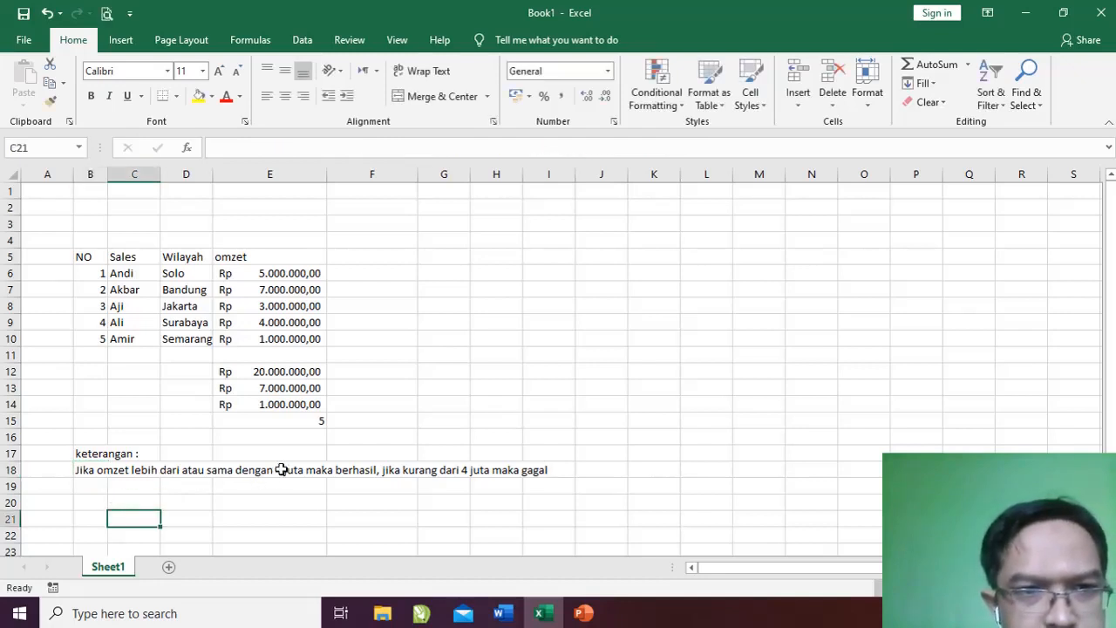
Make the words "berhasil" and "gagal" bold within the note in B18
{"action": "left_click", "coordinate": [83, 469]}
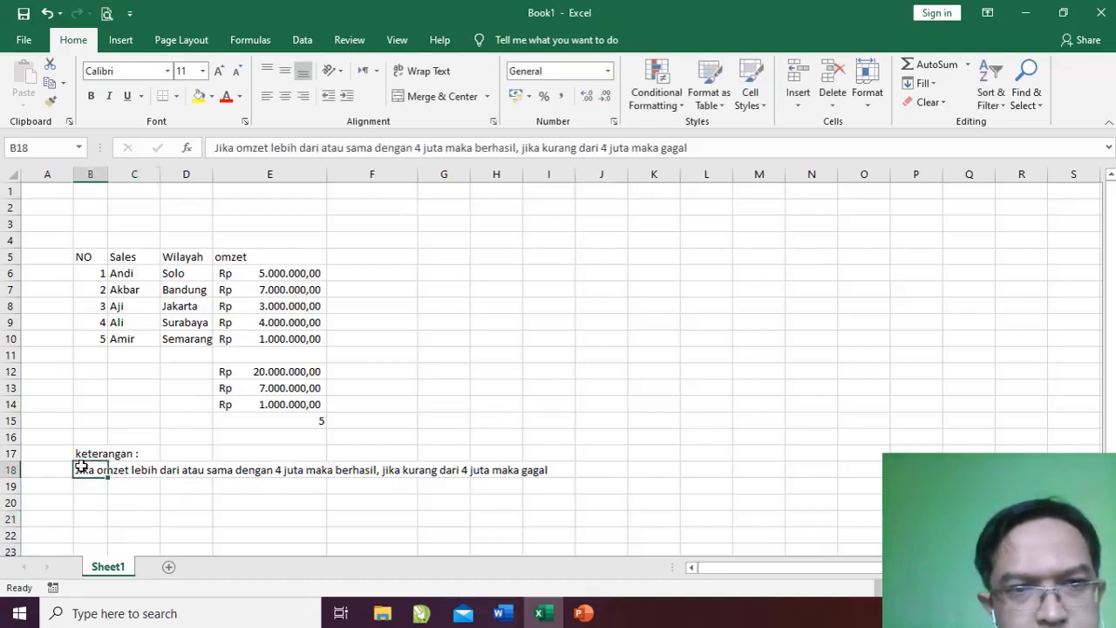
{"action": "left_click", "coordinate": [337, 468]}
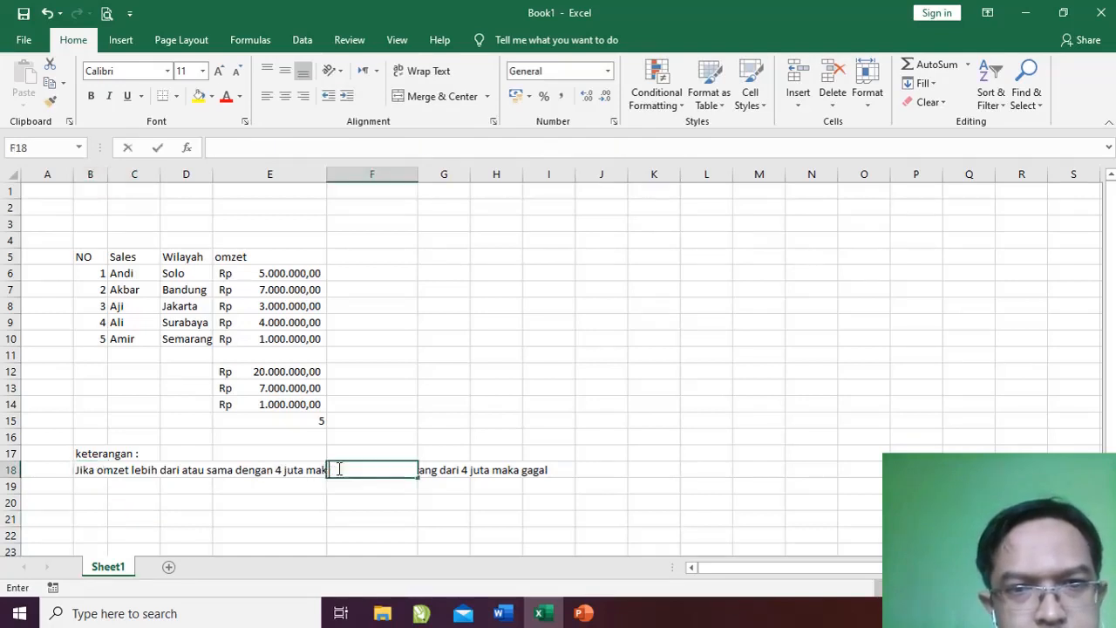
{"action": "double_click", "coordinate": [93, 470]}
{"action": "left_click_drag", "start_coordinate": [335, 469], "coordinate": [377, 469]}
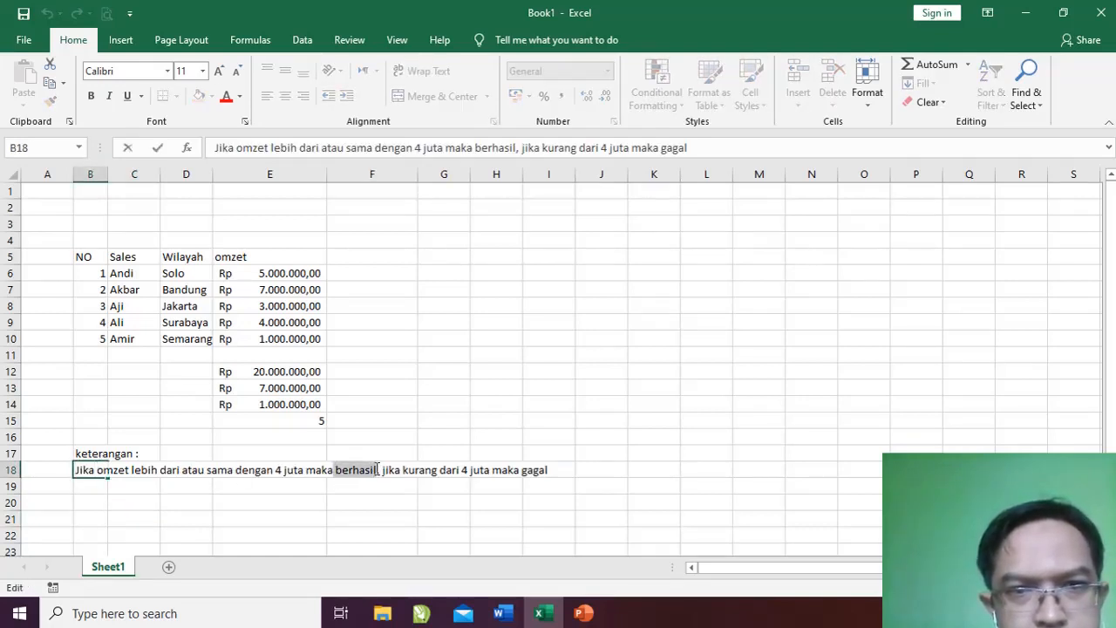
{"action": "left_click", "coordinate": [91, 96]}
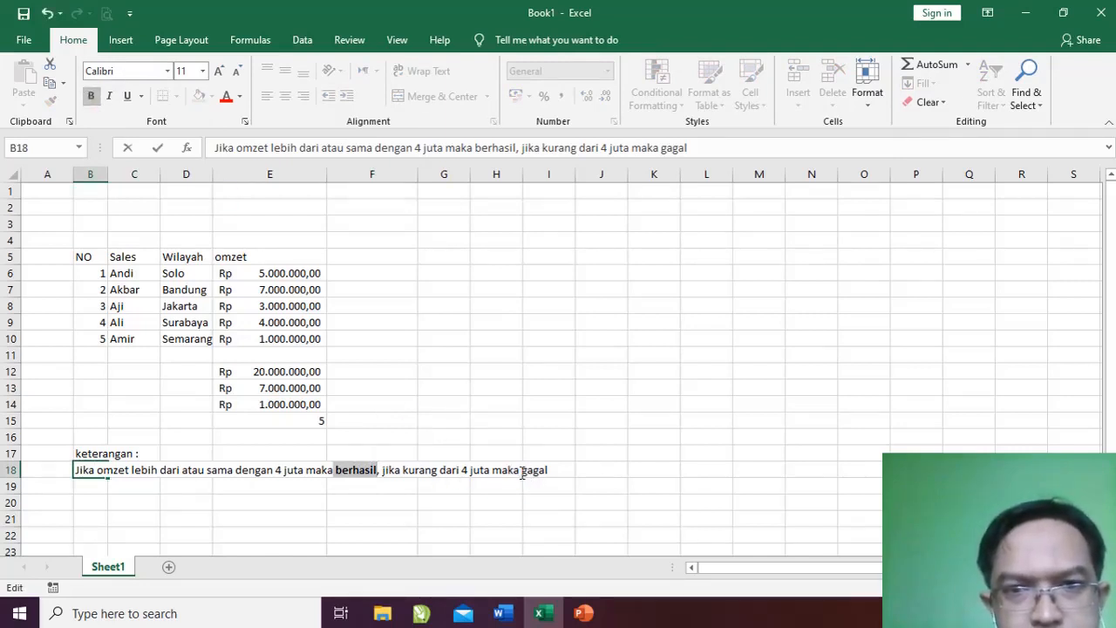
{"action": "left_click_drag", "start_coordinate": [522, 470], "coordinate": [550, 470]}
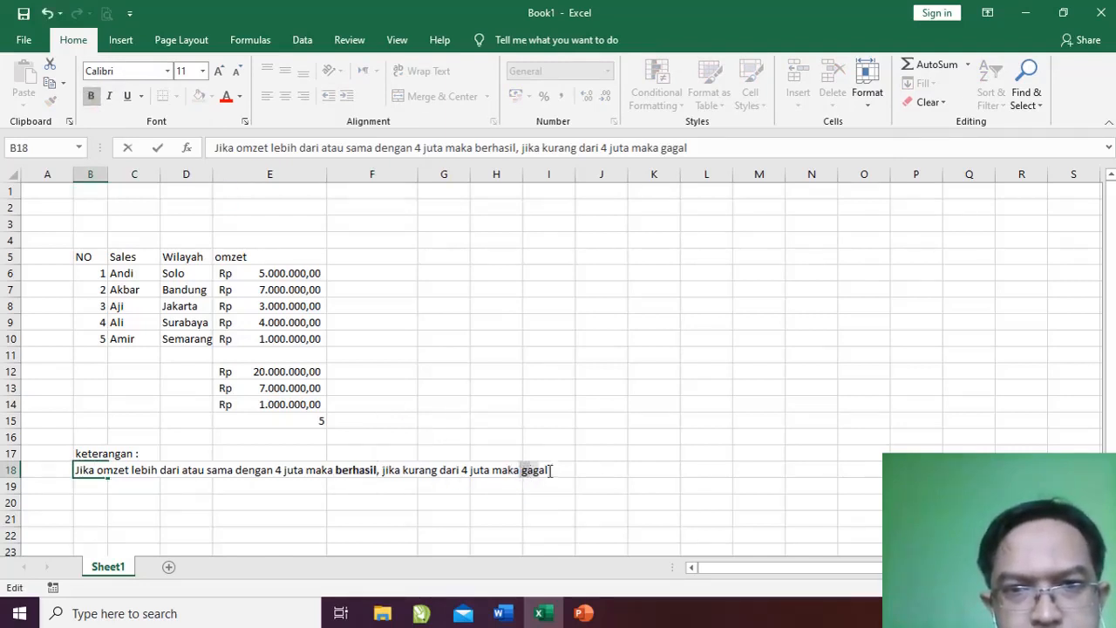
{"action": "left_click", "coordinate": [96, 96]}
Add the column header "Keterangan" in F5, next to the omzet header
{"action": "left_click", "coordinate": [351, 256]}
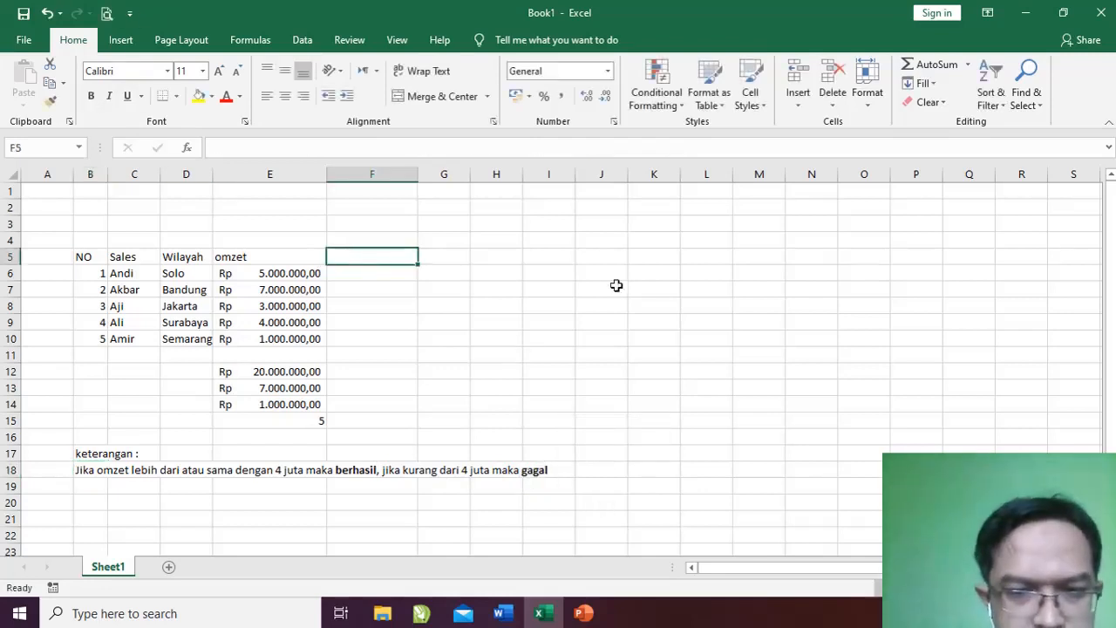
{"action": "type", "text": "Kete"}
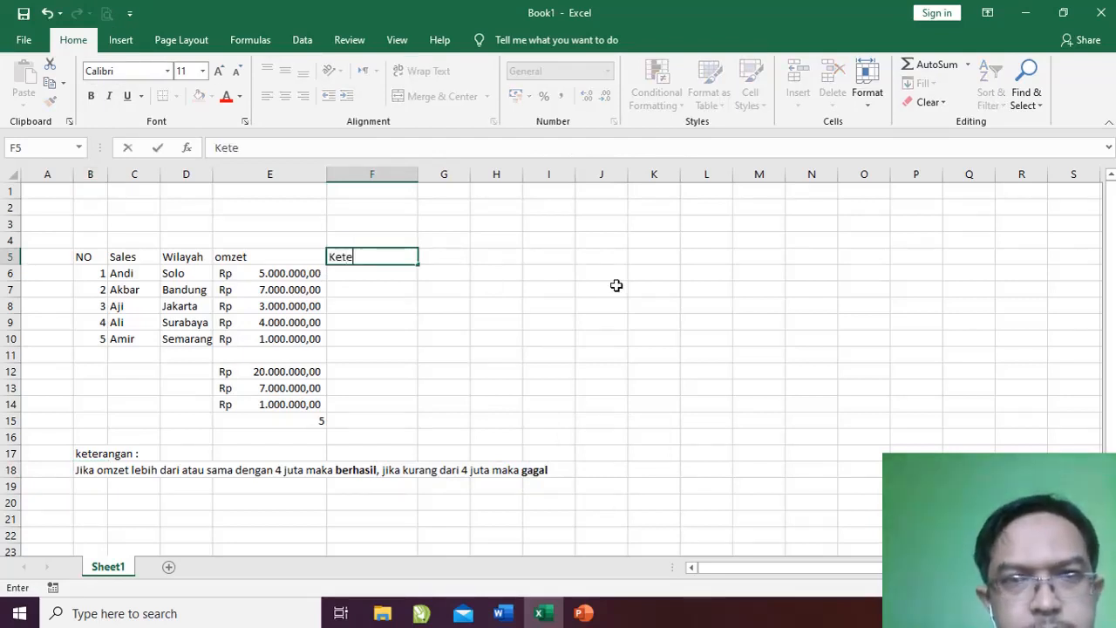
{"action": "type", "text": "rangan"}
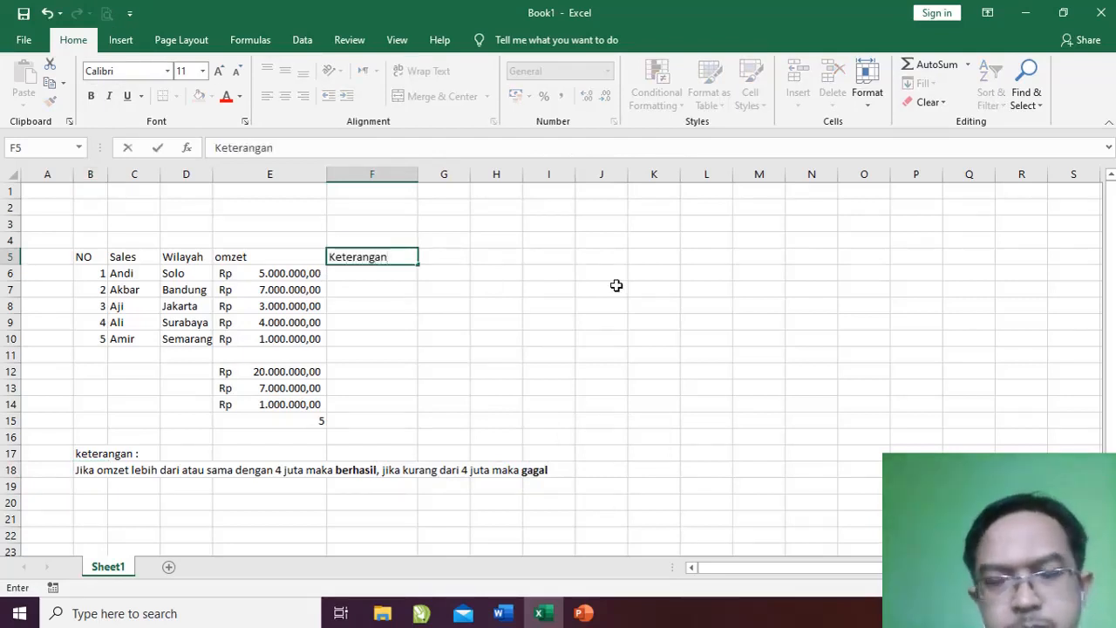
{"action": "key", "text": "Return"}
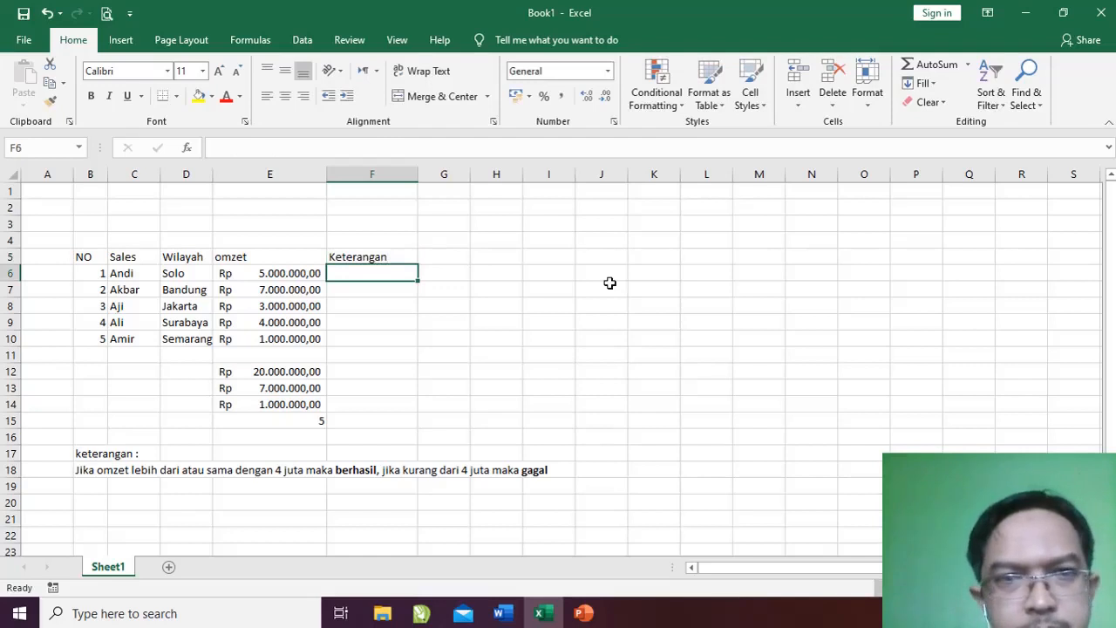
Enter =IF(E6>=4000000;"Berhasil";"Gagal") in F6, accepting the proposed correction of the missing quotation mark
{"action": "type", "text": "=I"}
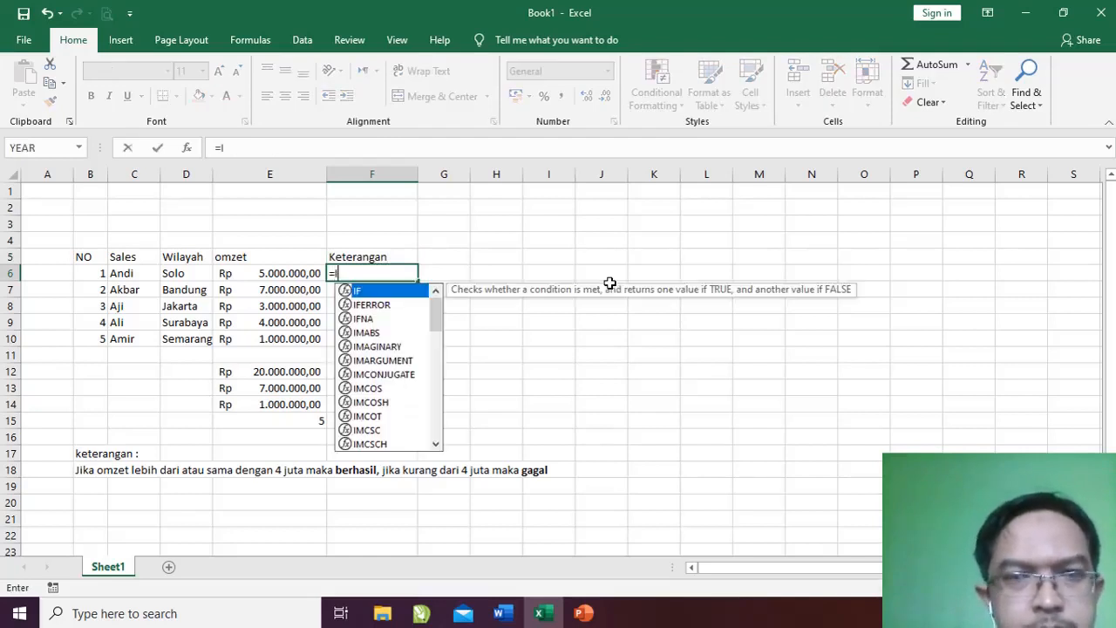
{"action": "type", "text": "F("}
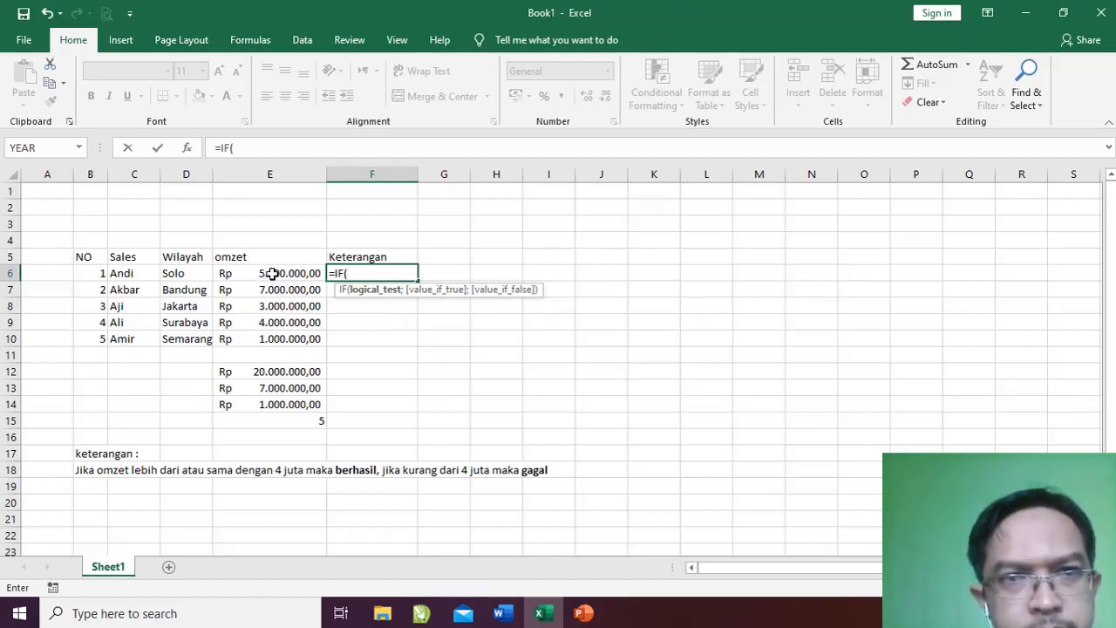
{"action": "left_click", "coordinate": [273, 273]}
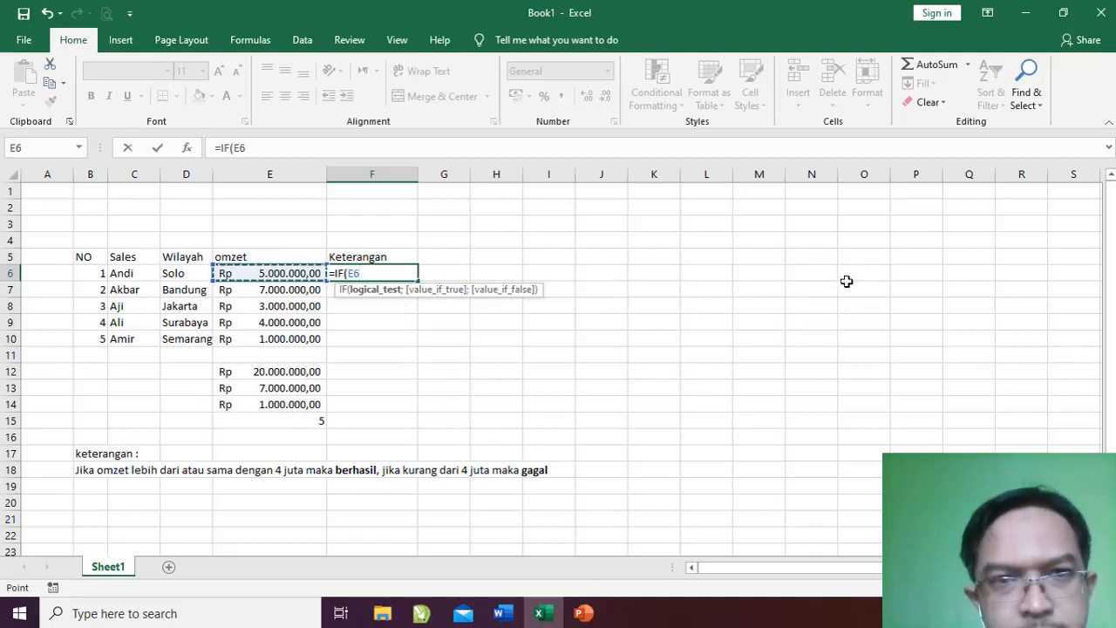
{"action": "type", "text": ">"}
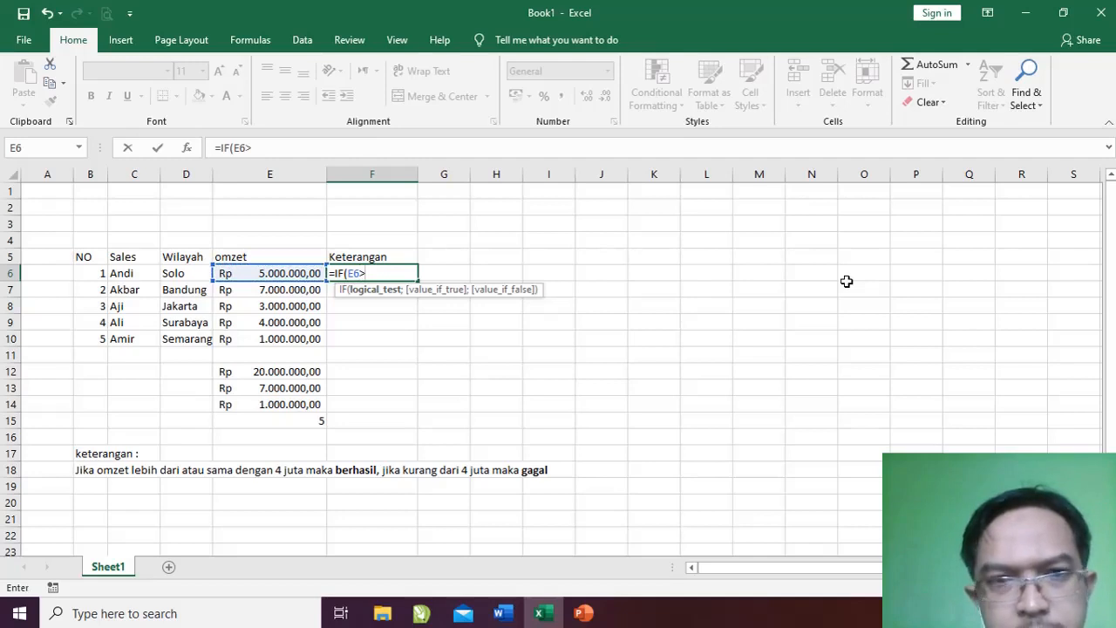
{"action": "type", "text": "=4"}
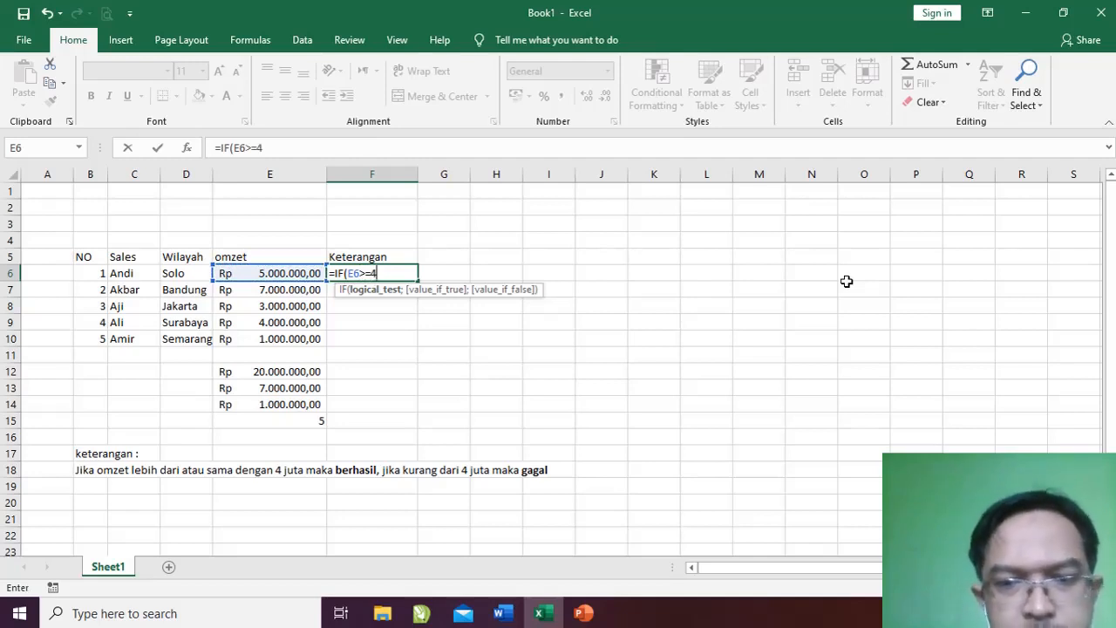
{"action": "type", "text": "000"}
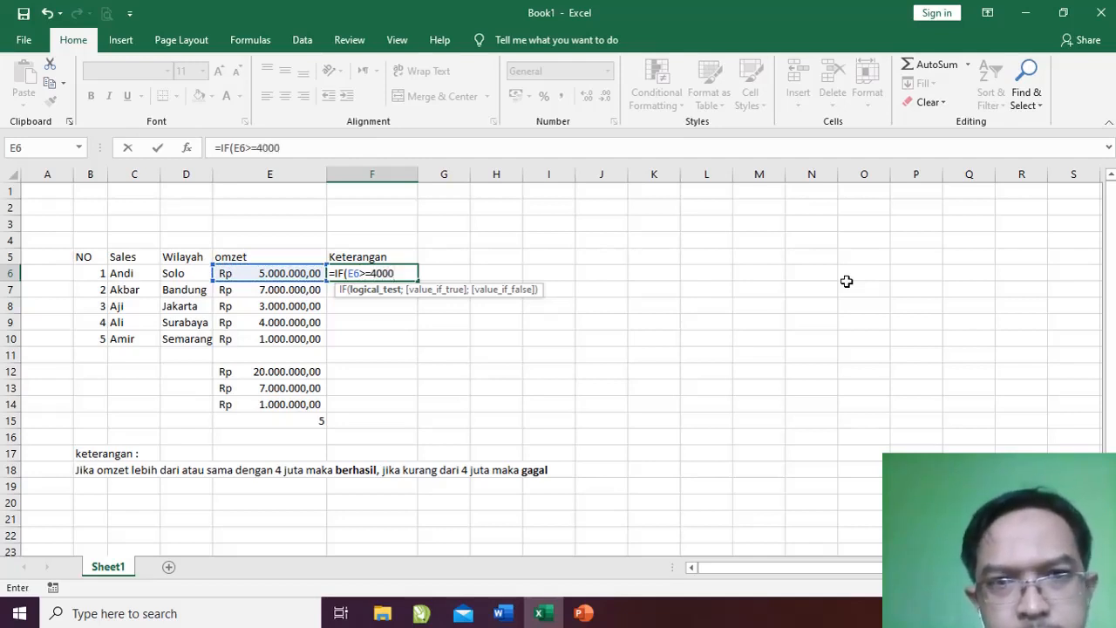
{"action": "type", "text": "000"}
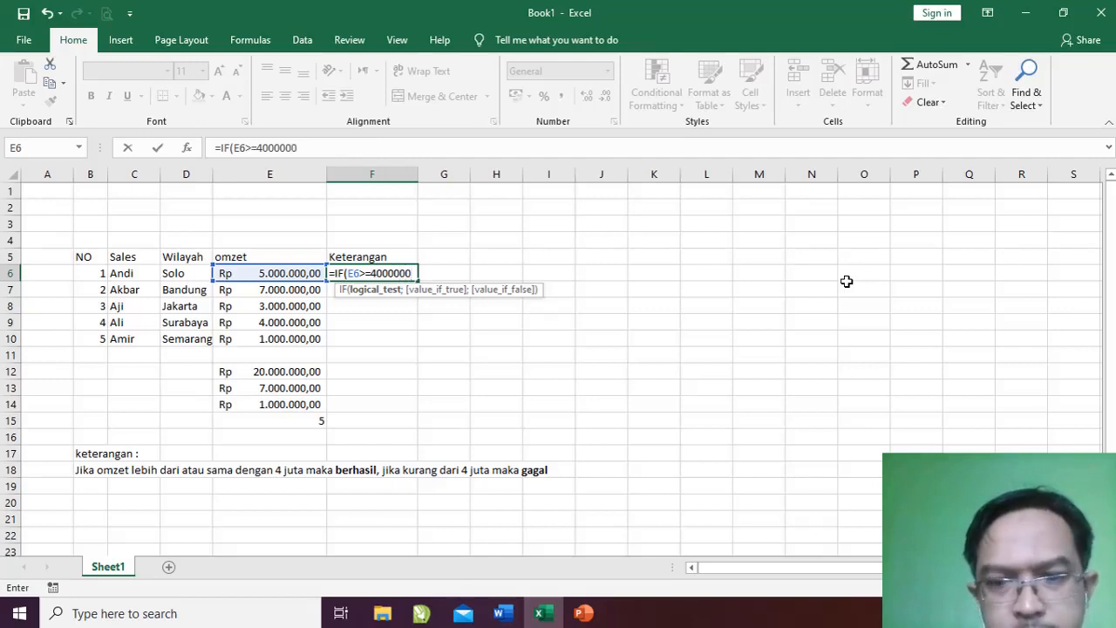
{"action": "type", "text": ";"}
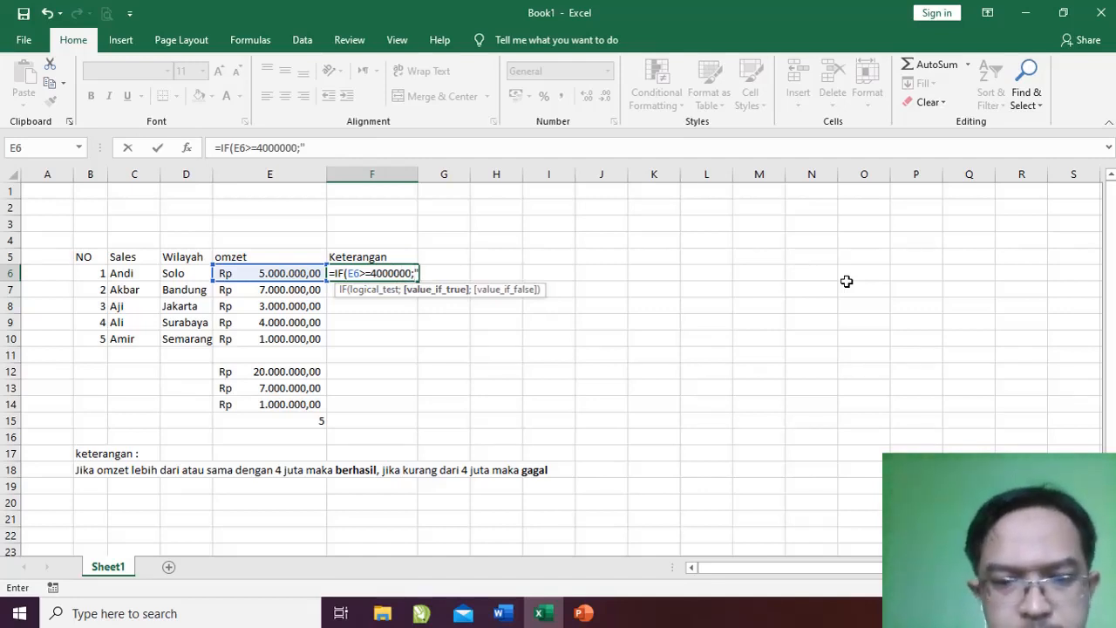
{"action": "type", "text": "\"Ber"}
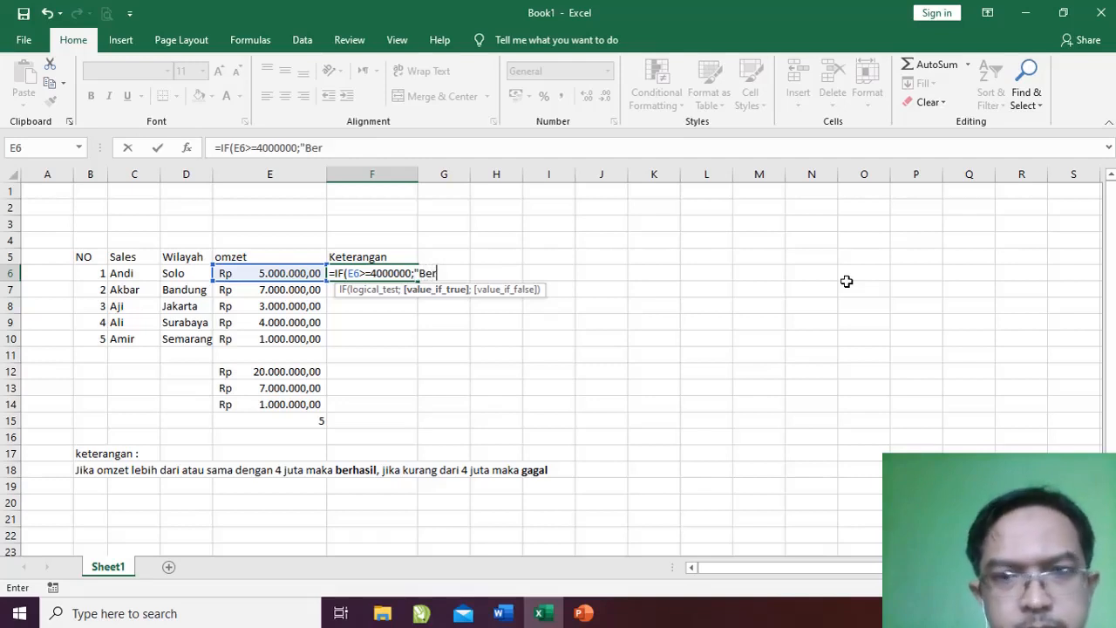
{"action": "type", "text": "hasil"}
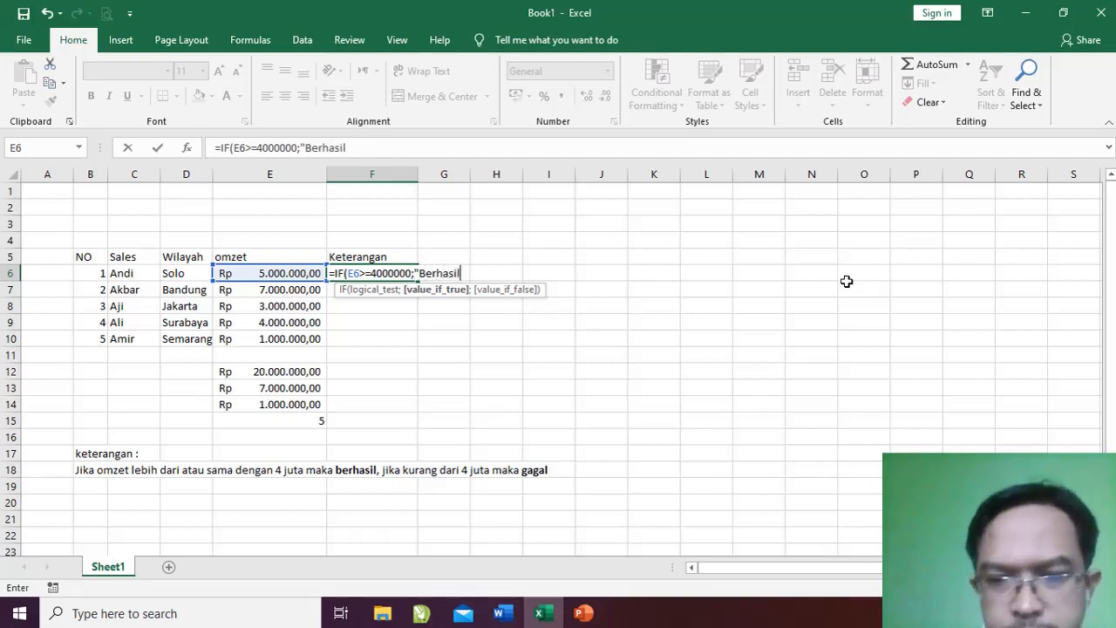
{"action": "type", "text": "\";"}
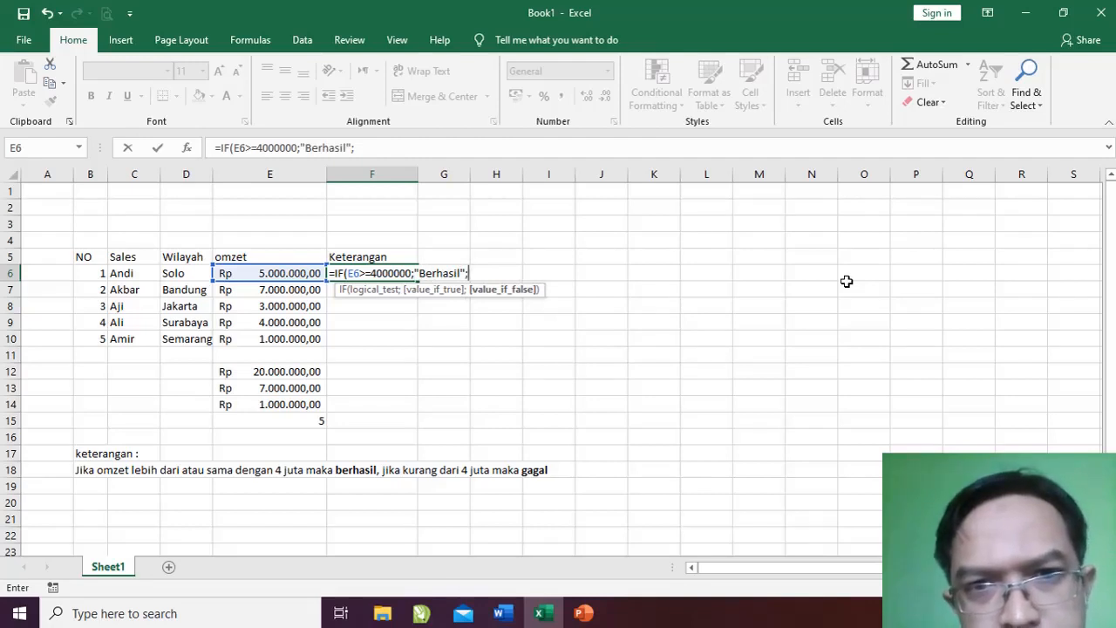
{"action": "type", "text": "\""}
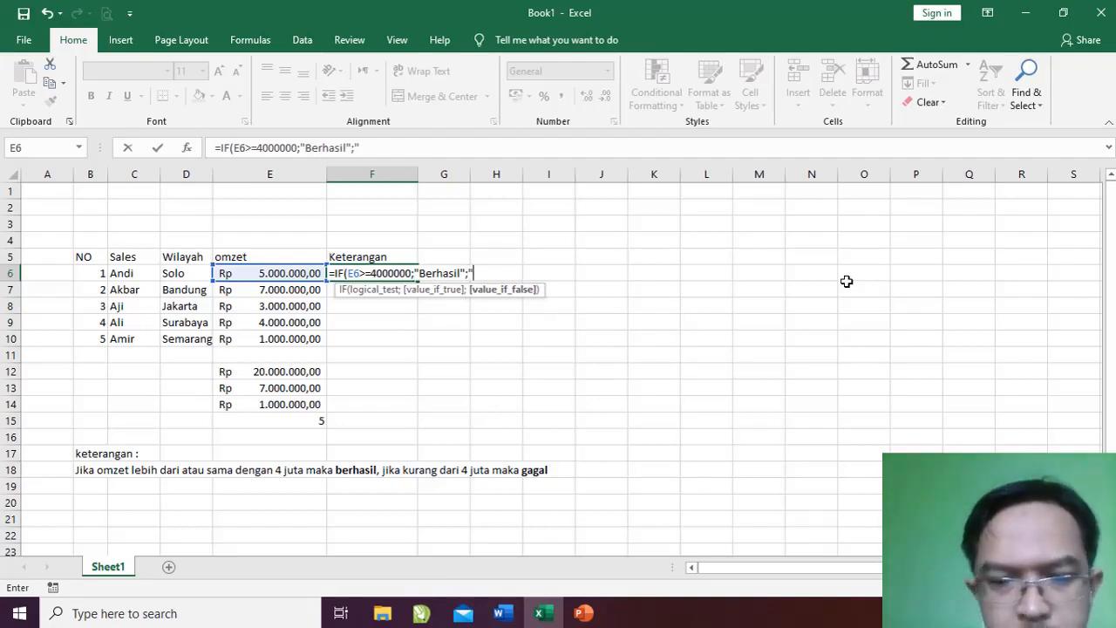
{"action": "type", "text": "Gagal"}
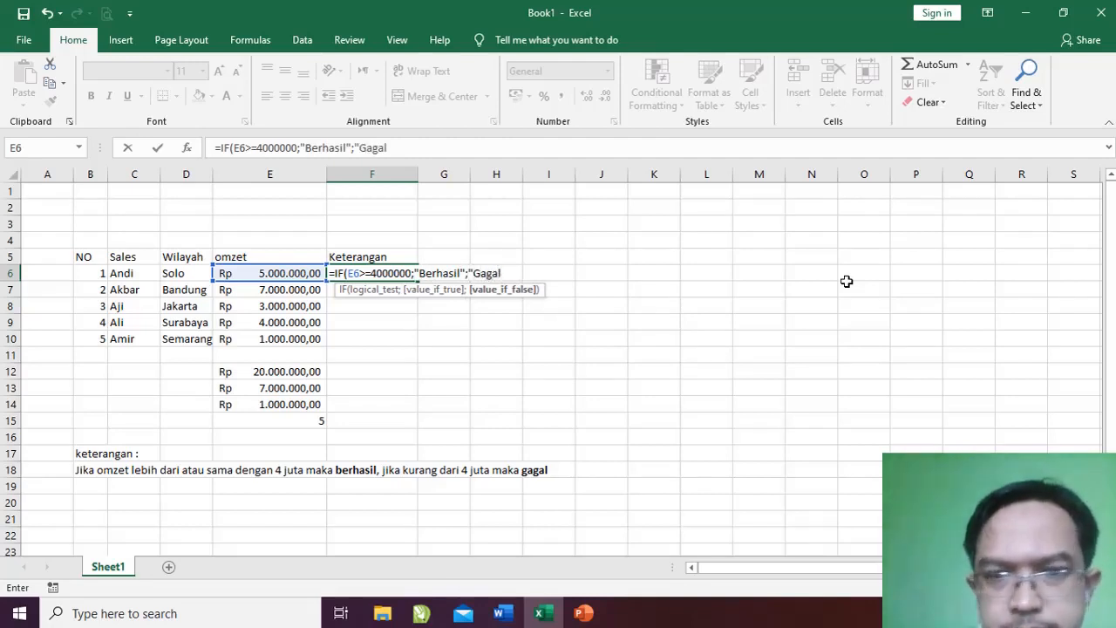
{"action": "type", "text": "\")"}
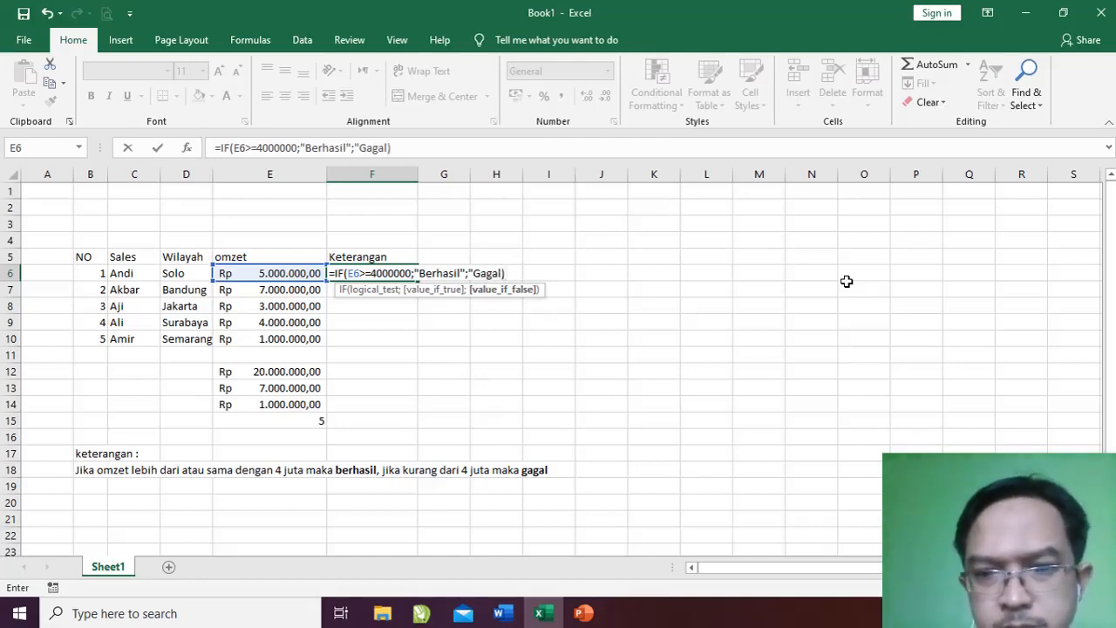
{"action": "key", "text": "Return"}
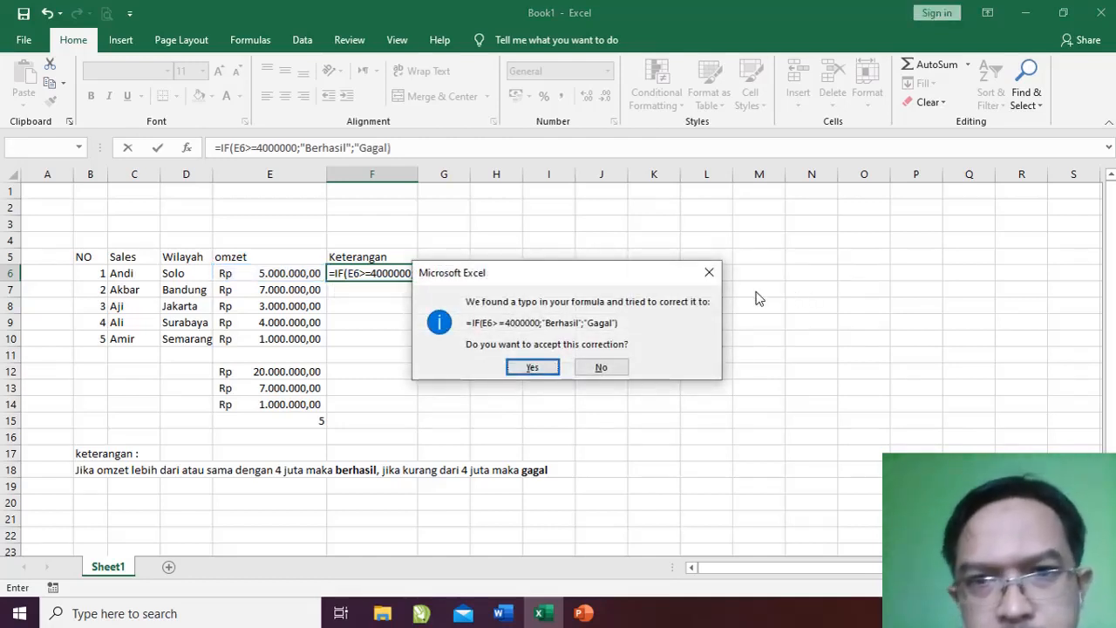
{"action": "left_click", "coordinate": [548, 370]}
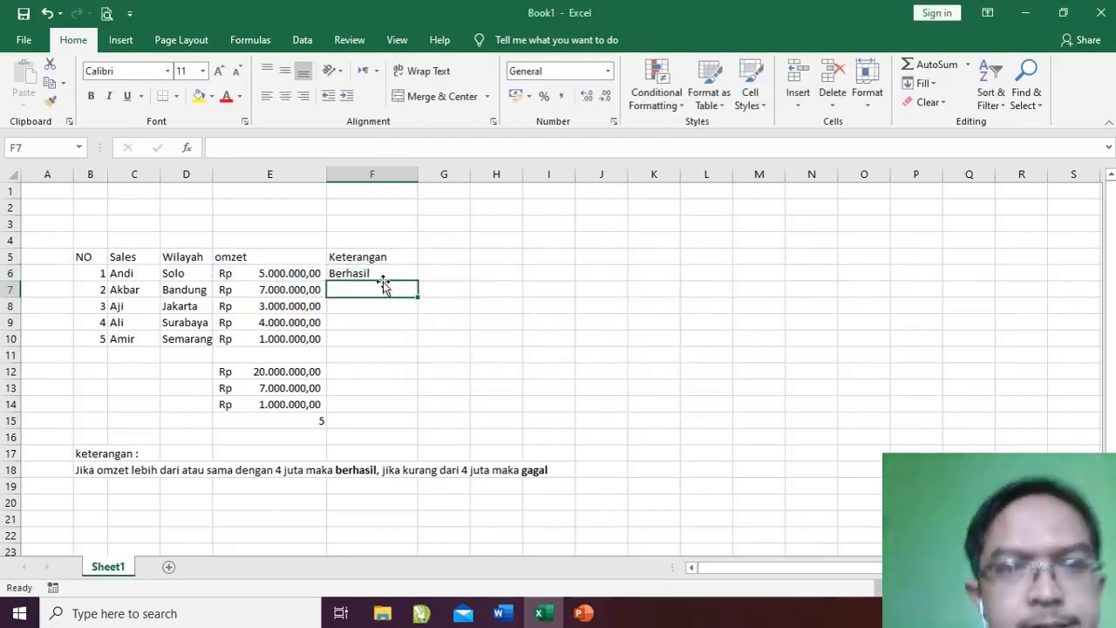
Fill the IF formula from F6 down to F10 and make the Keterangan results in F6:F10 bold
{"action": "left_click", "coordinate": [386, 274]}
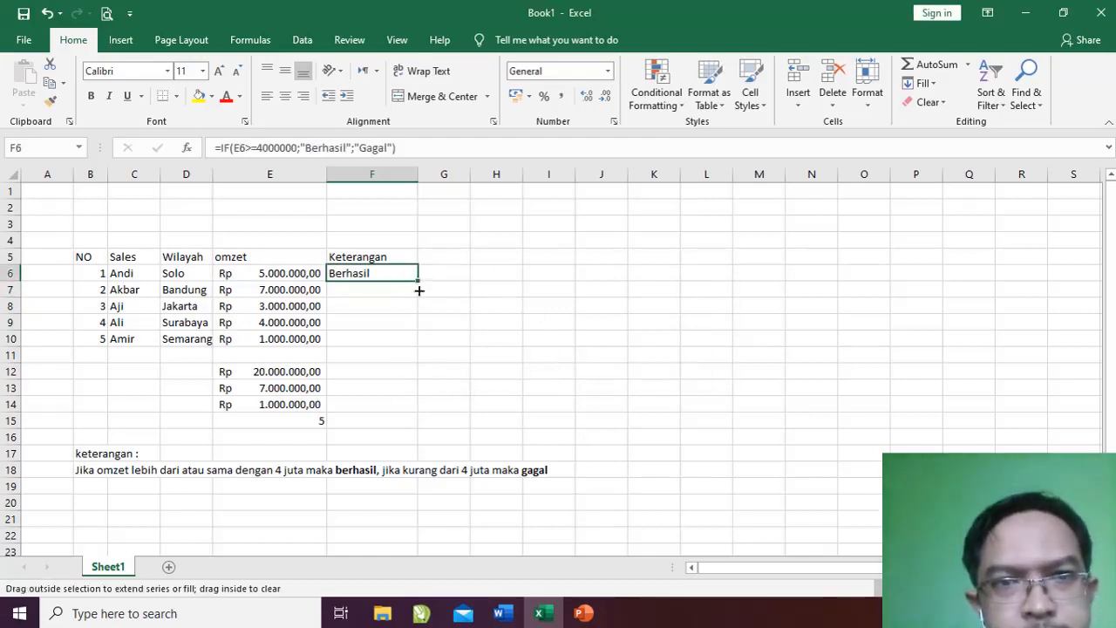
{"action": "left_click_drag", "start_coordinate": [419, 290], "coordinate": [422, 344]}
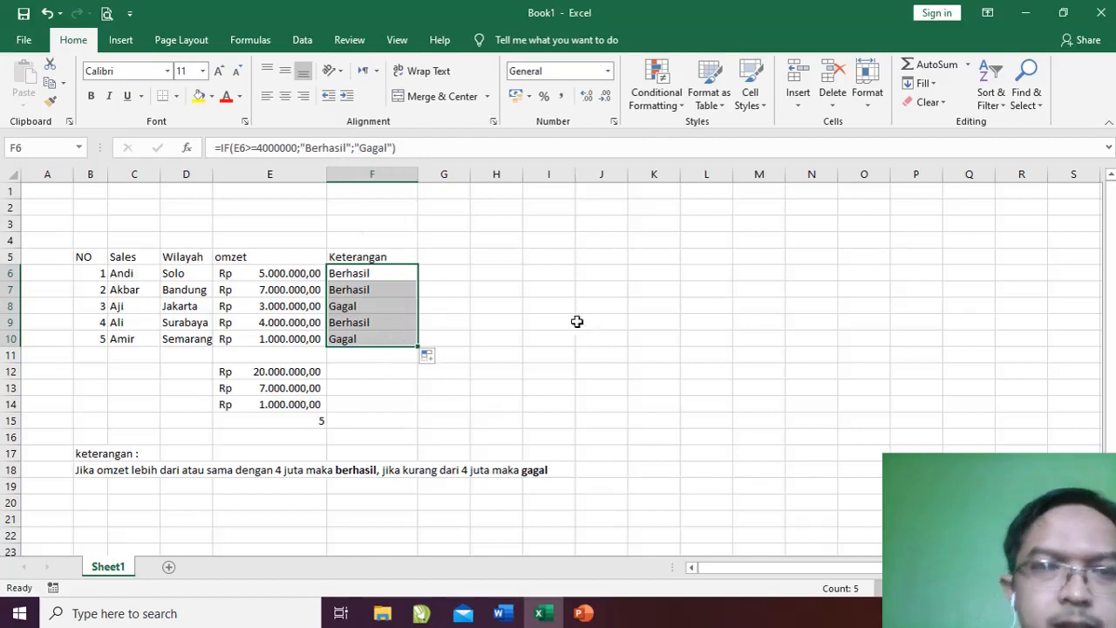
{"action": "left_click", "coordinate": [405, 268]}
{"action": "left_click_drag", "start_coordinate": [401, 292], "coordinate": [398, 337]}
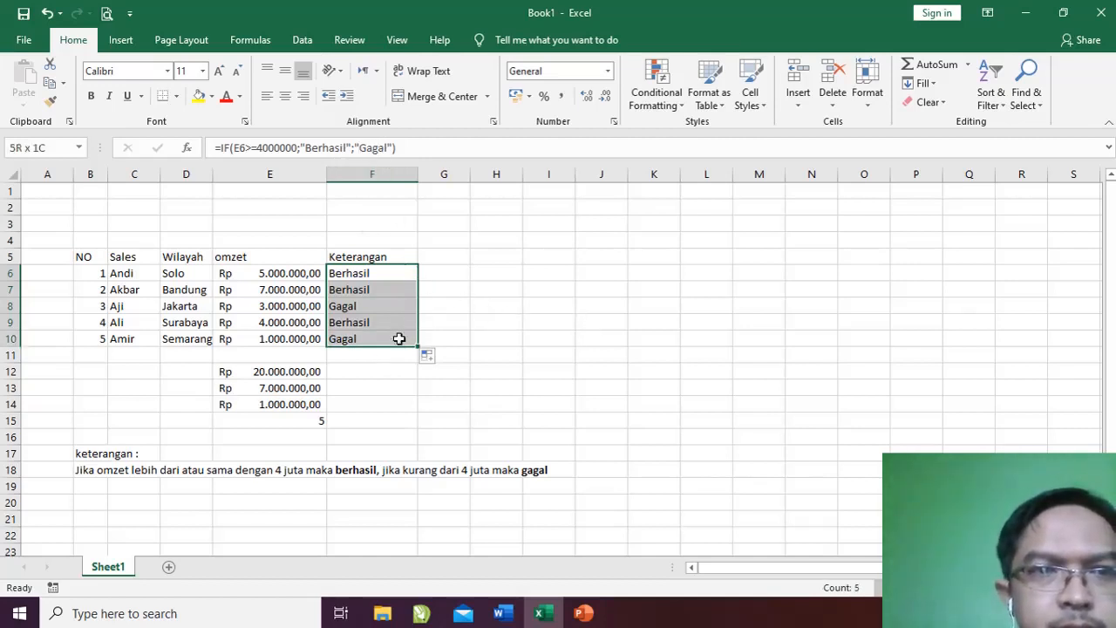
{"action": "left_click", "coordinate": [91, 98]}
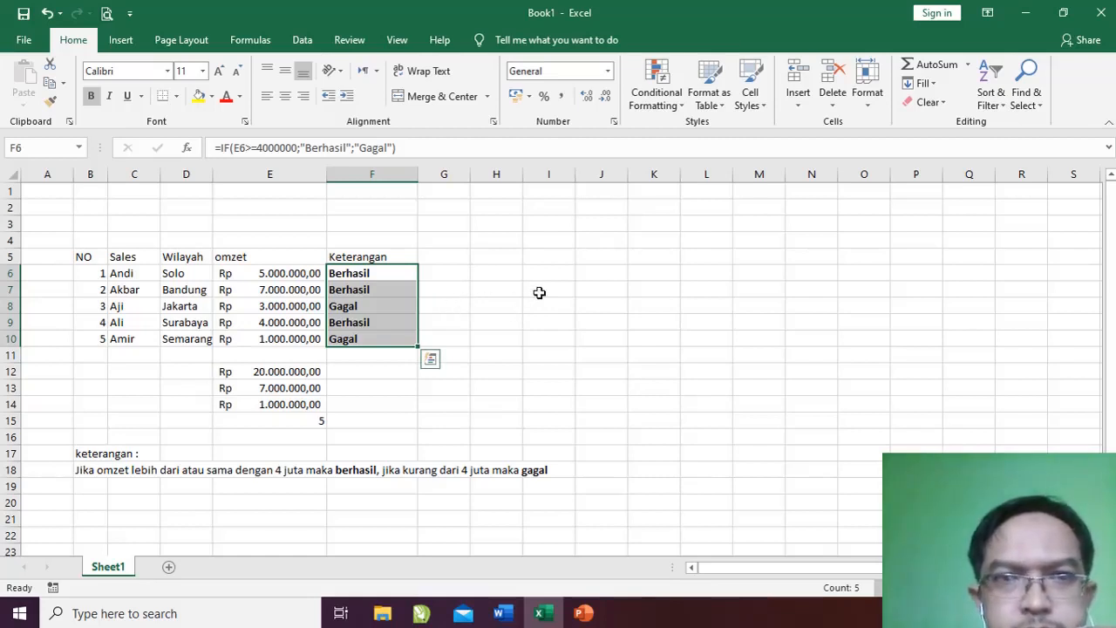
{"action": "left_click", "coordinate": [539, 293]}
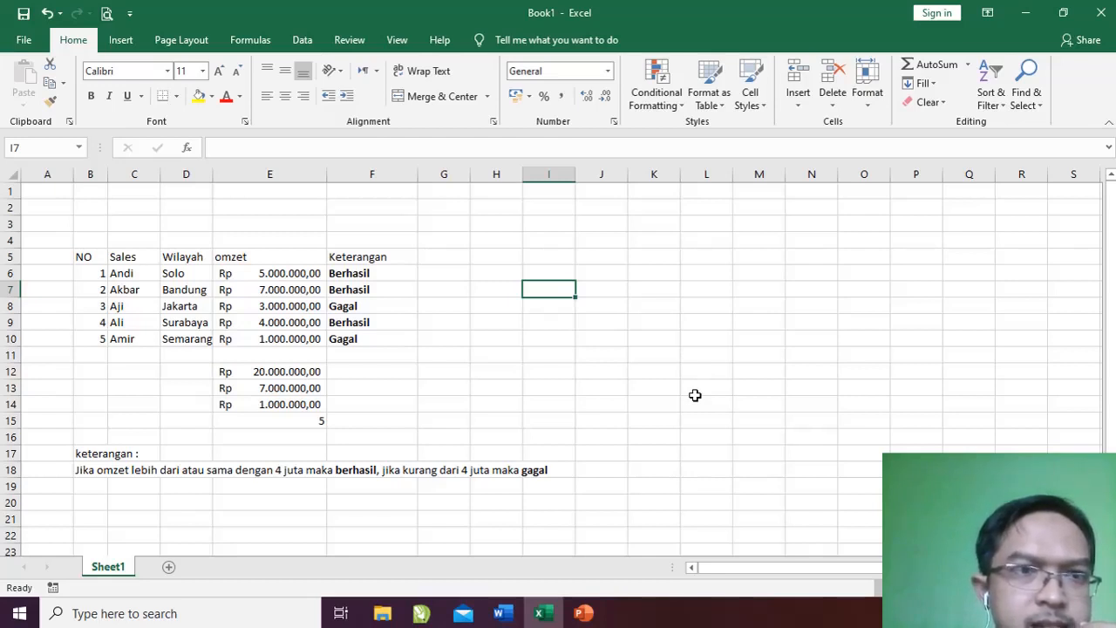
Review the omzet statistics formulas in E12 to E15 and the IF formula in F6
{"action": "left_click", "coordinate": [288, 373]}
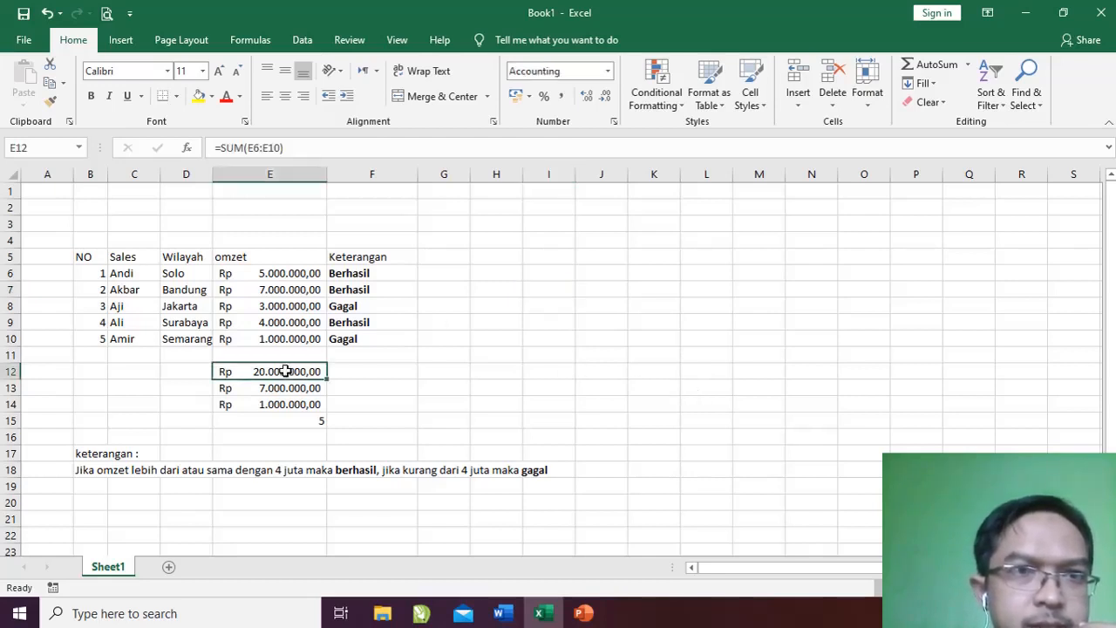
{"action": "left_click", "coordinate": [293, 388]}
{"action": "left_click", "coordinate": [298, 407]}
{"action": "left_click", "coordinate": [305, 433]}
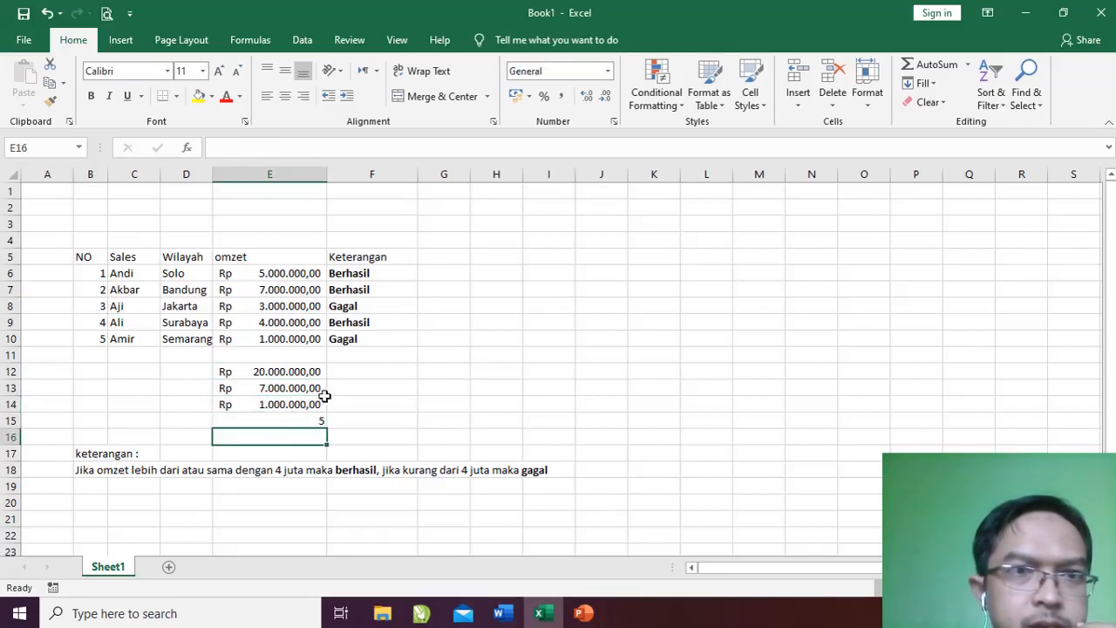
{"action": "left_click", "coordinate": [319, 416]}
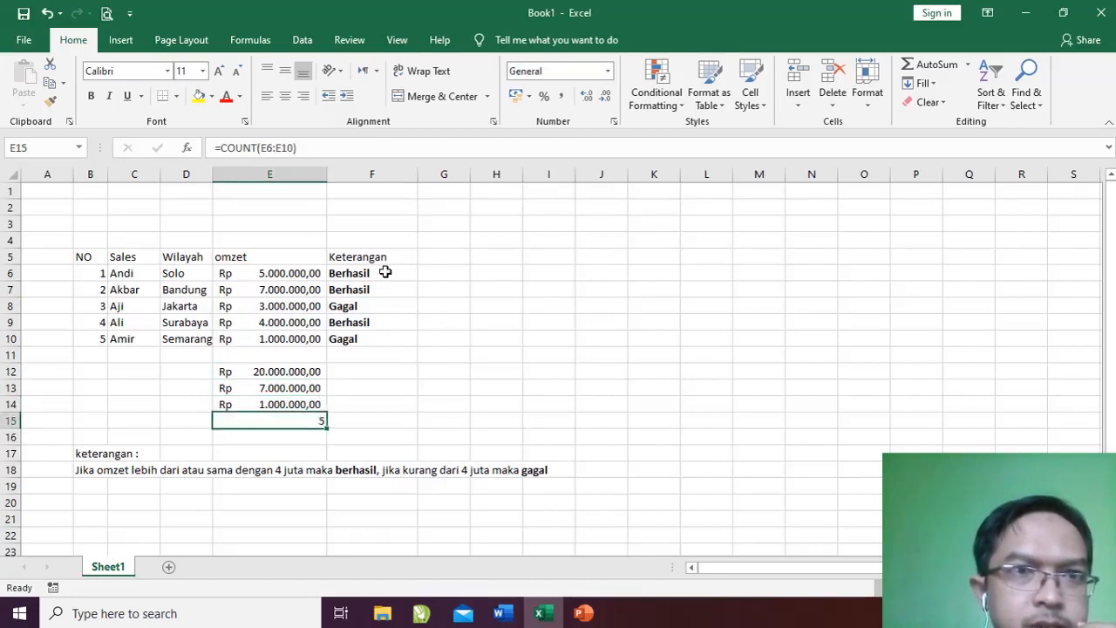
{"action": "left_click", "coordinate": [384, 273]}
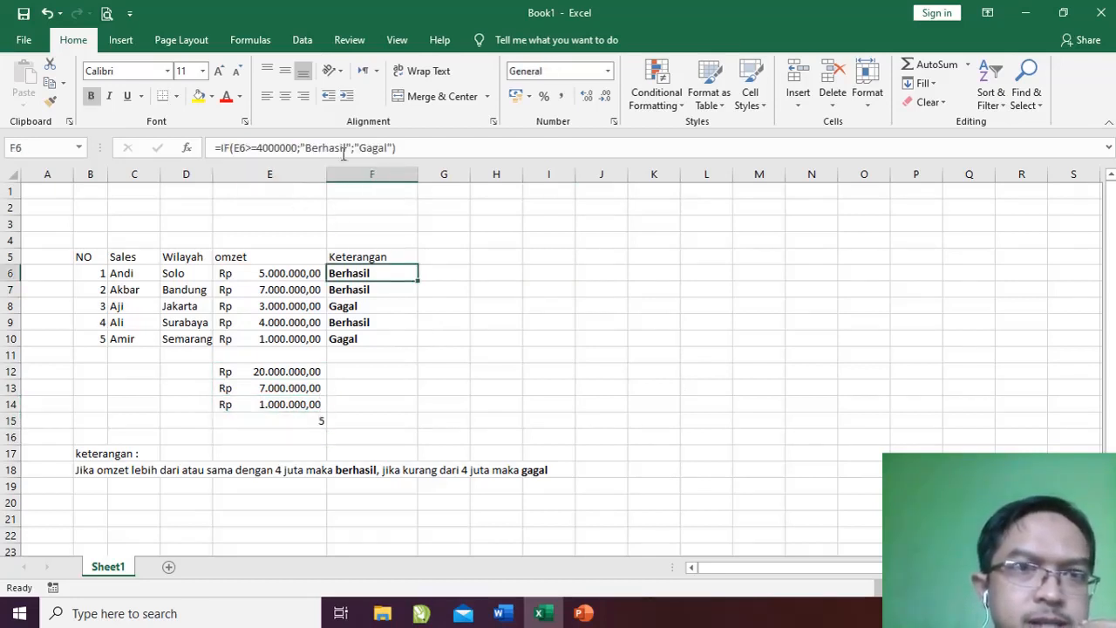